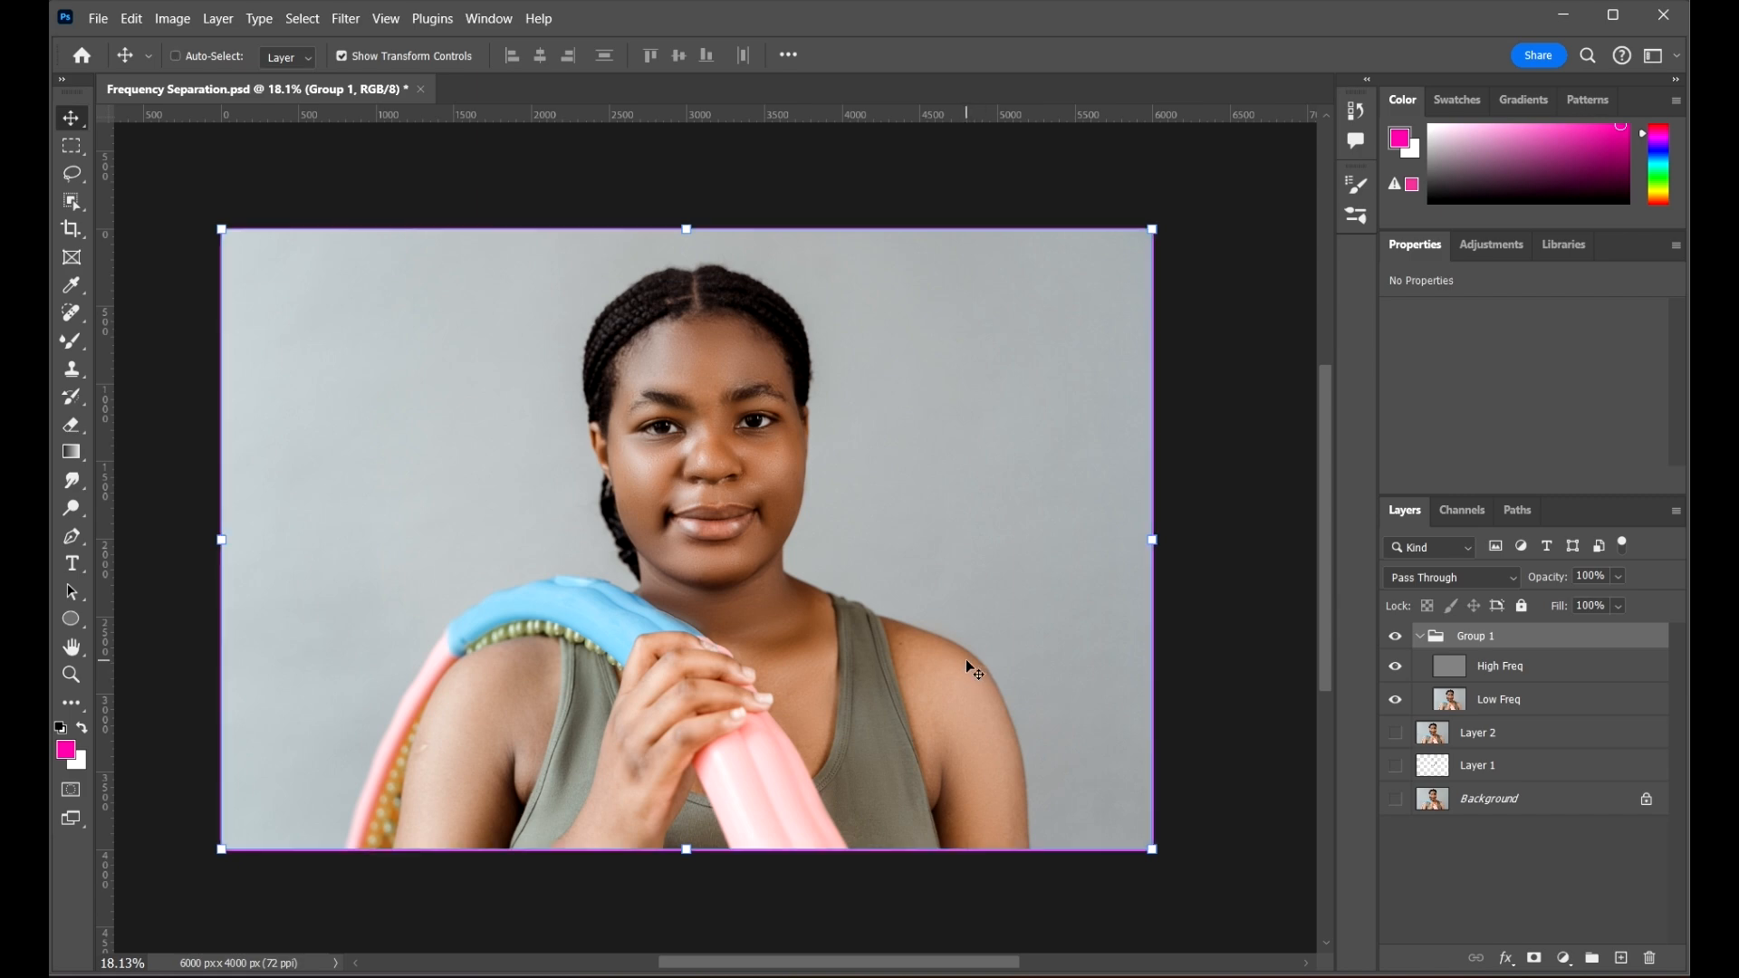
Step: Save a JPEG copy of the document as Frequency Separation with quality 12
key("ctrl+shift+s")
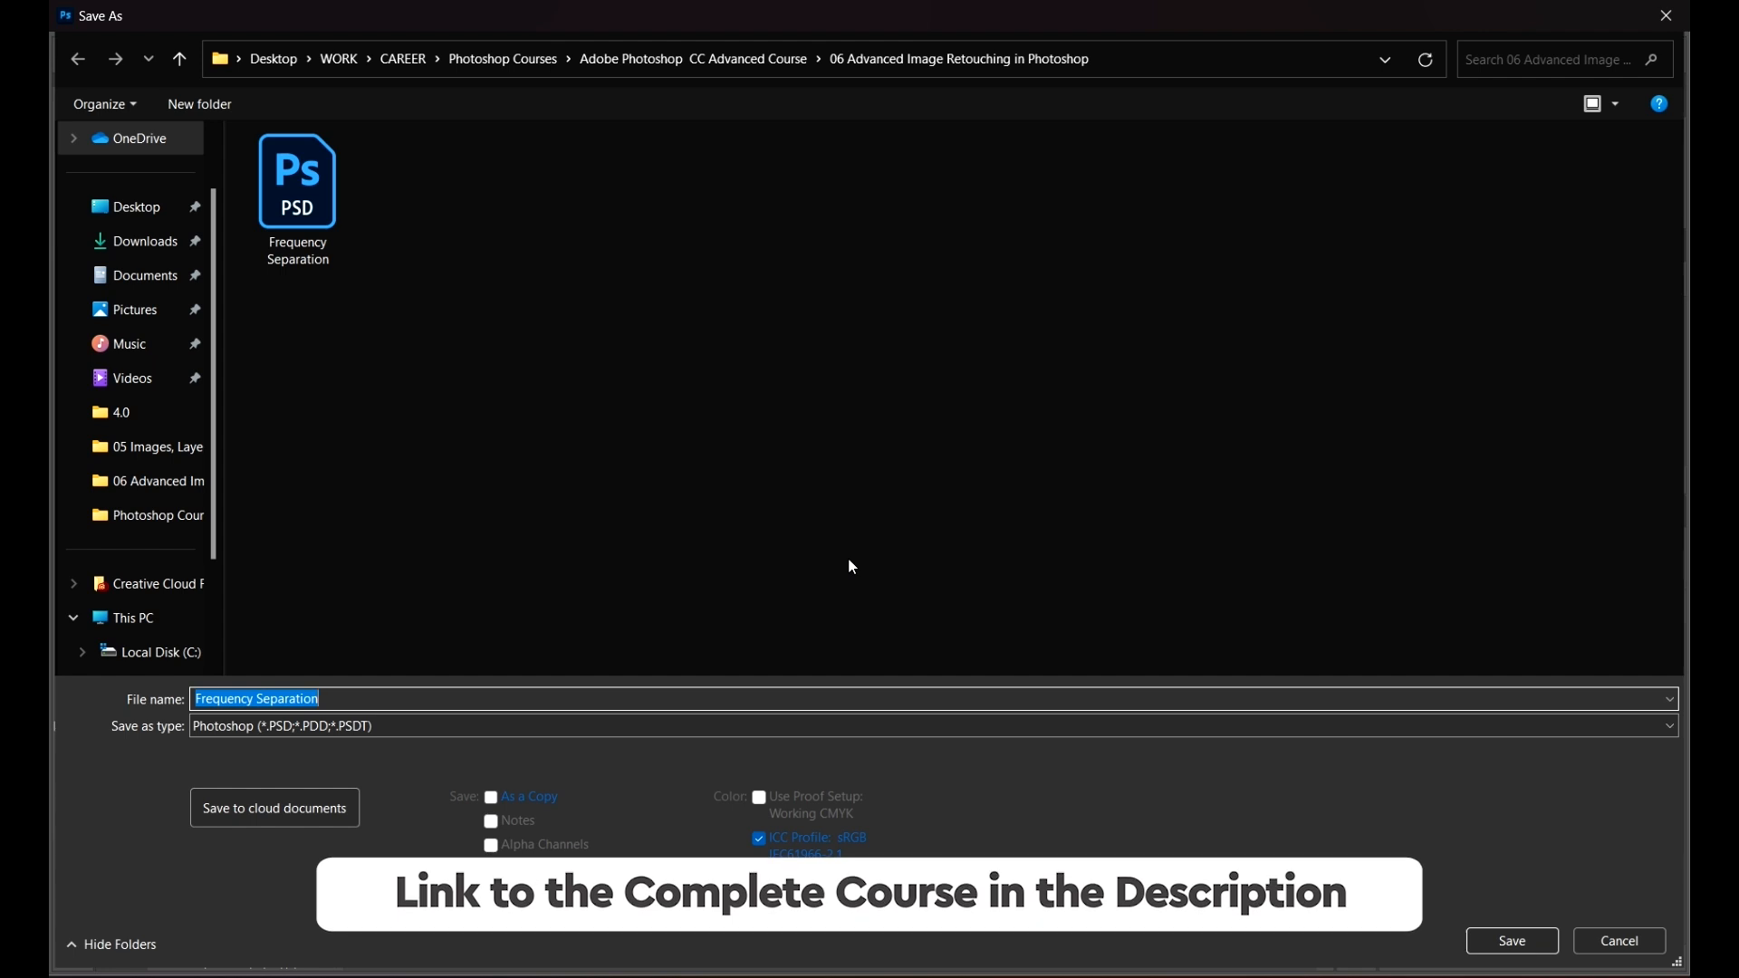
left_click(443, 729)
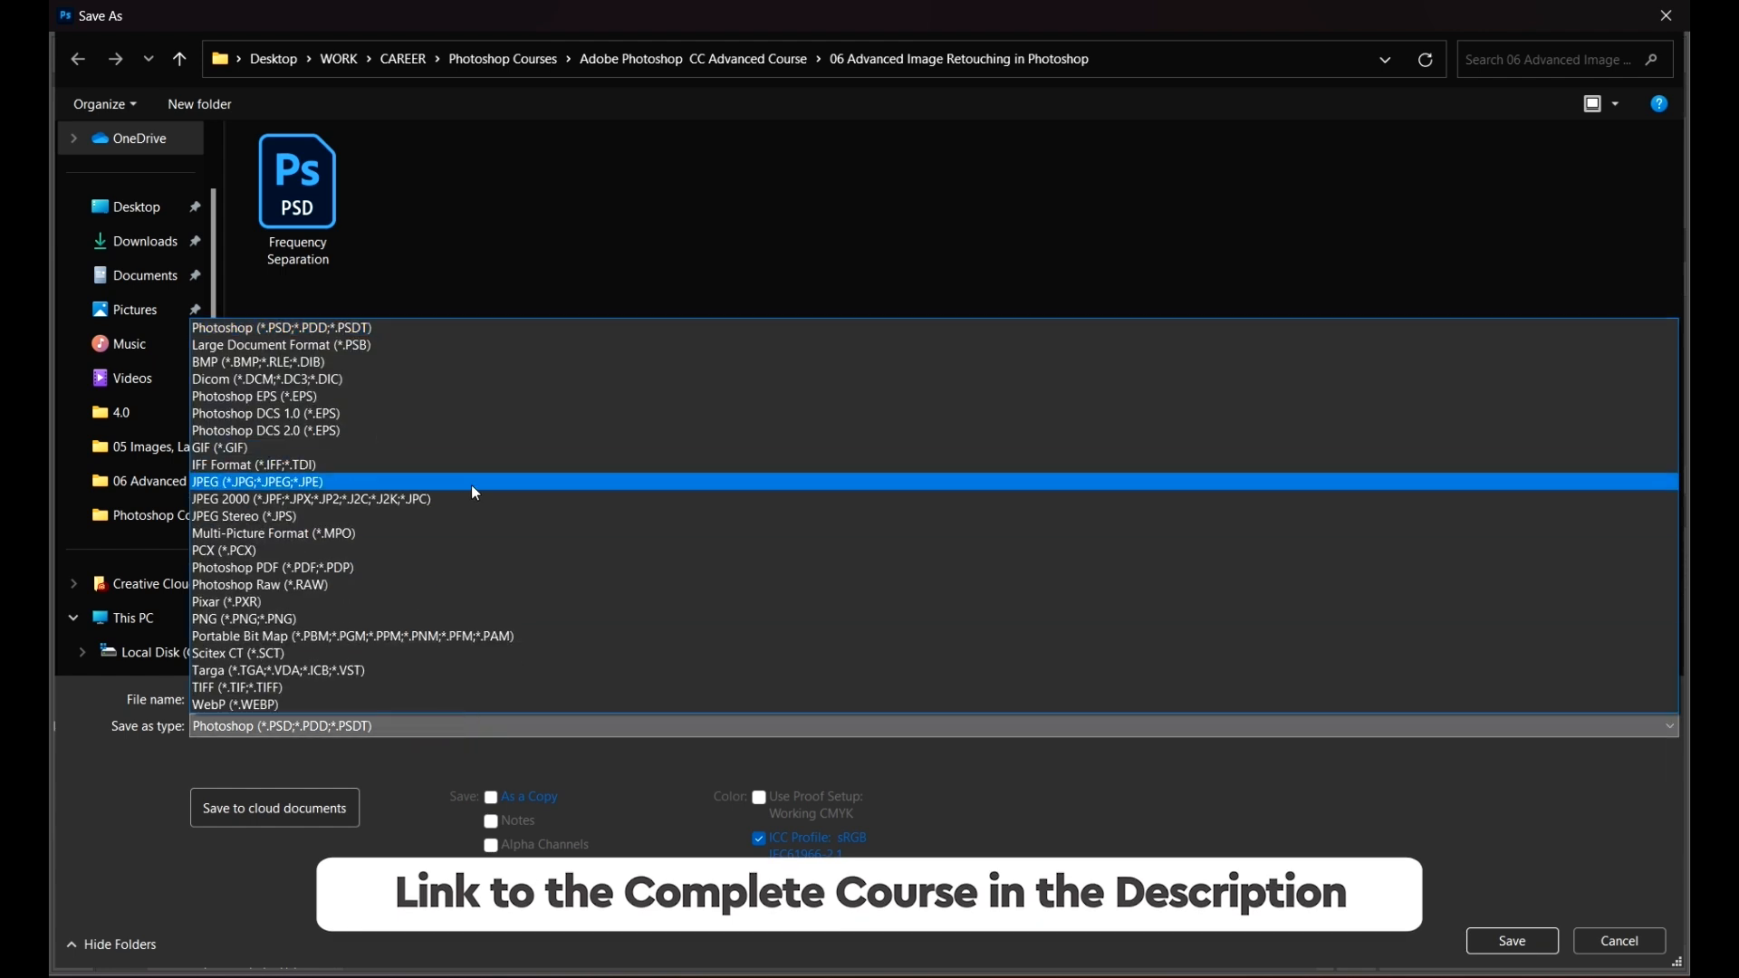
left_click(355, 485)
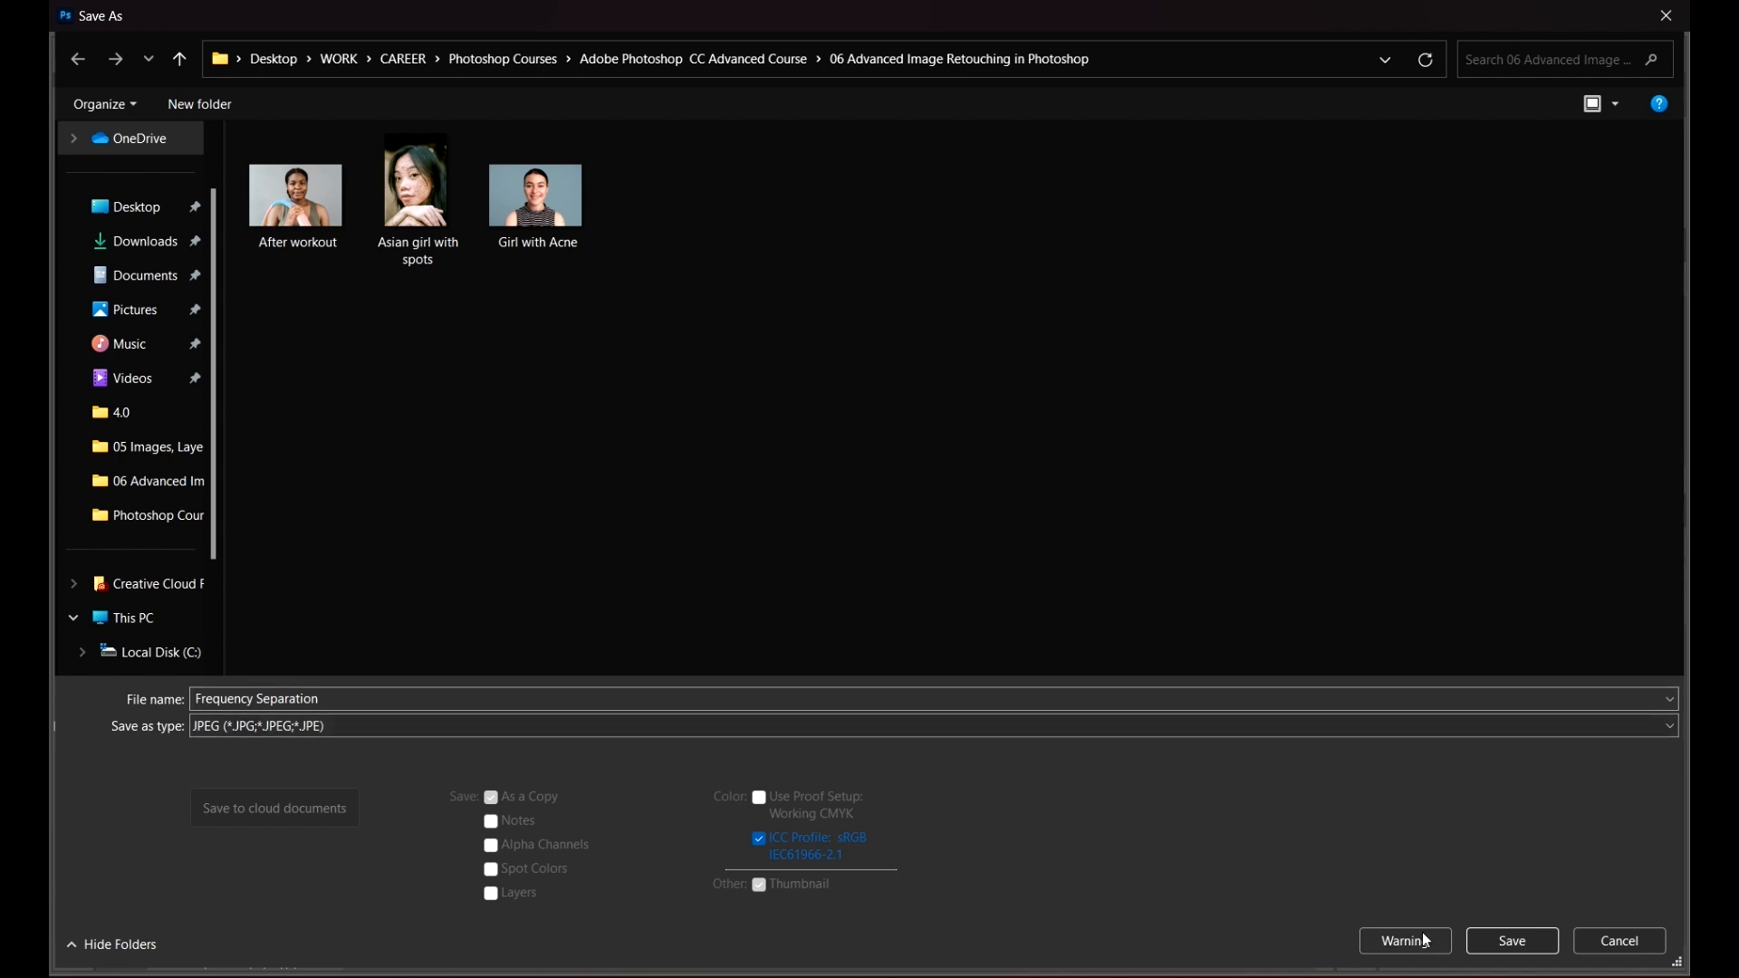
left_click(1534, 943)
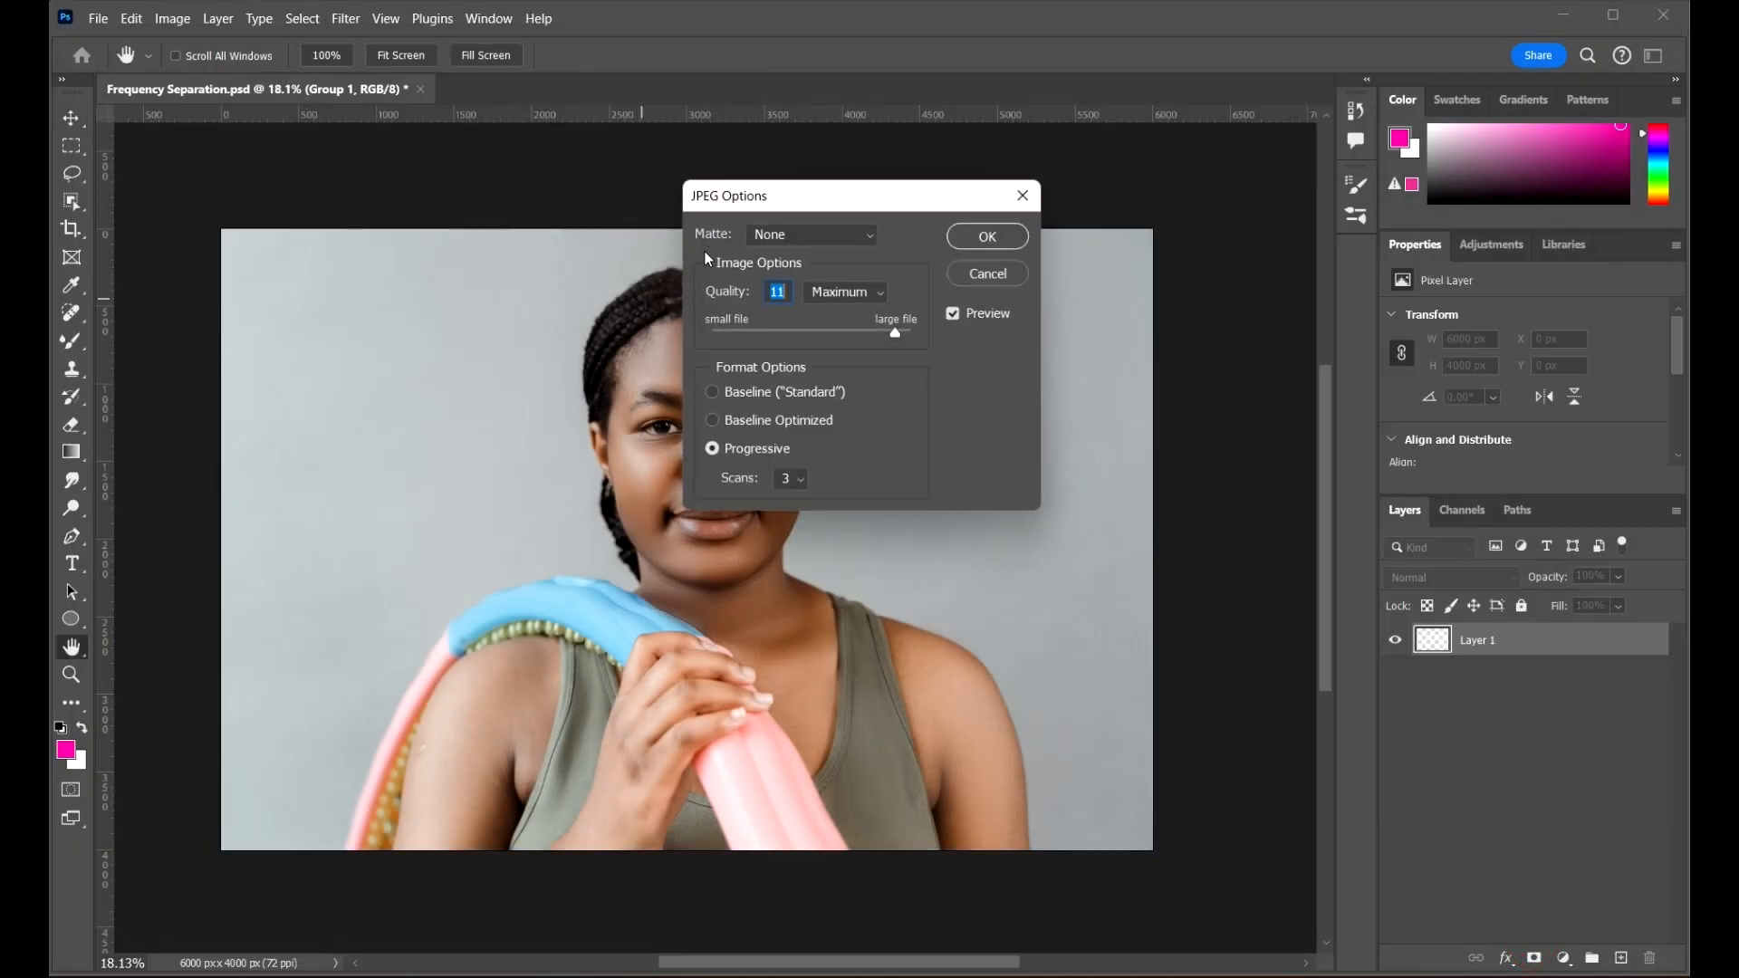
left_click(913, 329)
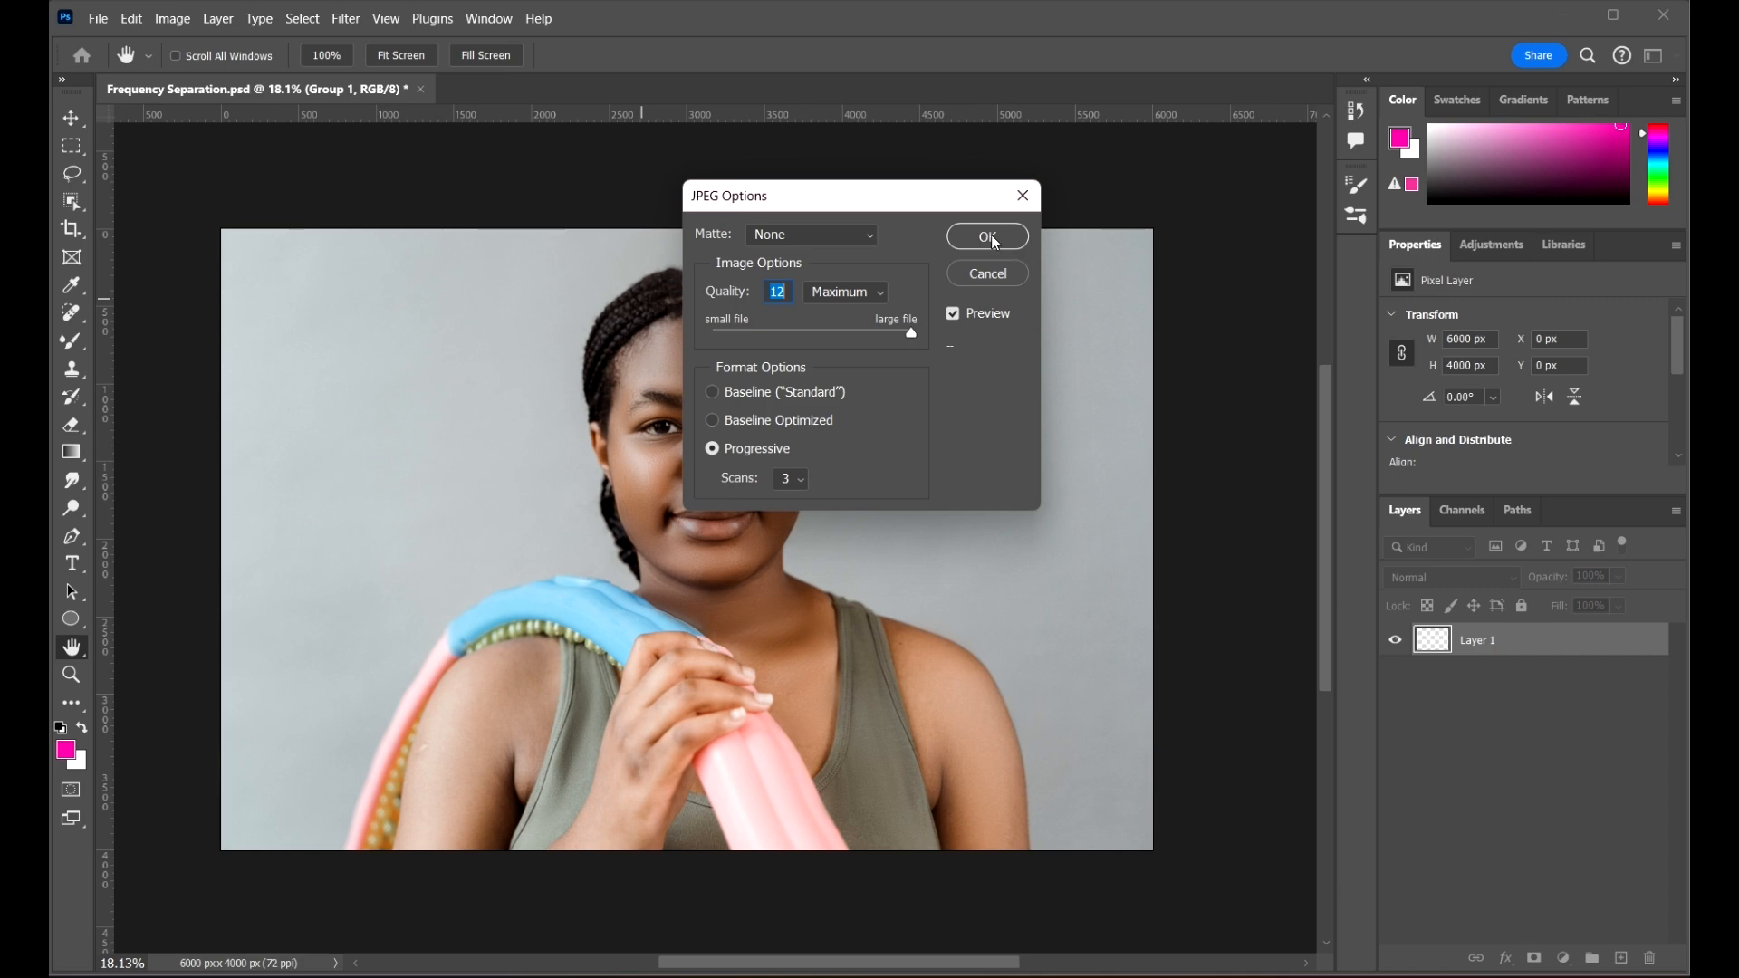
left_click(991, 237)
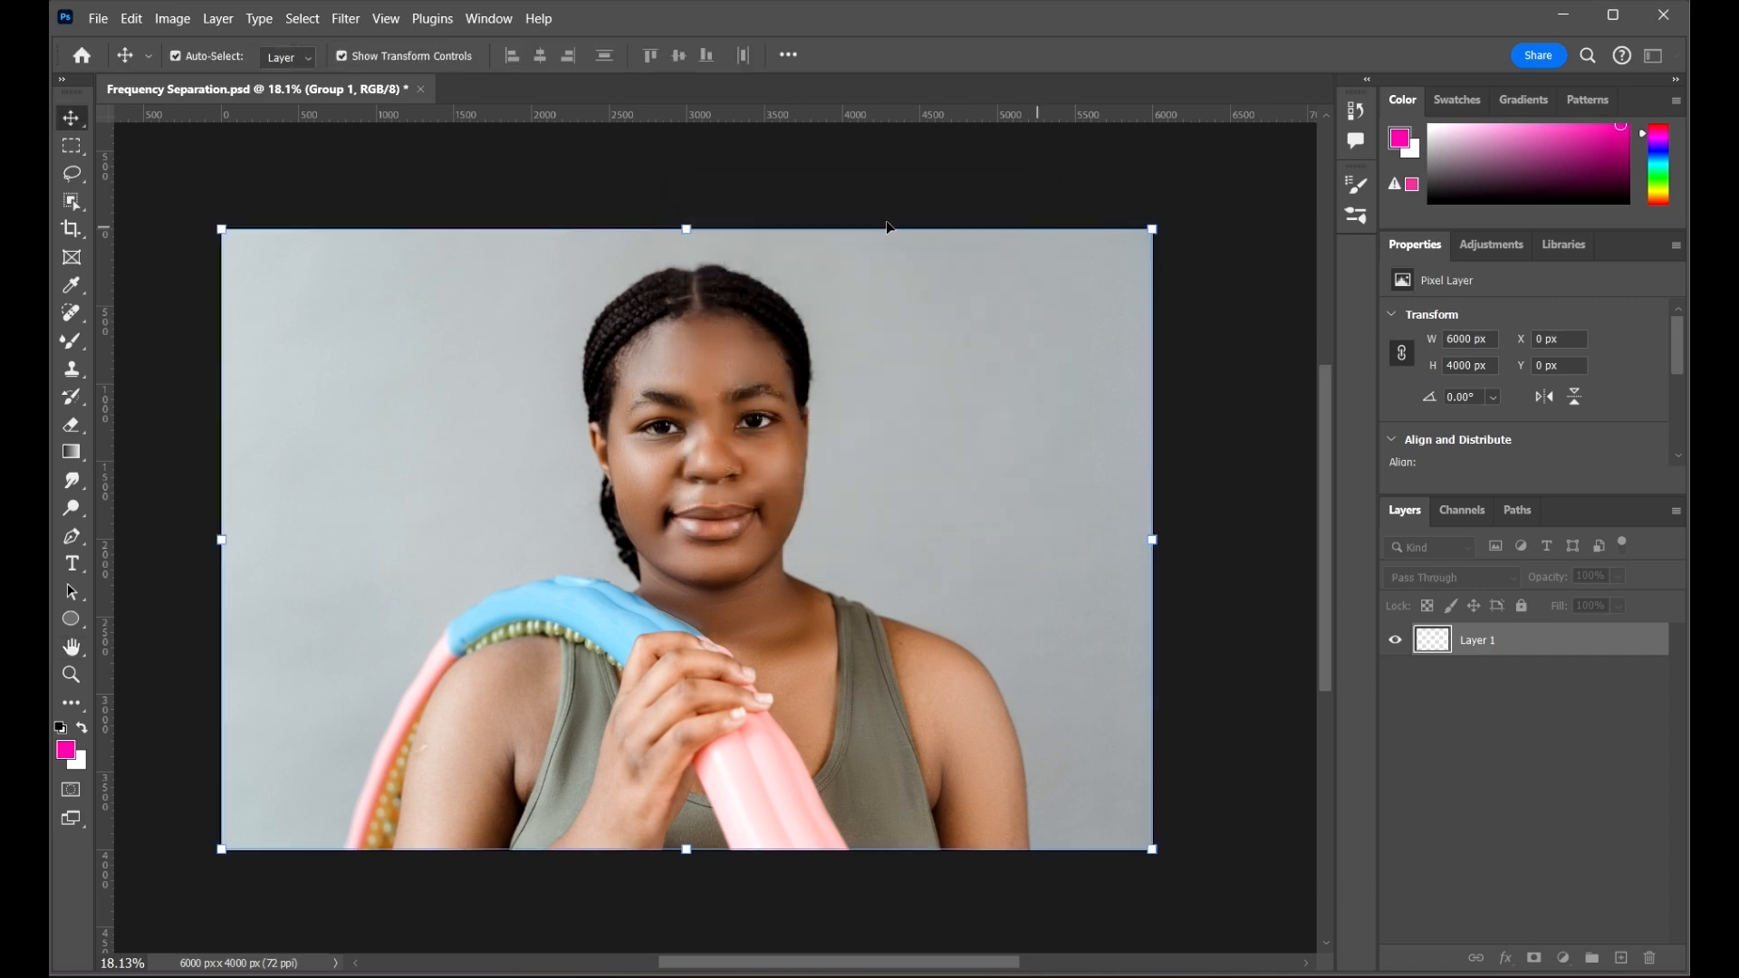
Step: Open the Frequency Separation JPEG image from the course folder
left_click(98, 18)
left_click(122, 63)
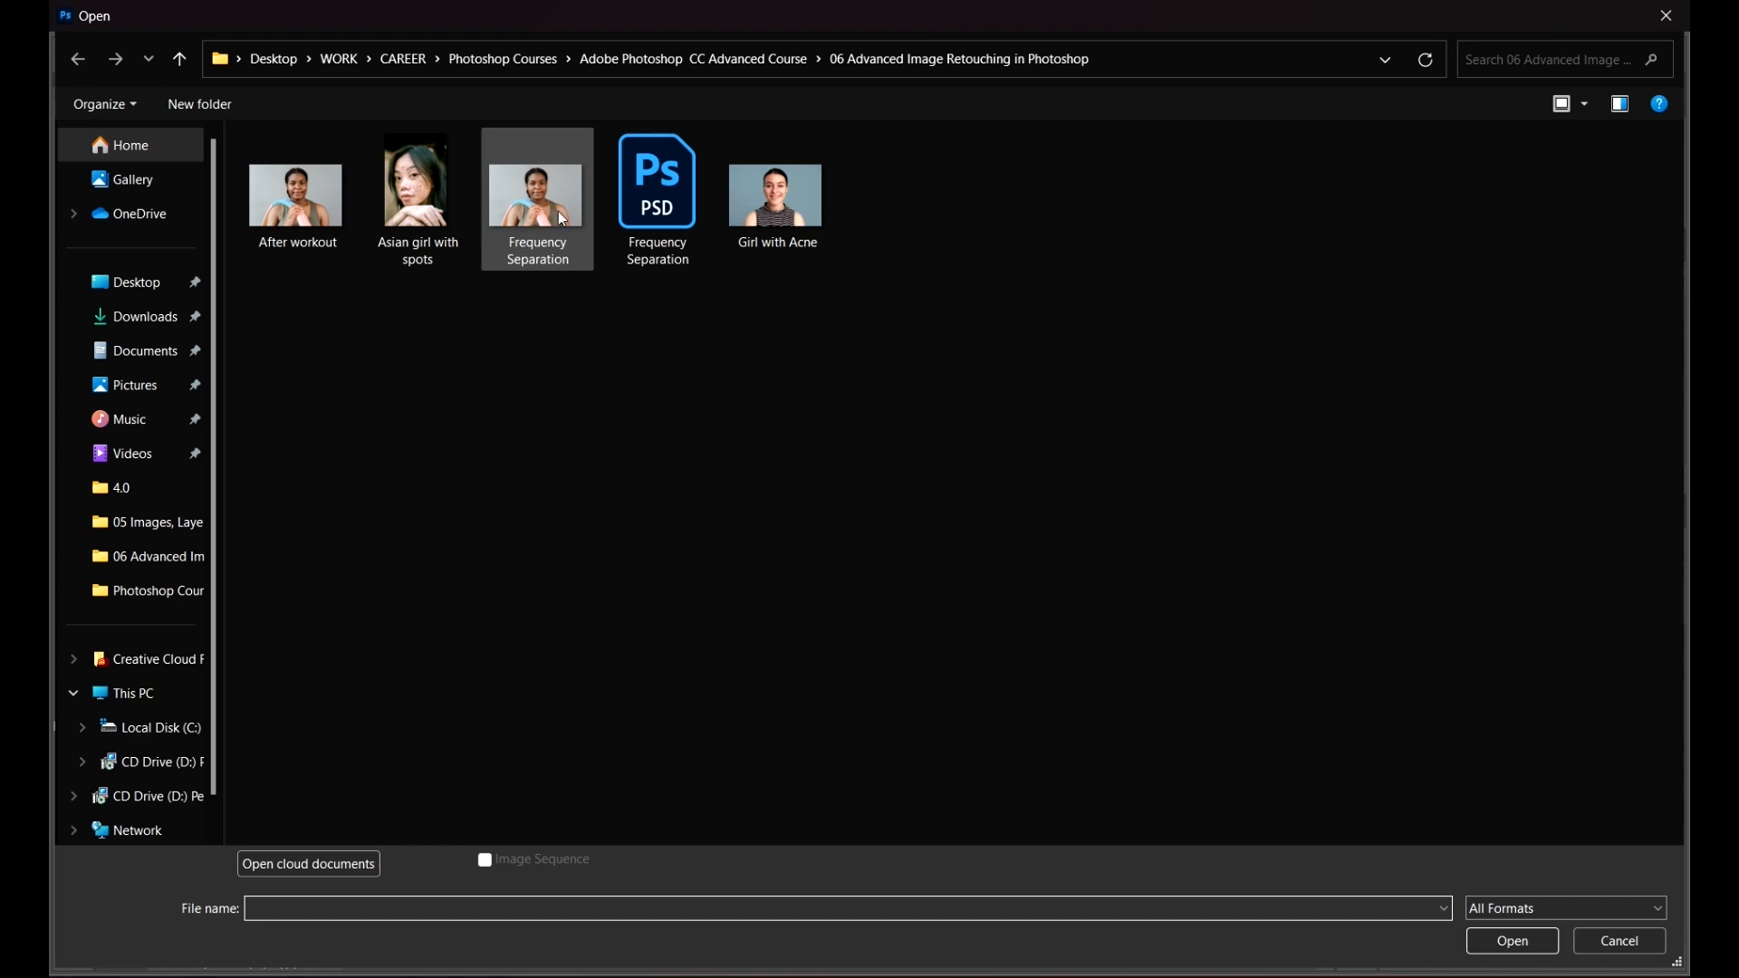
left_click(562, 219)
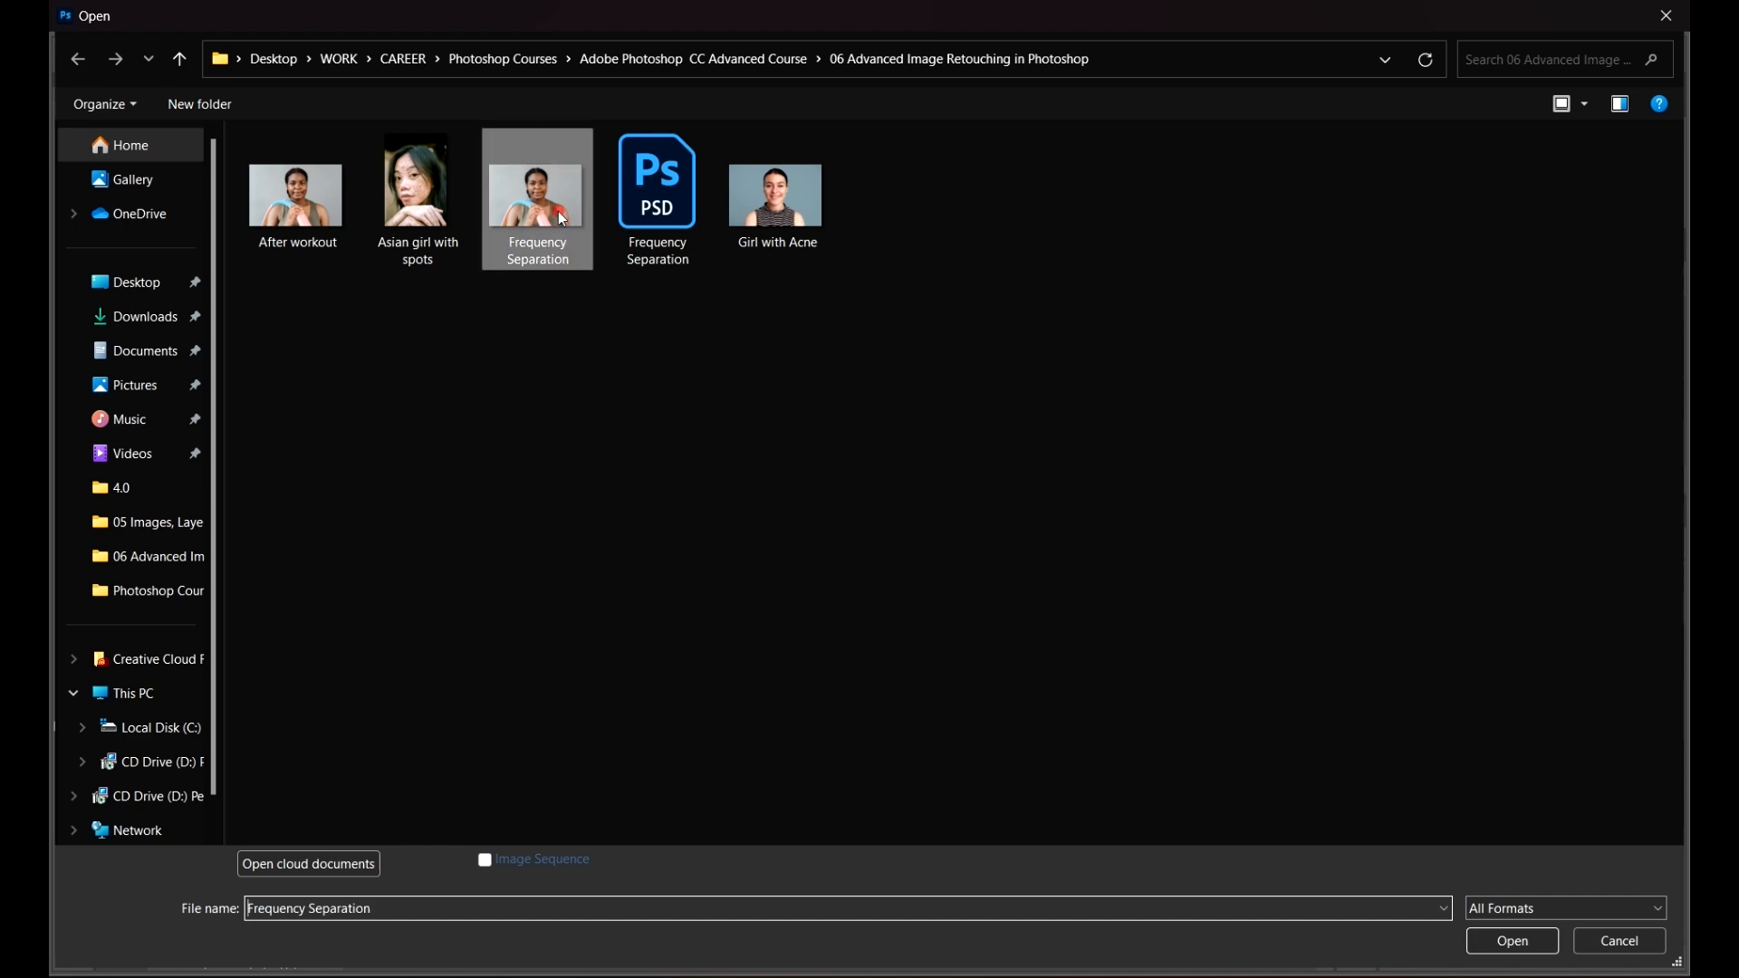
left_click(1540, 942)
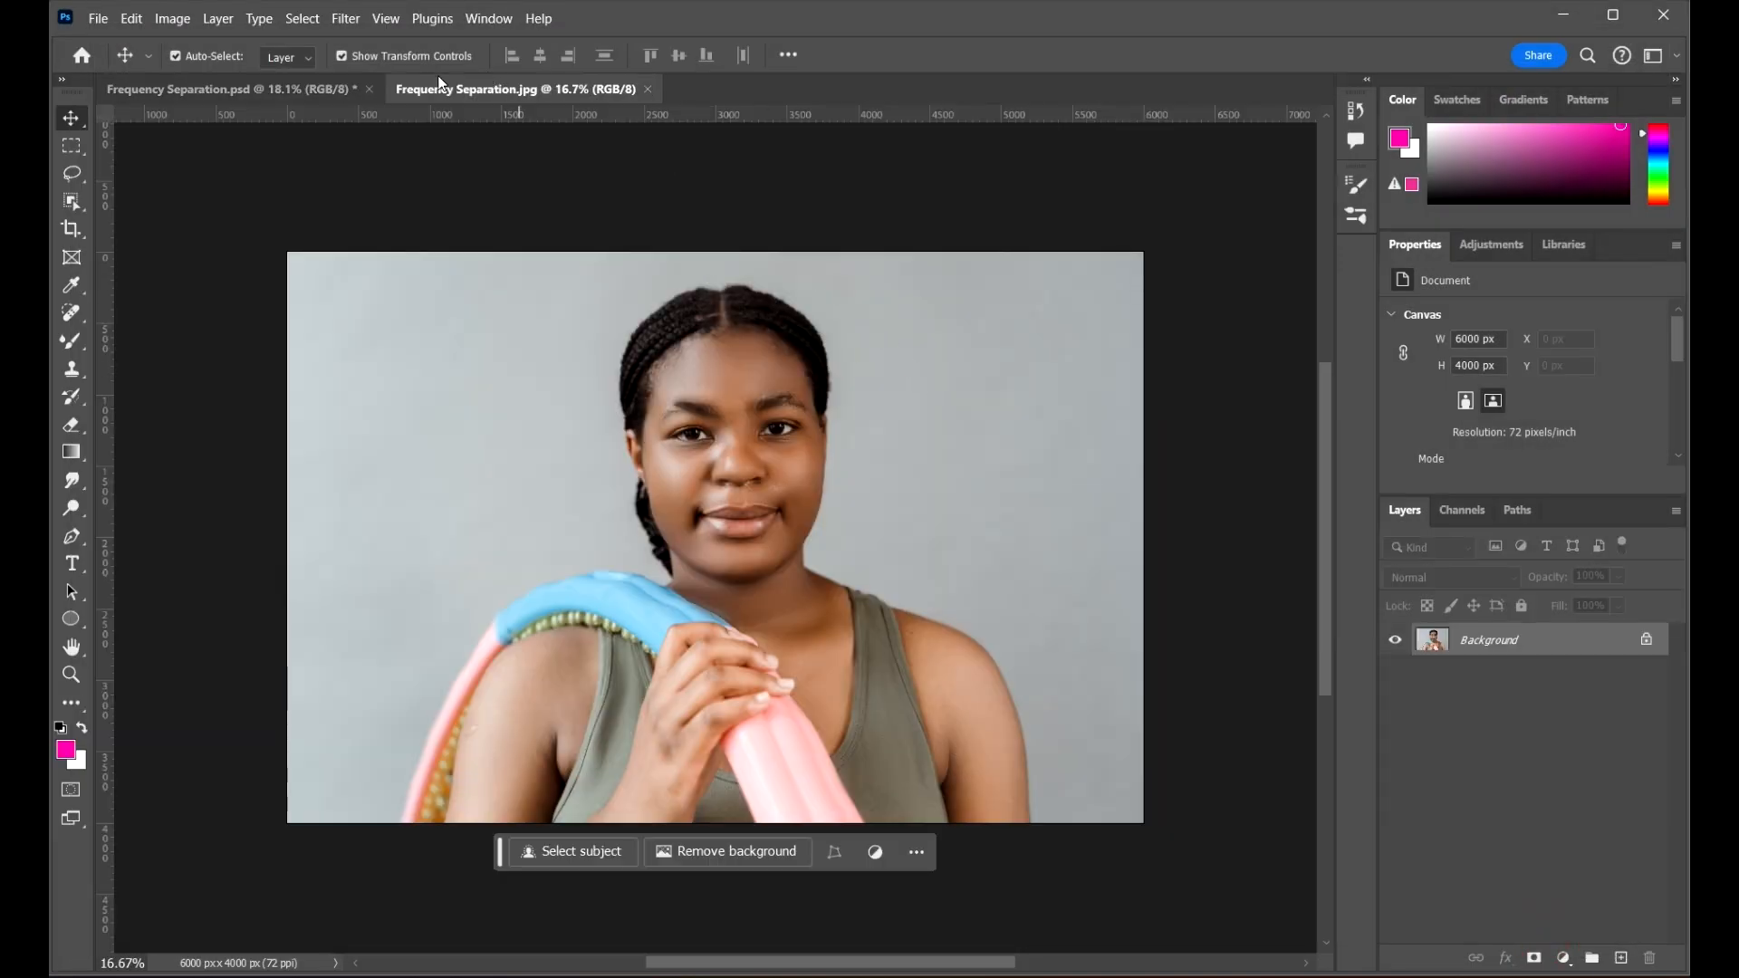
Step: Close the Frequency Separation.psd document and save its changes
left_click(369, 89)
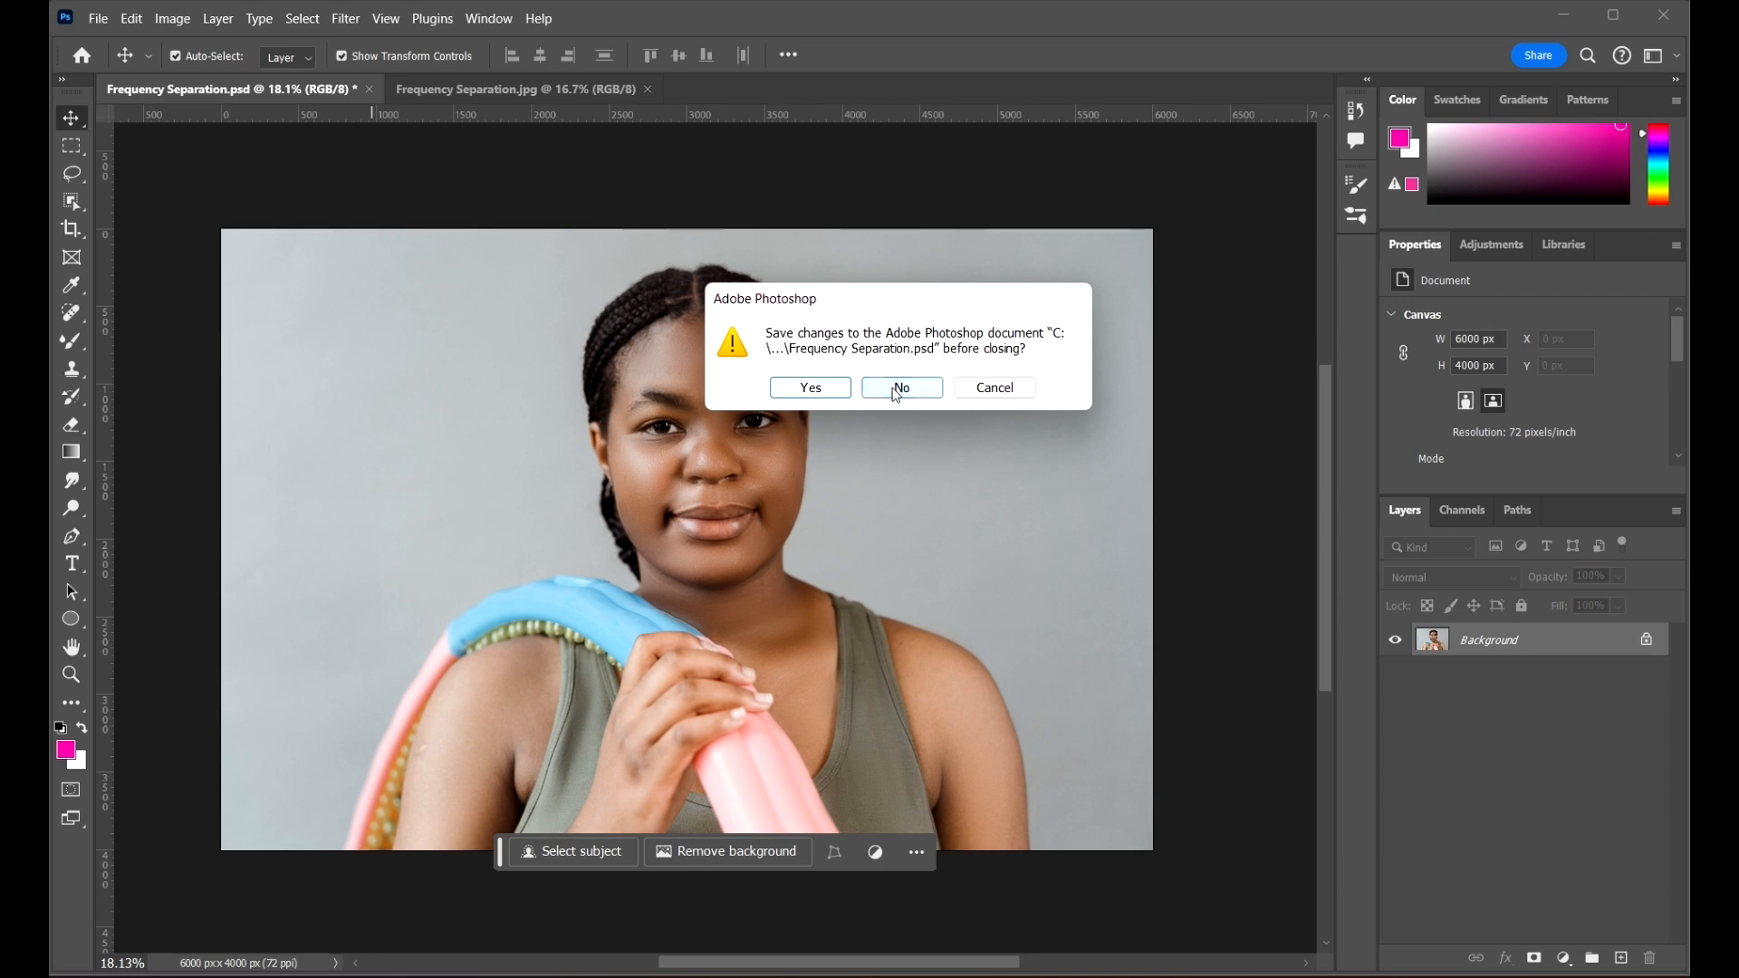
left_click(810, 388)
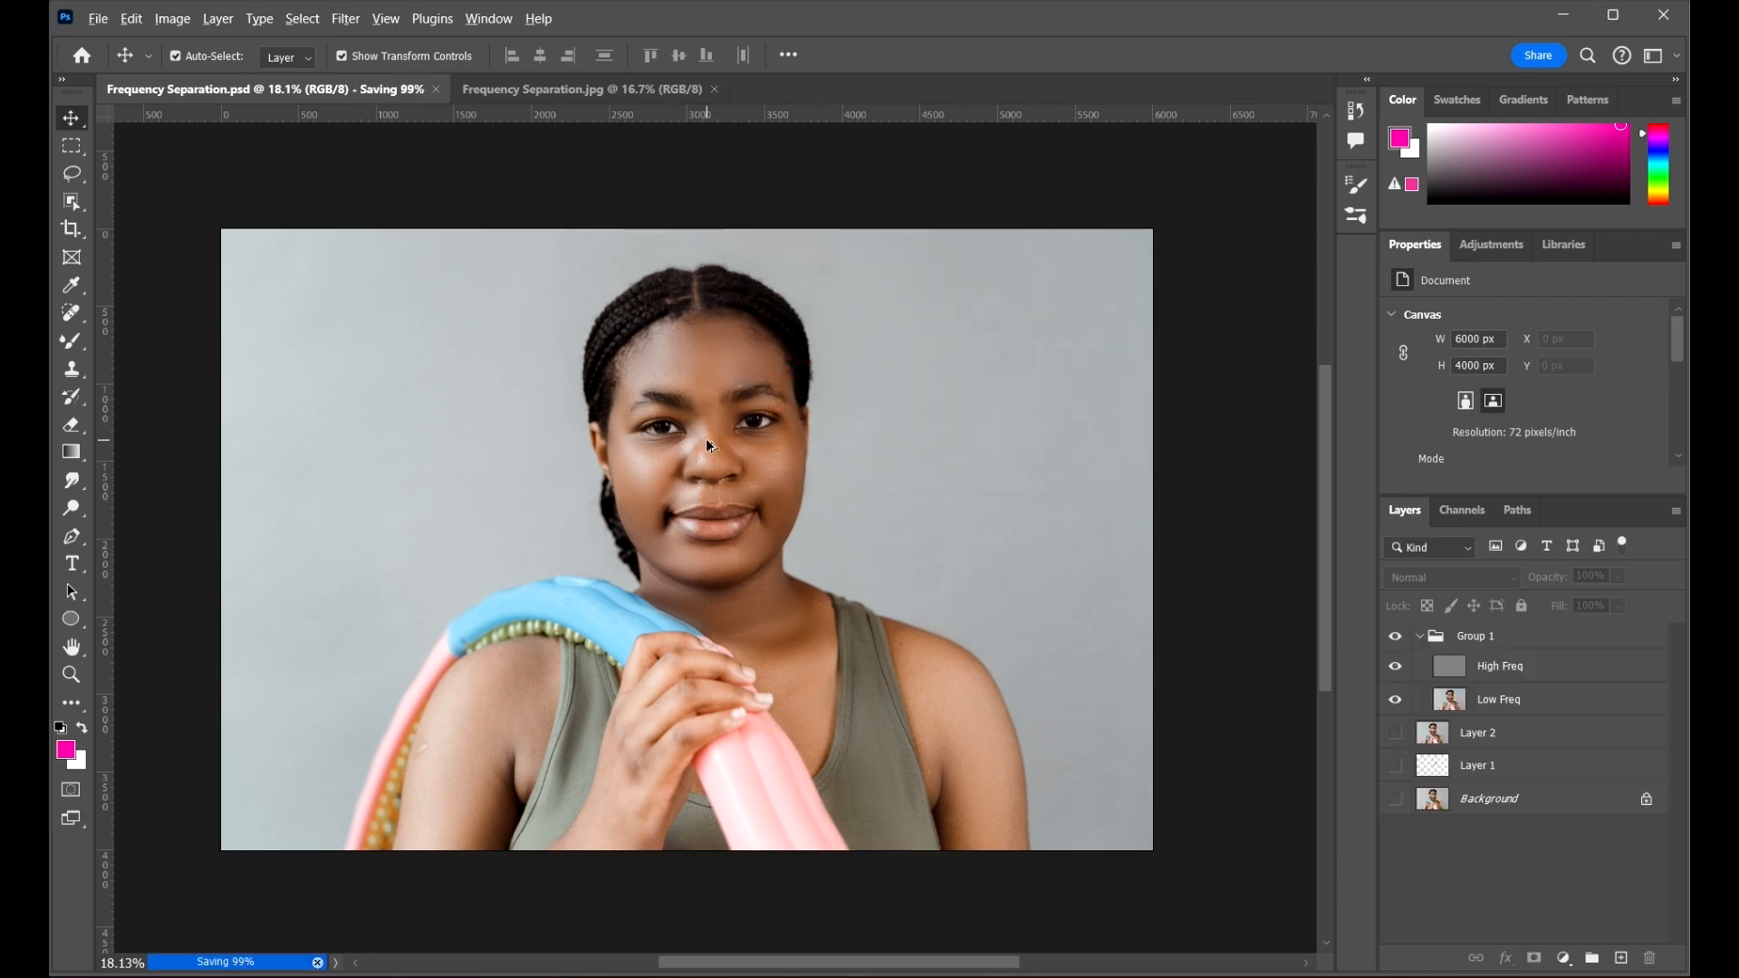
scroll(706, 440, "up", 3)
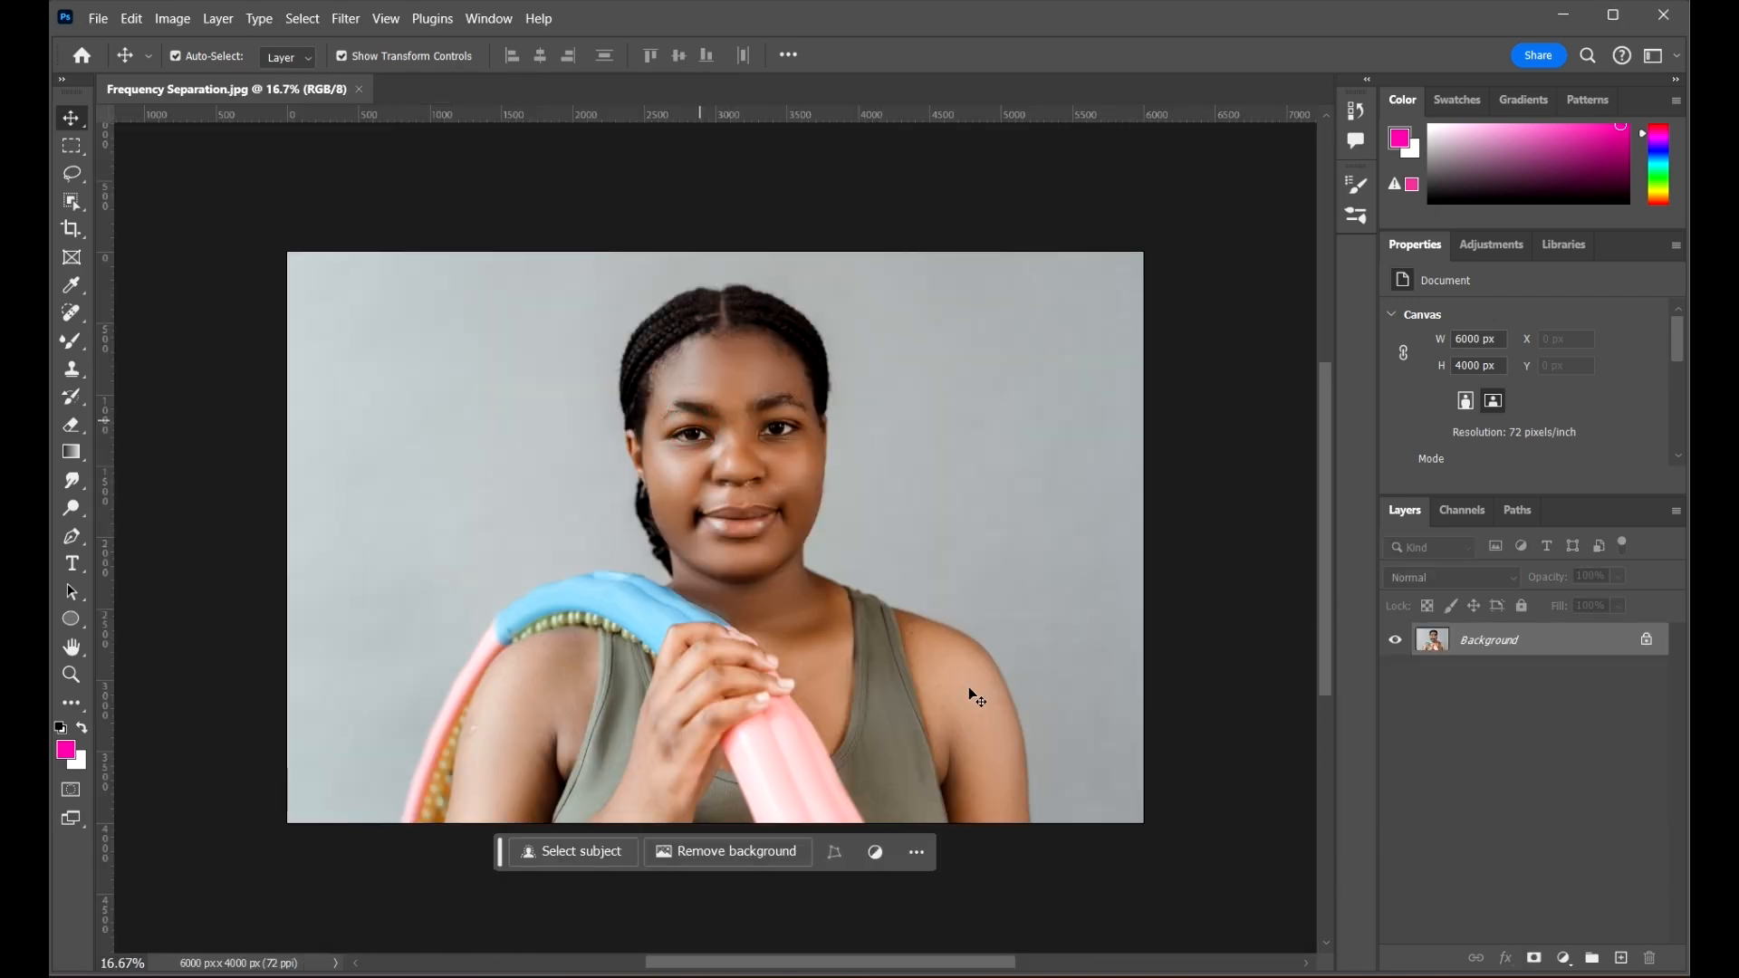
Step: Duplicate the Background layer of the JPEG and hide the original Background
scroll(780, 497, "up", 2)
scroll(497, 324, "up", 5)
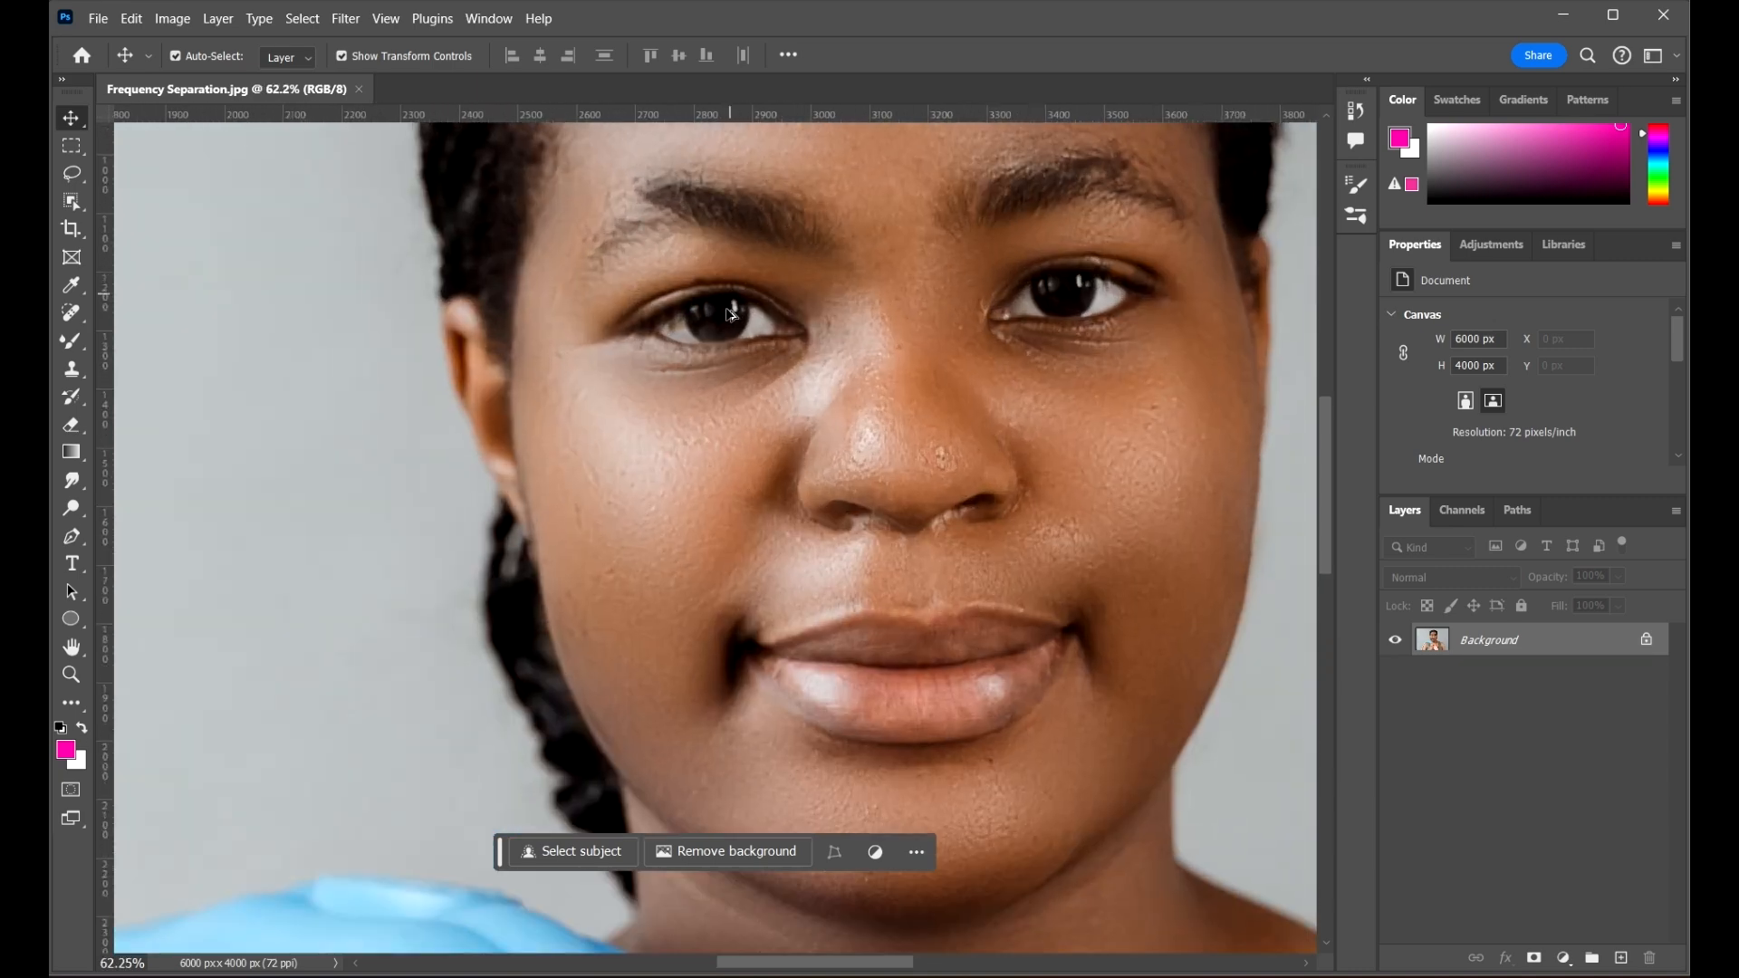
scroll(580, 489, "down", 2)
scroll(1040, 504, "down", 4)
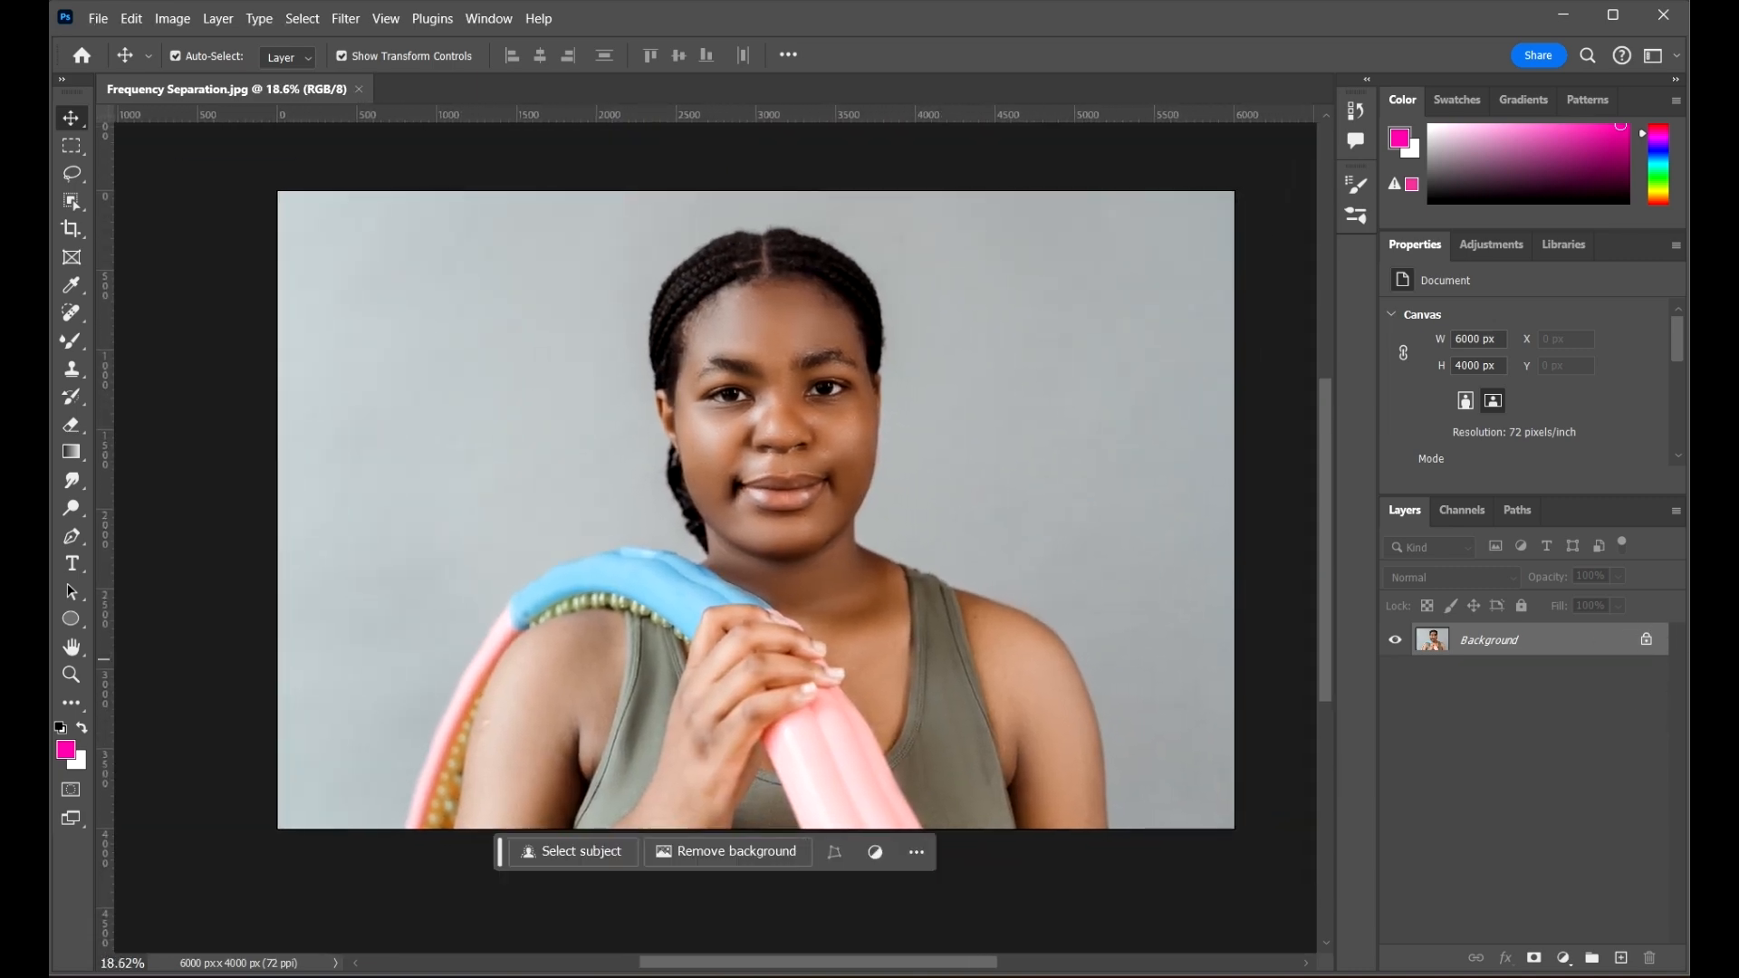
key("ctrl+j")
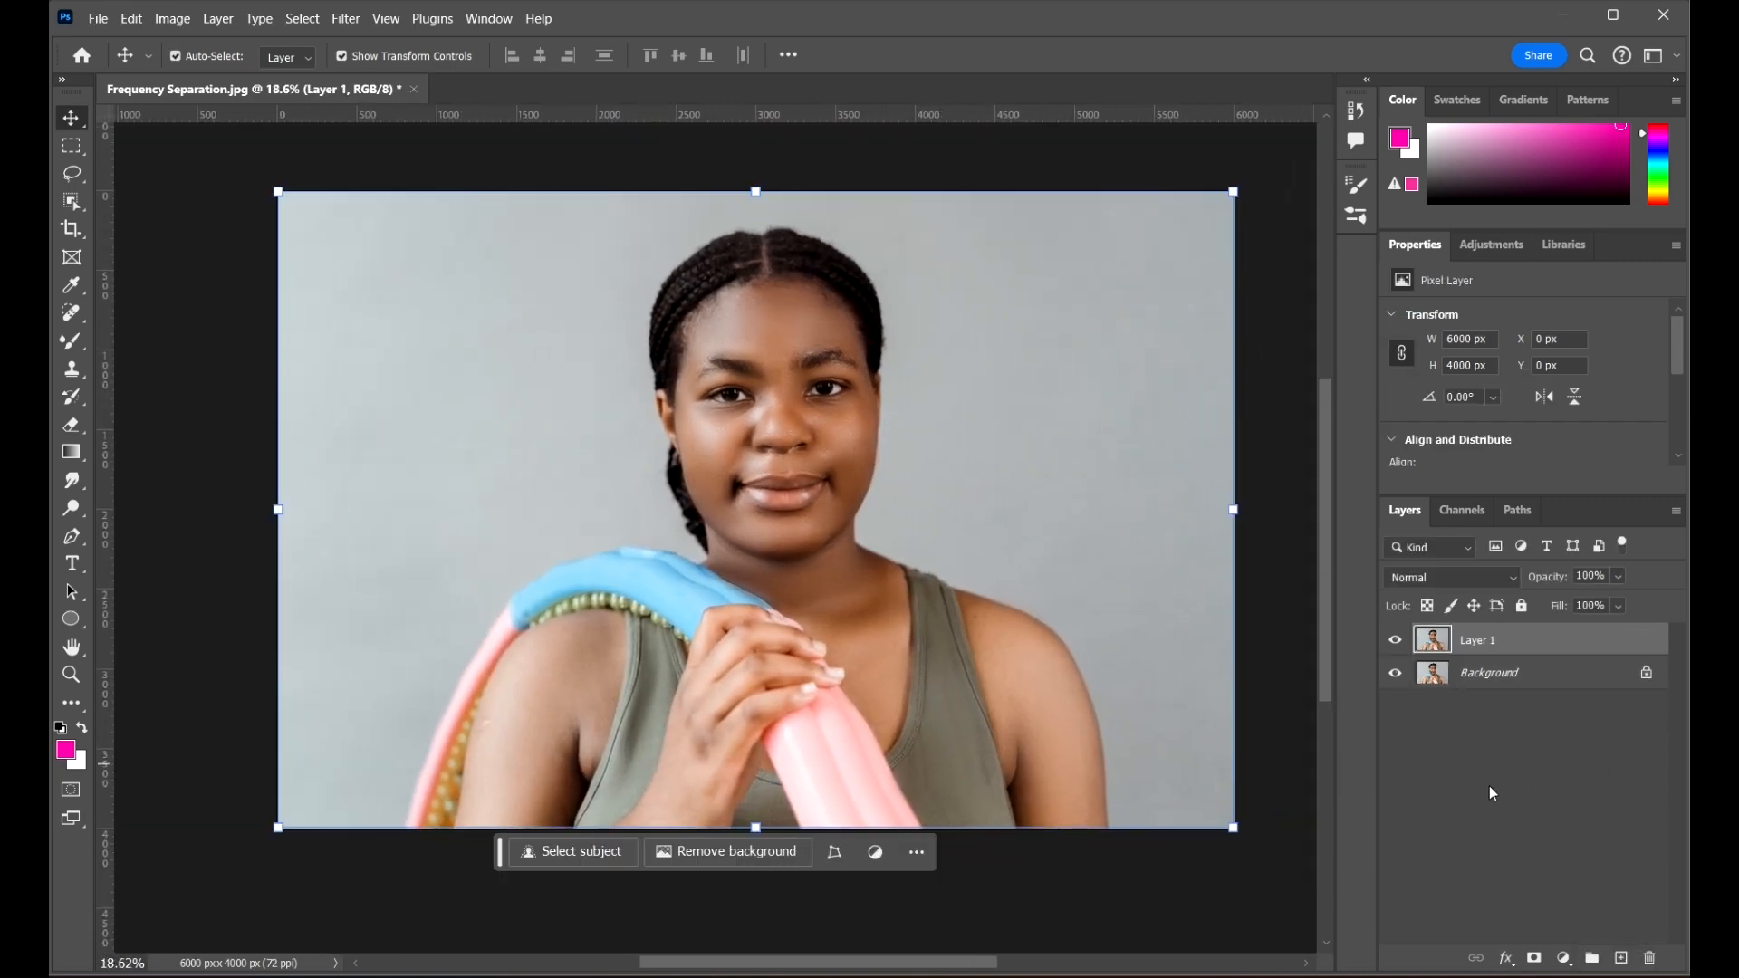
left_click(1398, 673)
Step: Convert the duplicated Layer 1 for smart filters
scroll(860, 585, "up", 1)
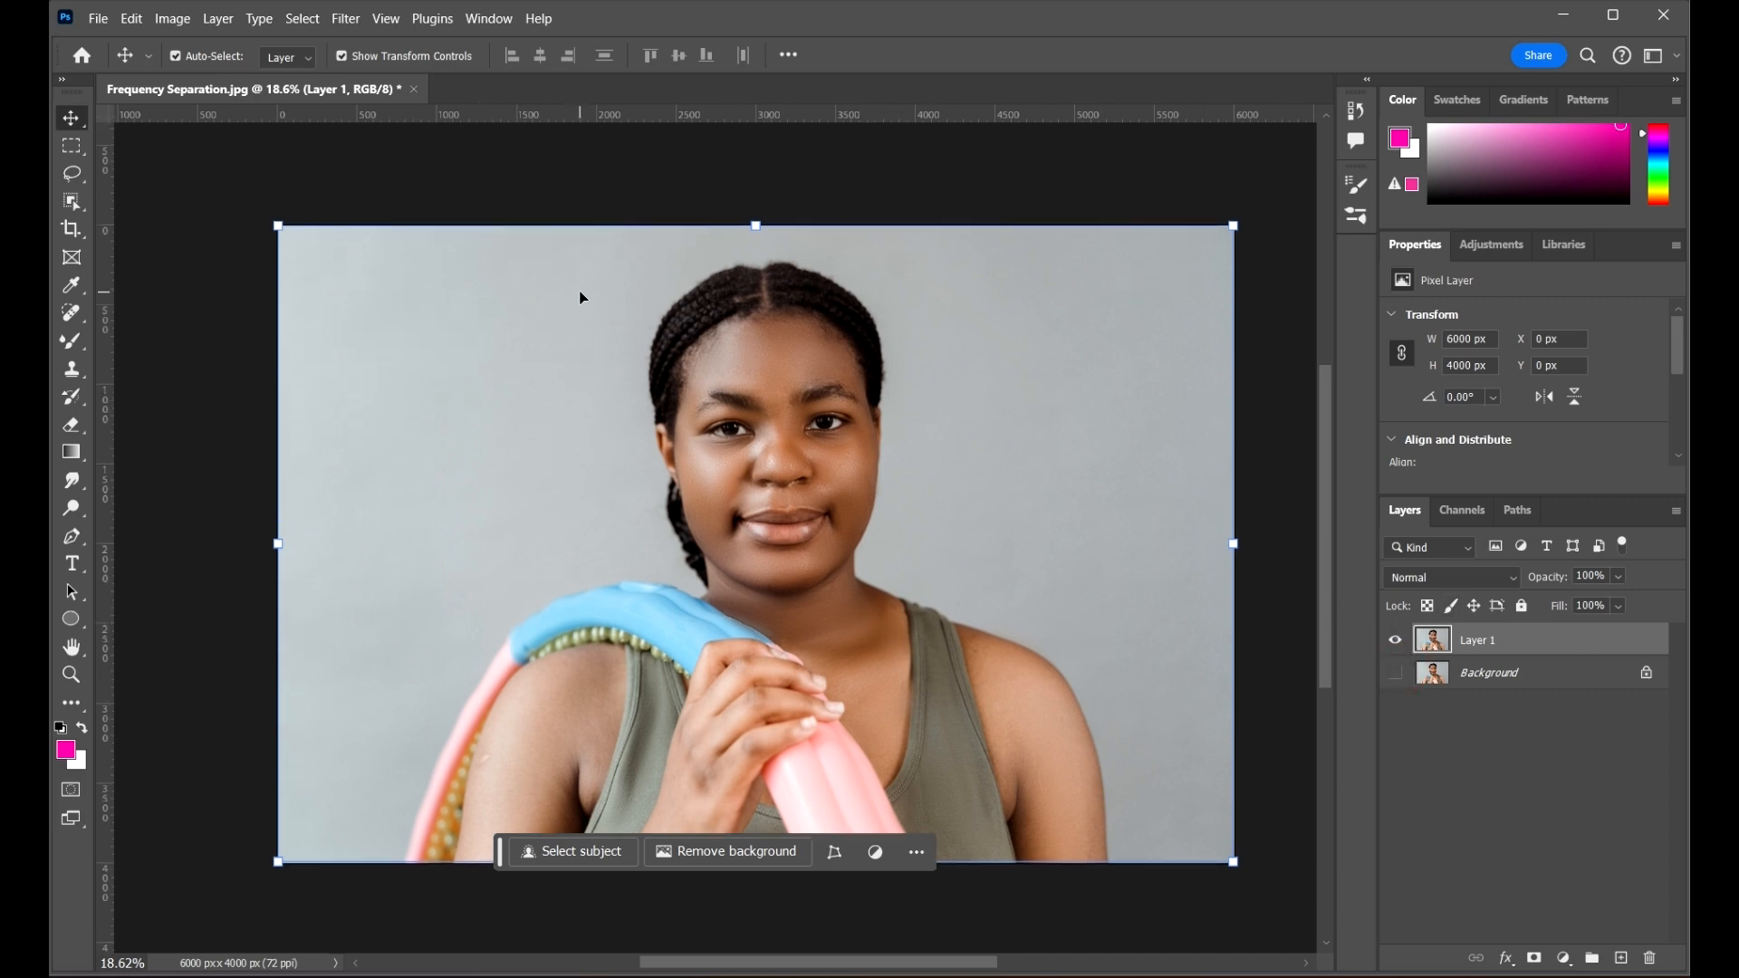
left_click_drag(965, 321, 916, 296)
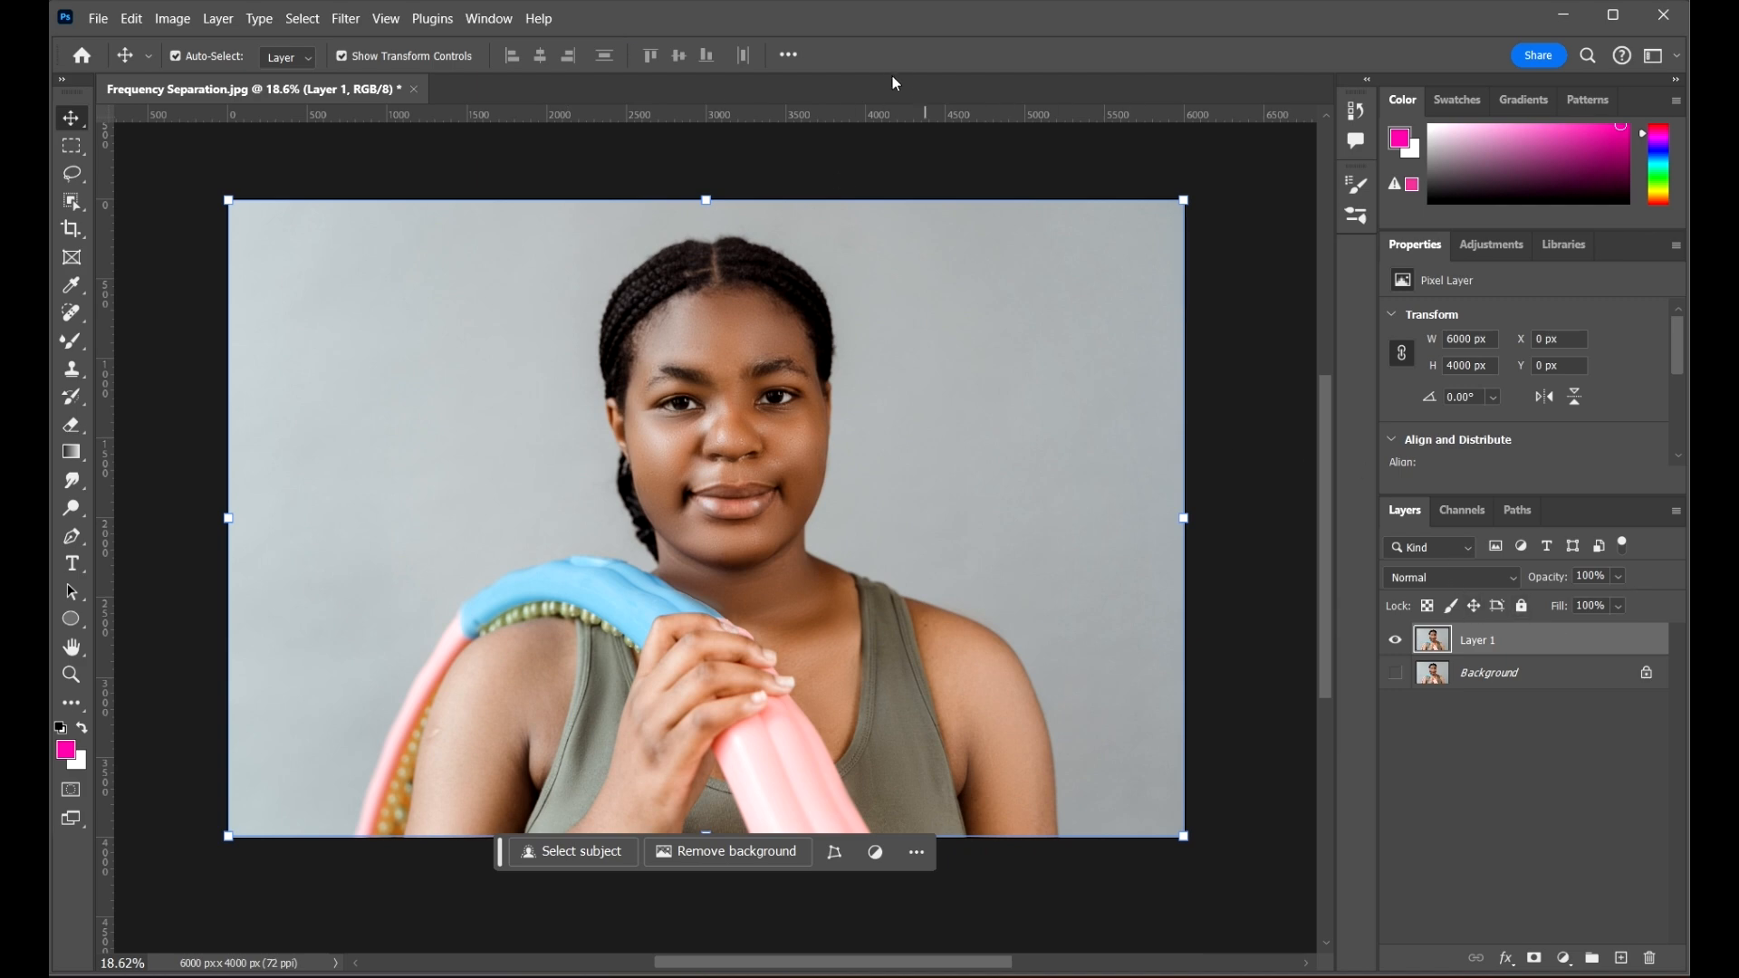
left_click(347, 18)
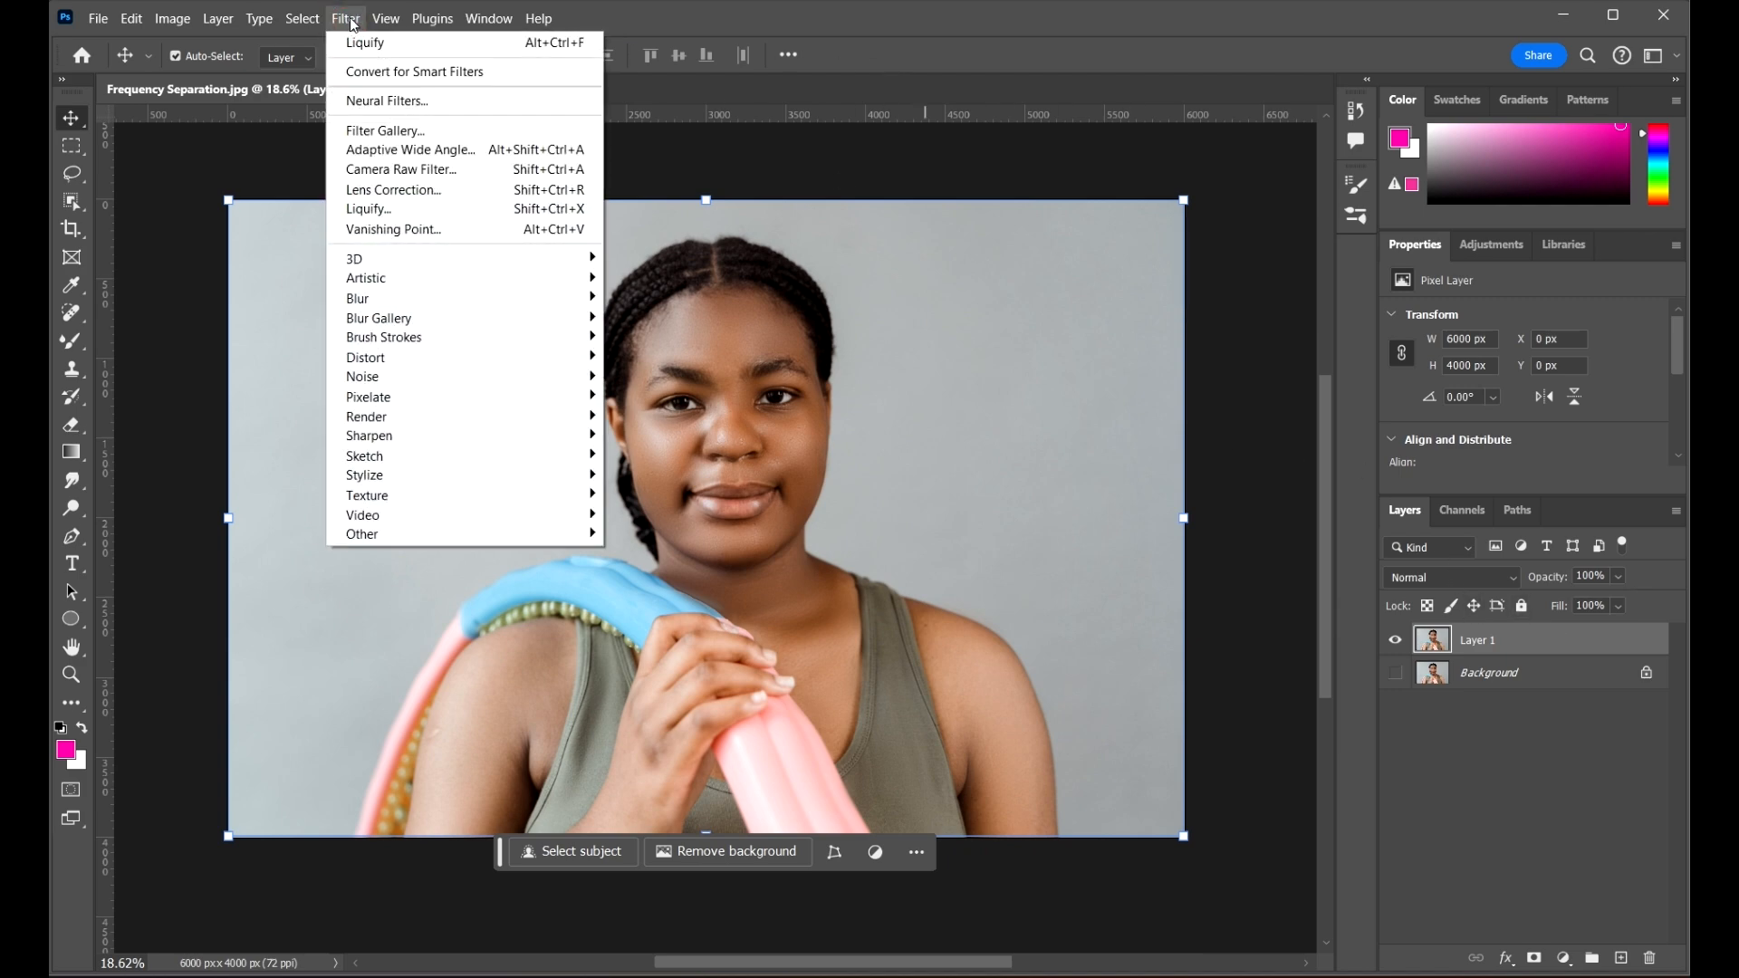
left_click(393, 72)
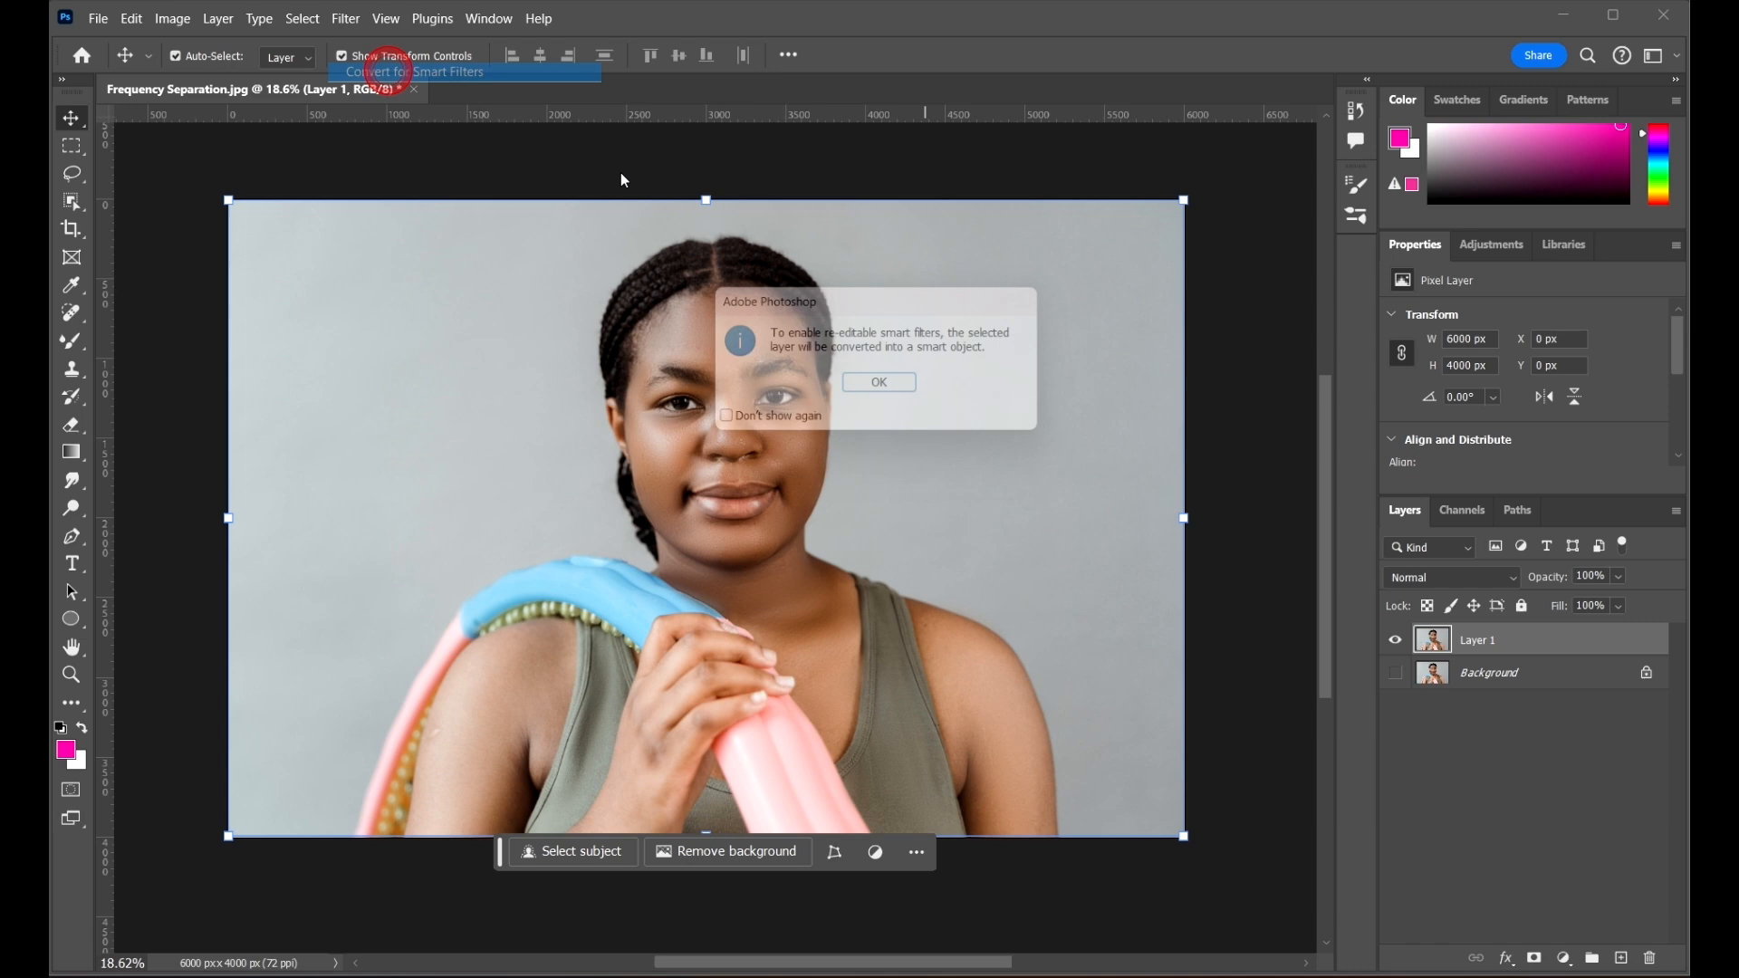
left_click(900, 391)
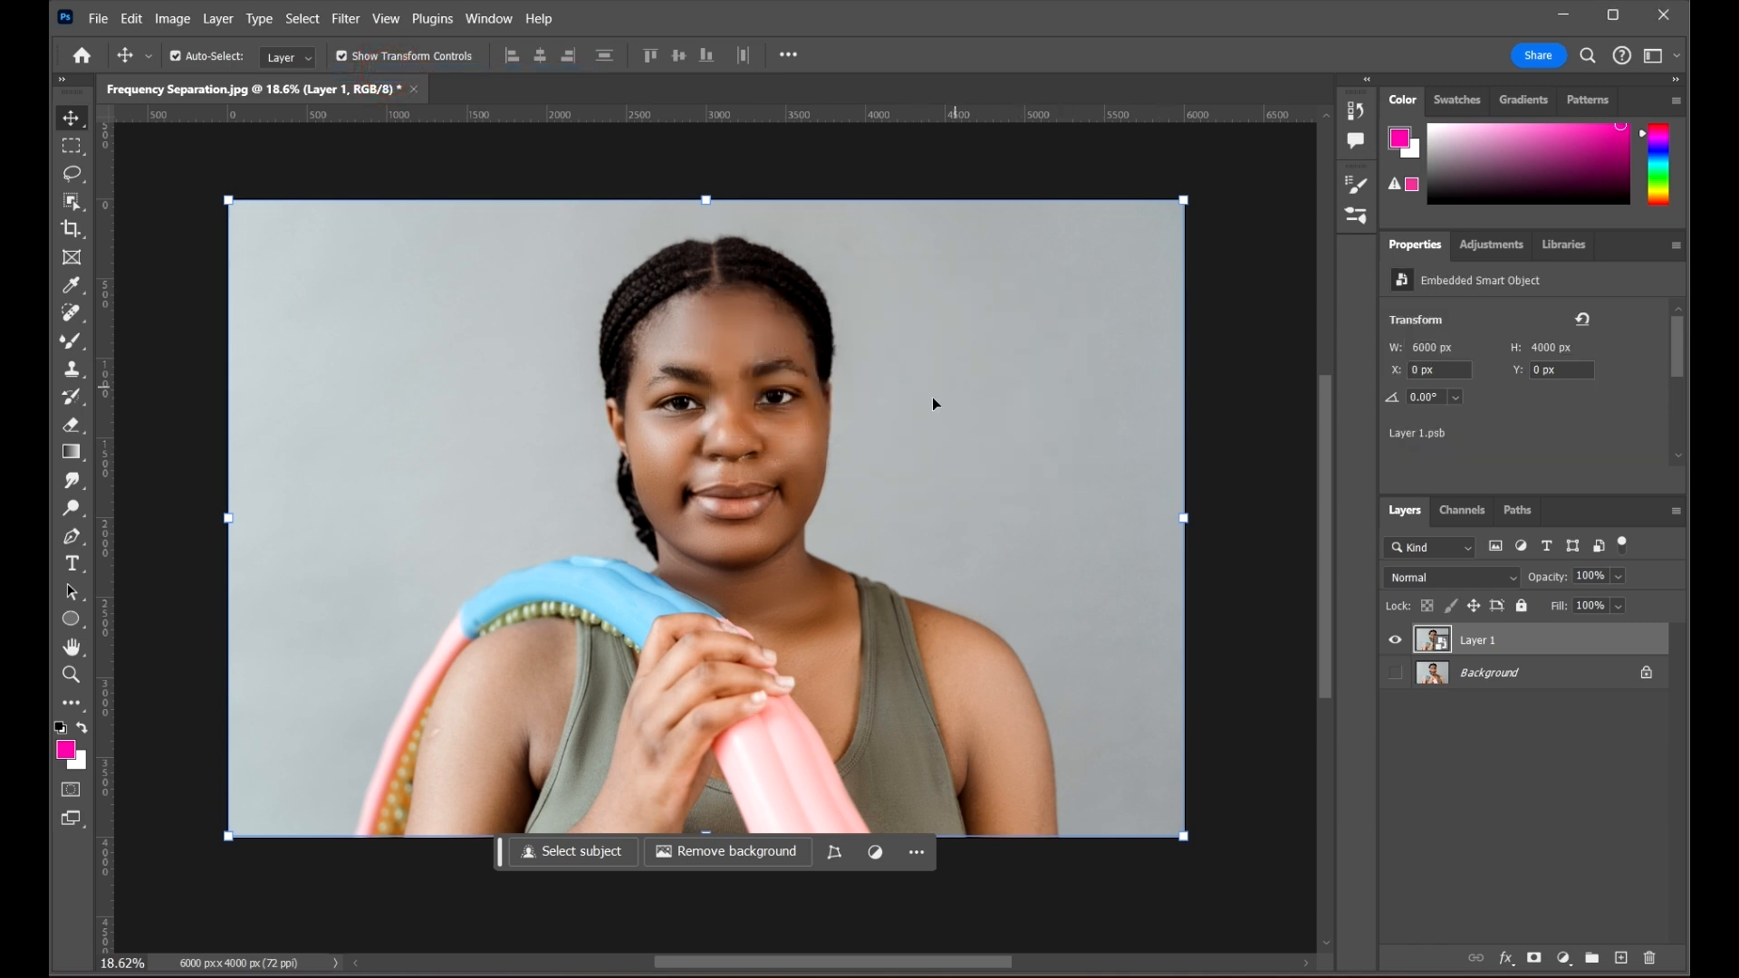
Step: Open the Liquify filter on Layer 1 with the Face tool active, collapsing the other property sections and leaving Face-Aware Liquify expanded
left_click(349, 19)
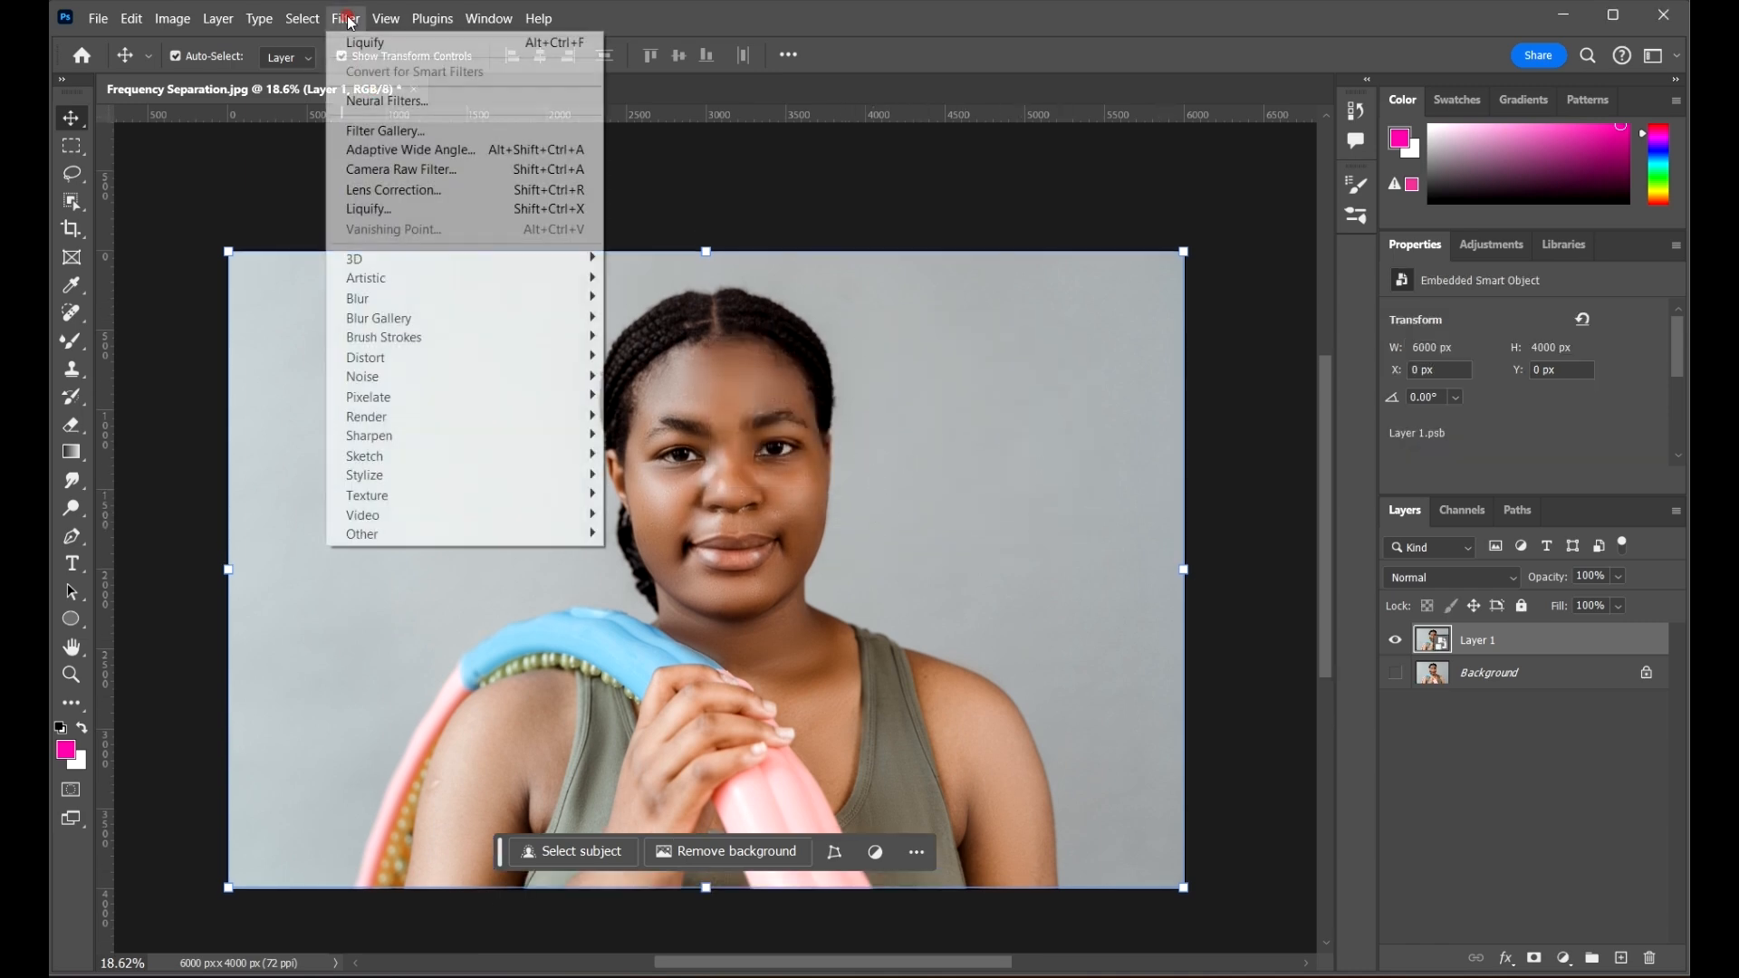
left_click(422, 210)
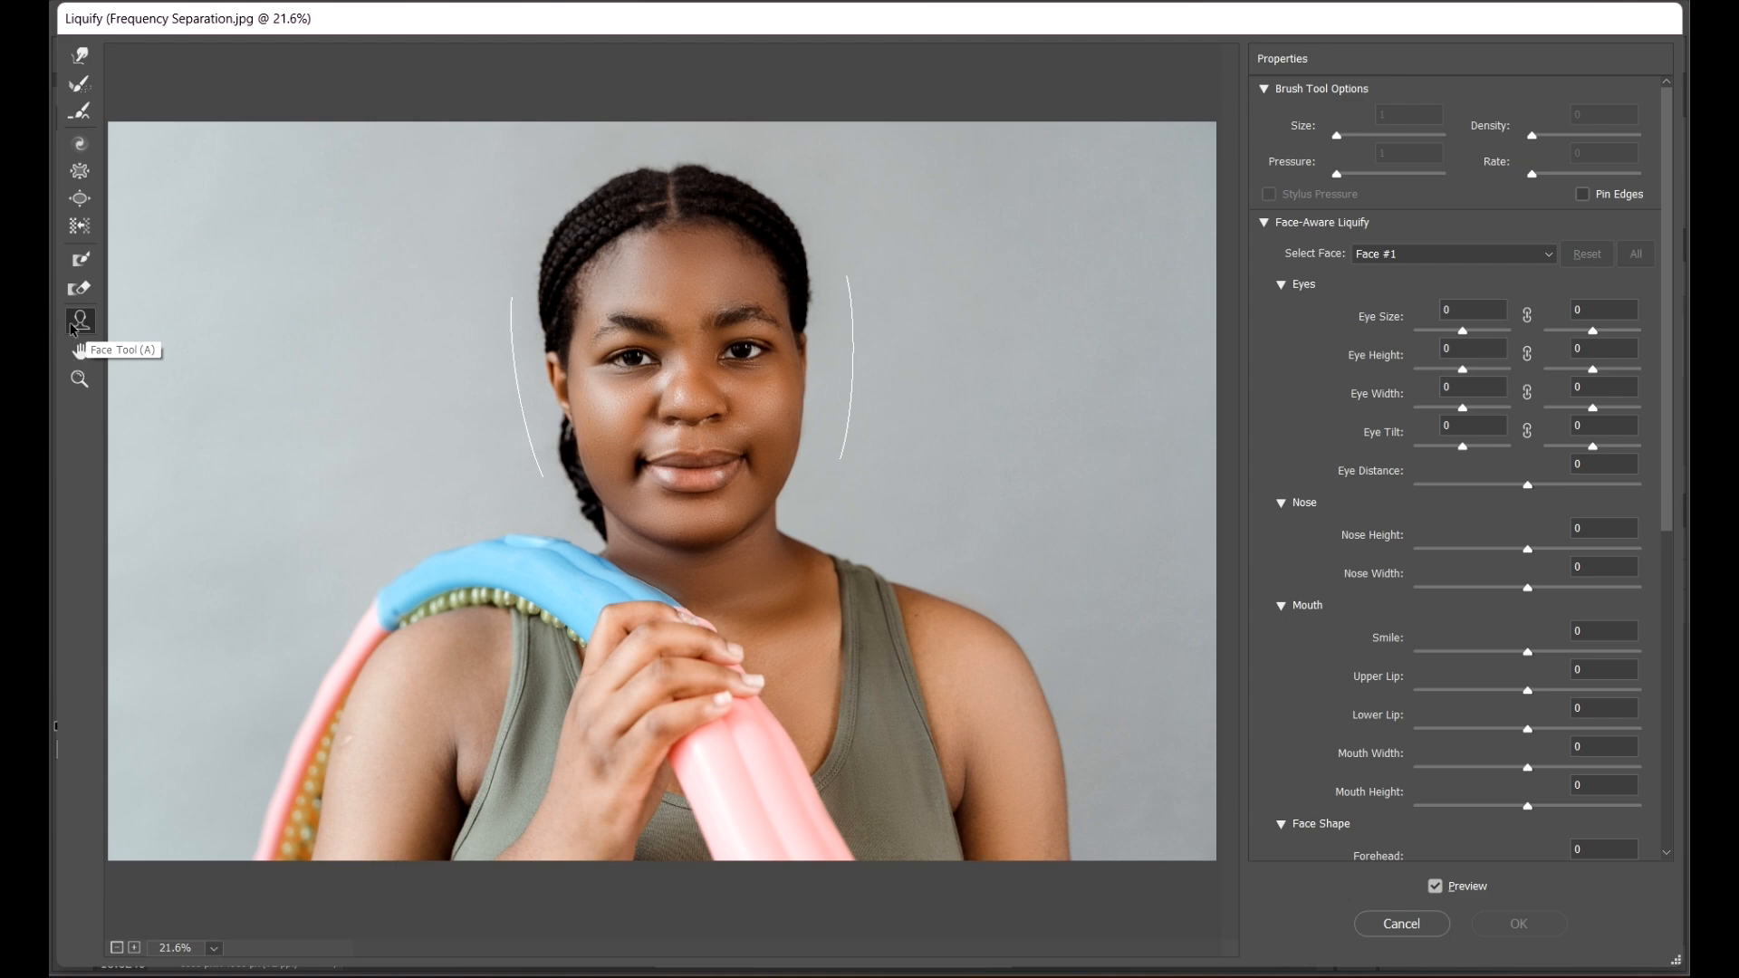
left_click(1260, 222)
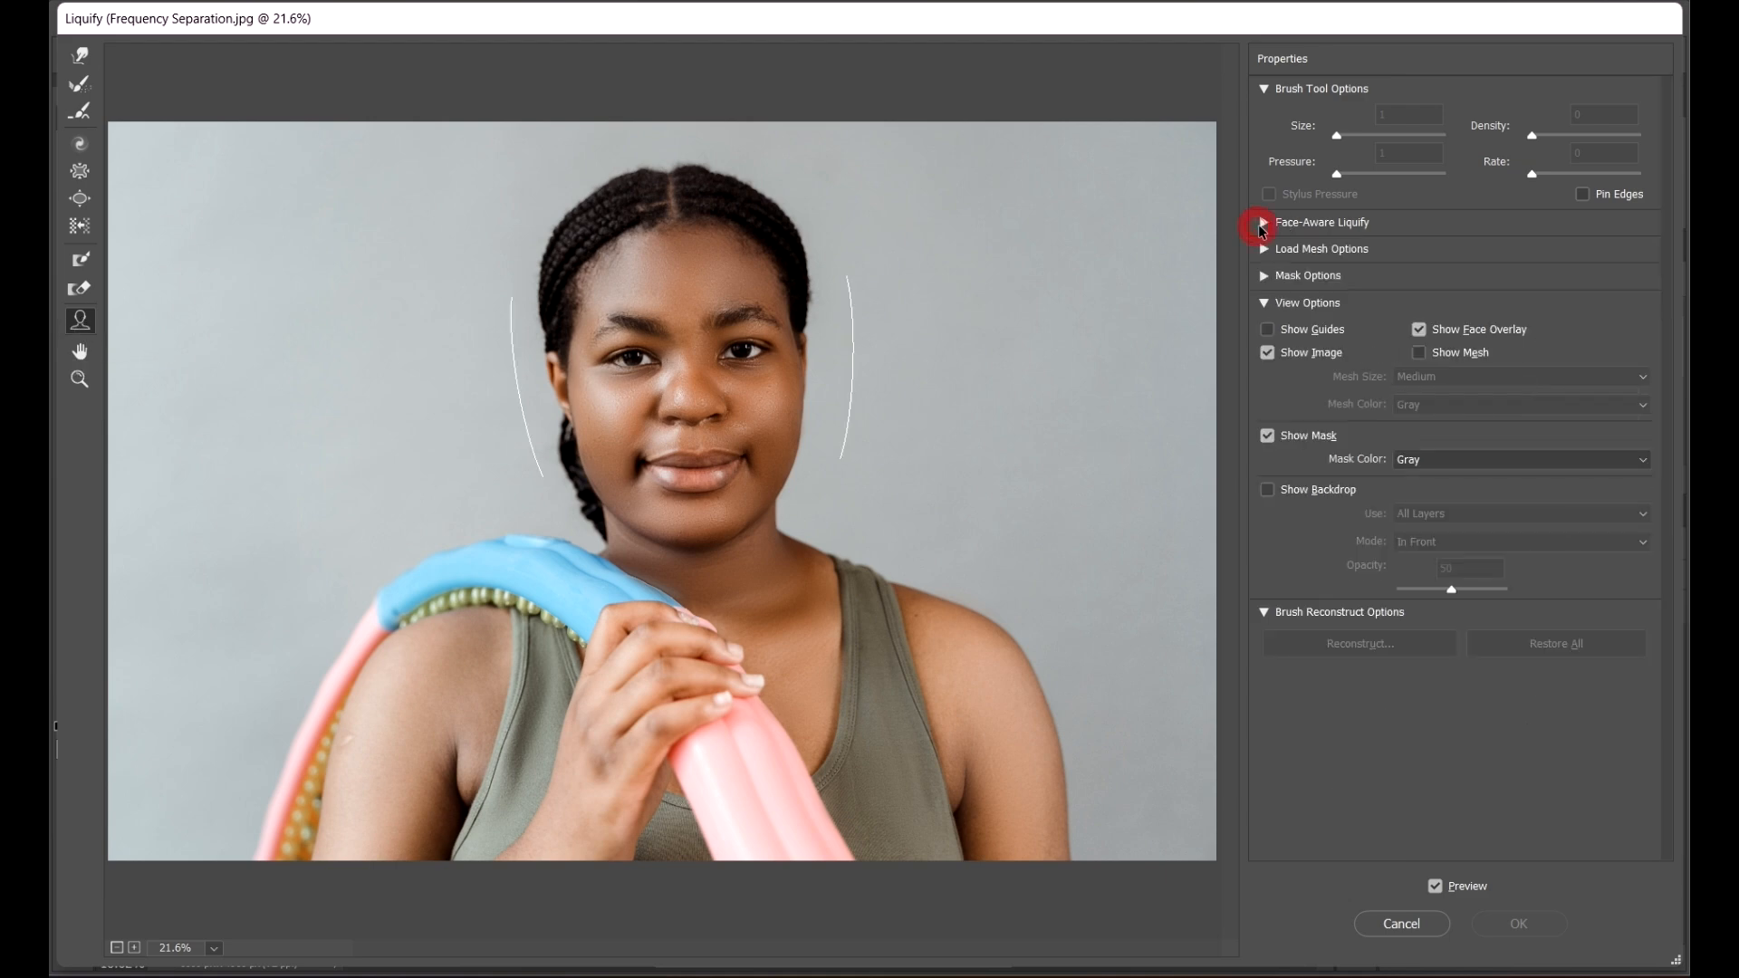
left_click(1266, 91)
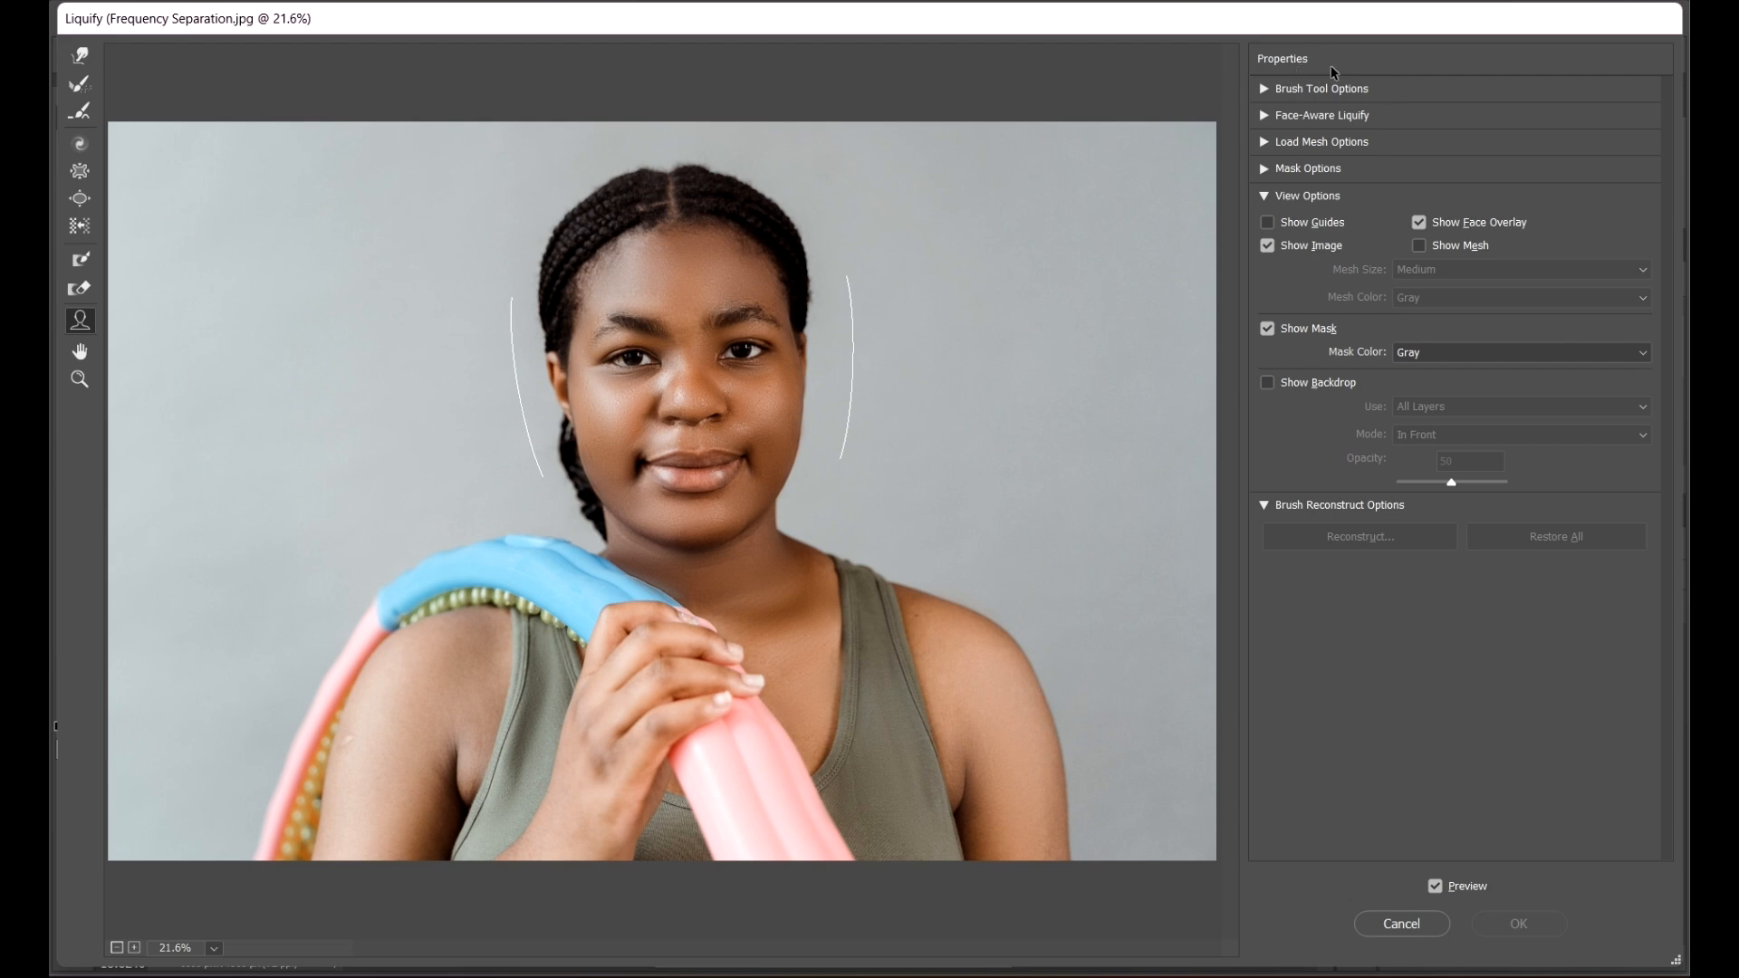
left_click(1265, 194)
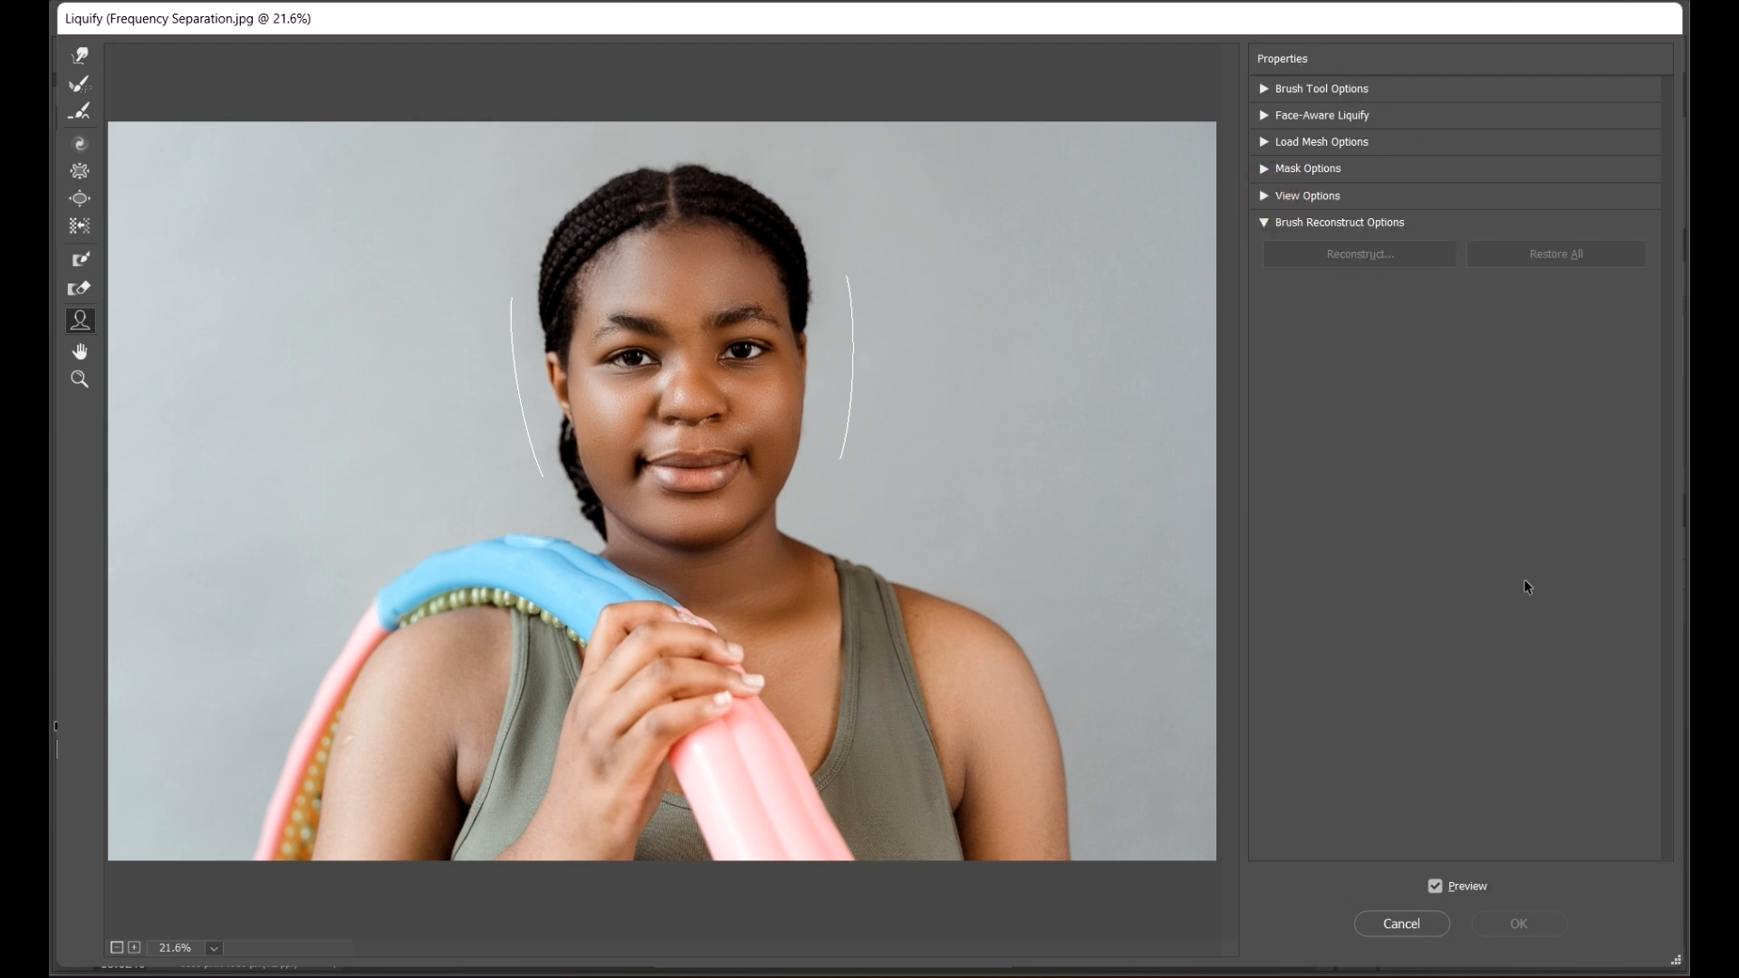
left_click(1295, 221)
left_click(81, 323)
left_click(1262, 118)
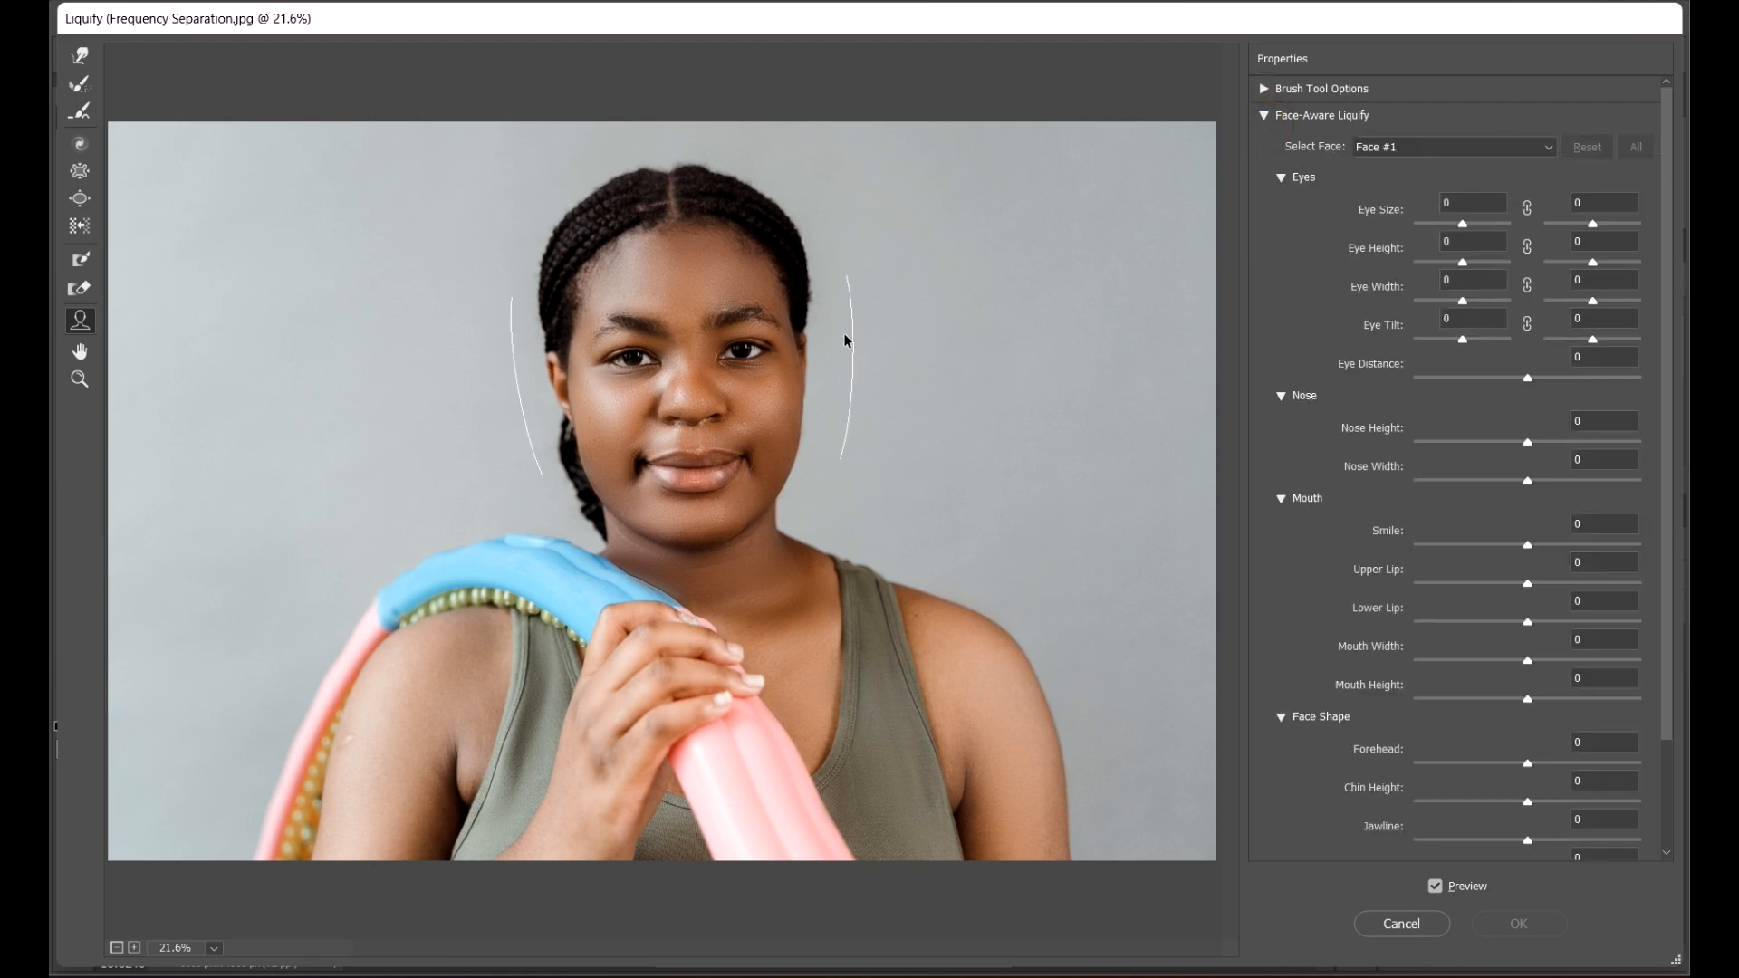
Step: Try enlarging both eyes to Eye Size 100 and tilting both to Eye Tilt -100 on the face overlay
scroll(777, 341, "up", 1)
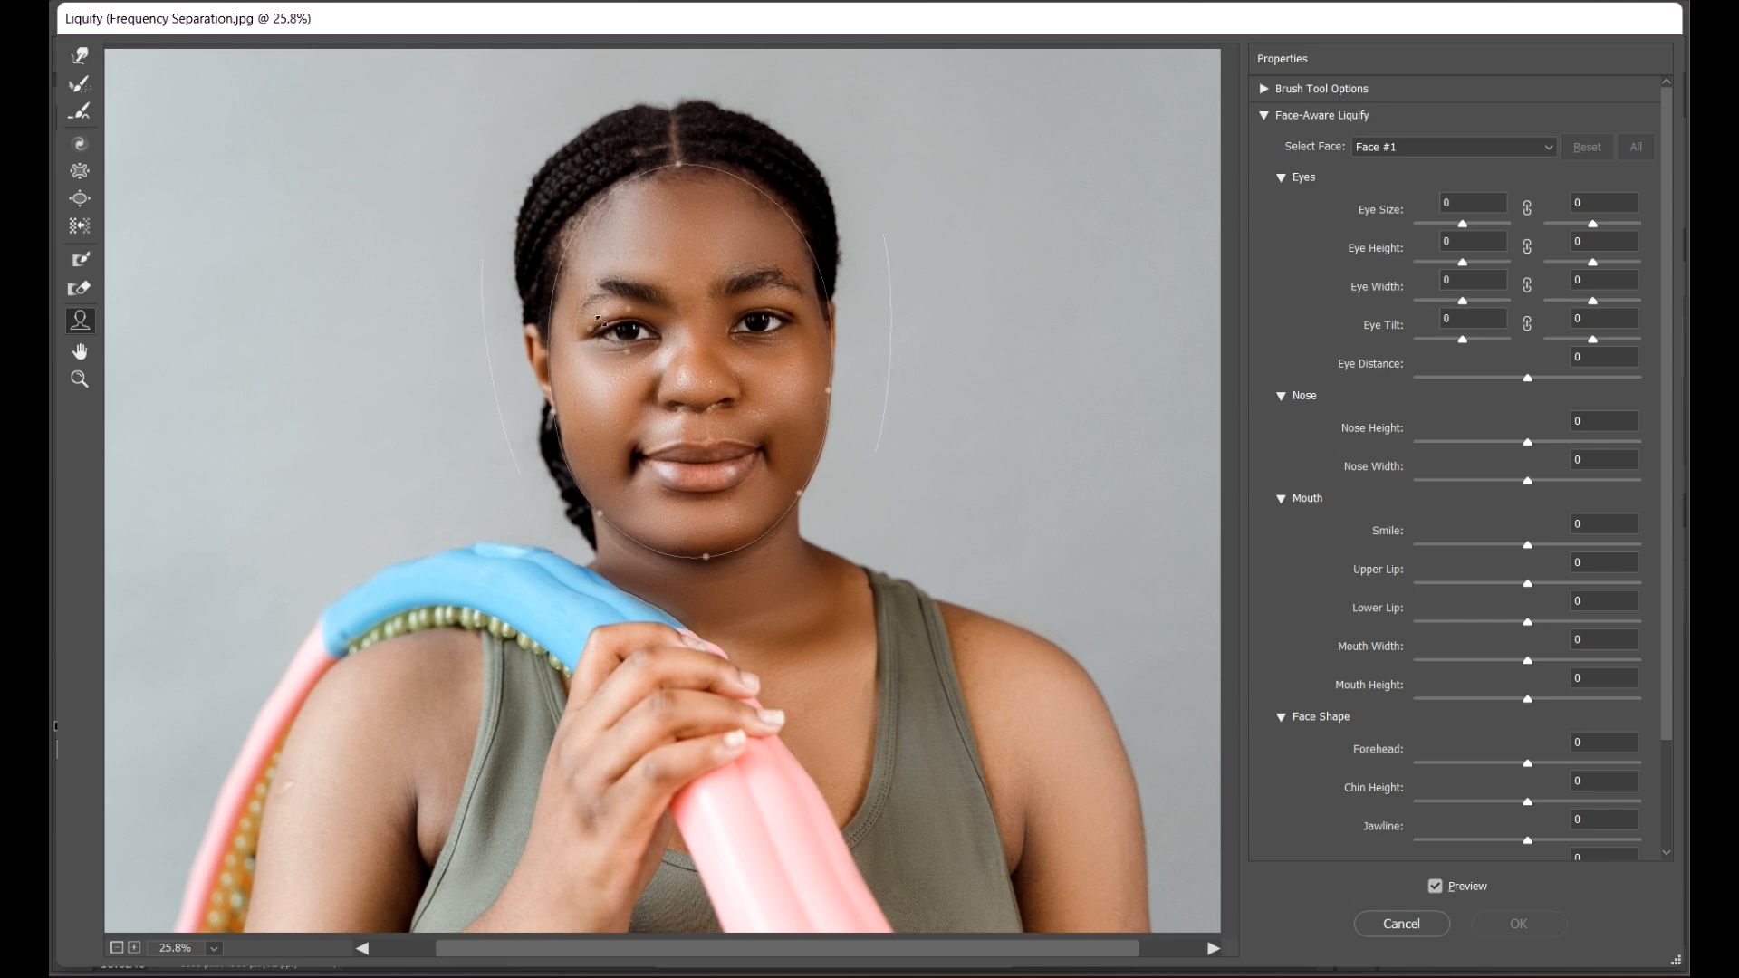
scroll(686, 242, "up", 2)
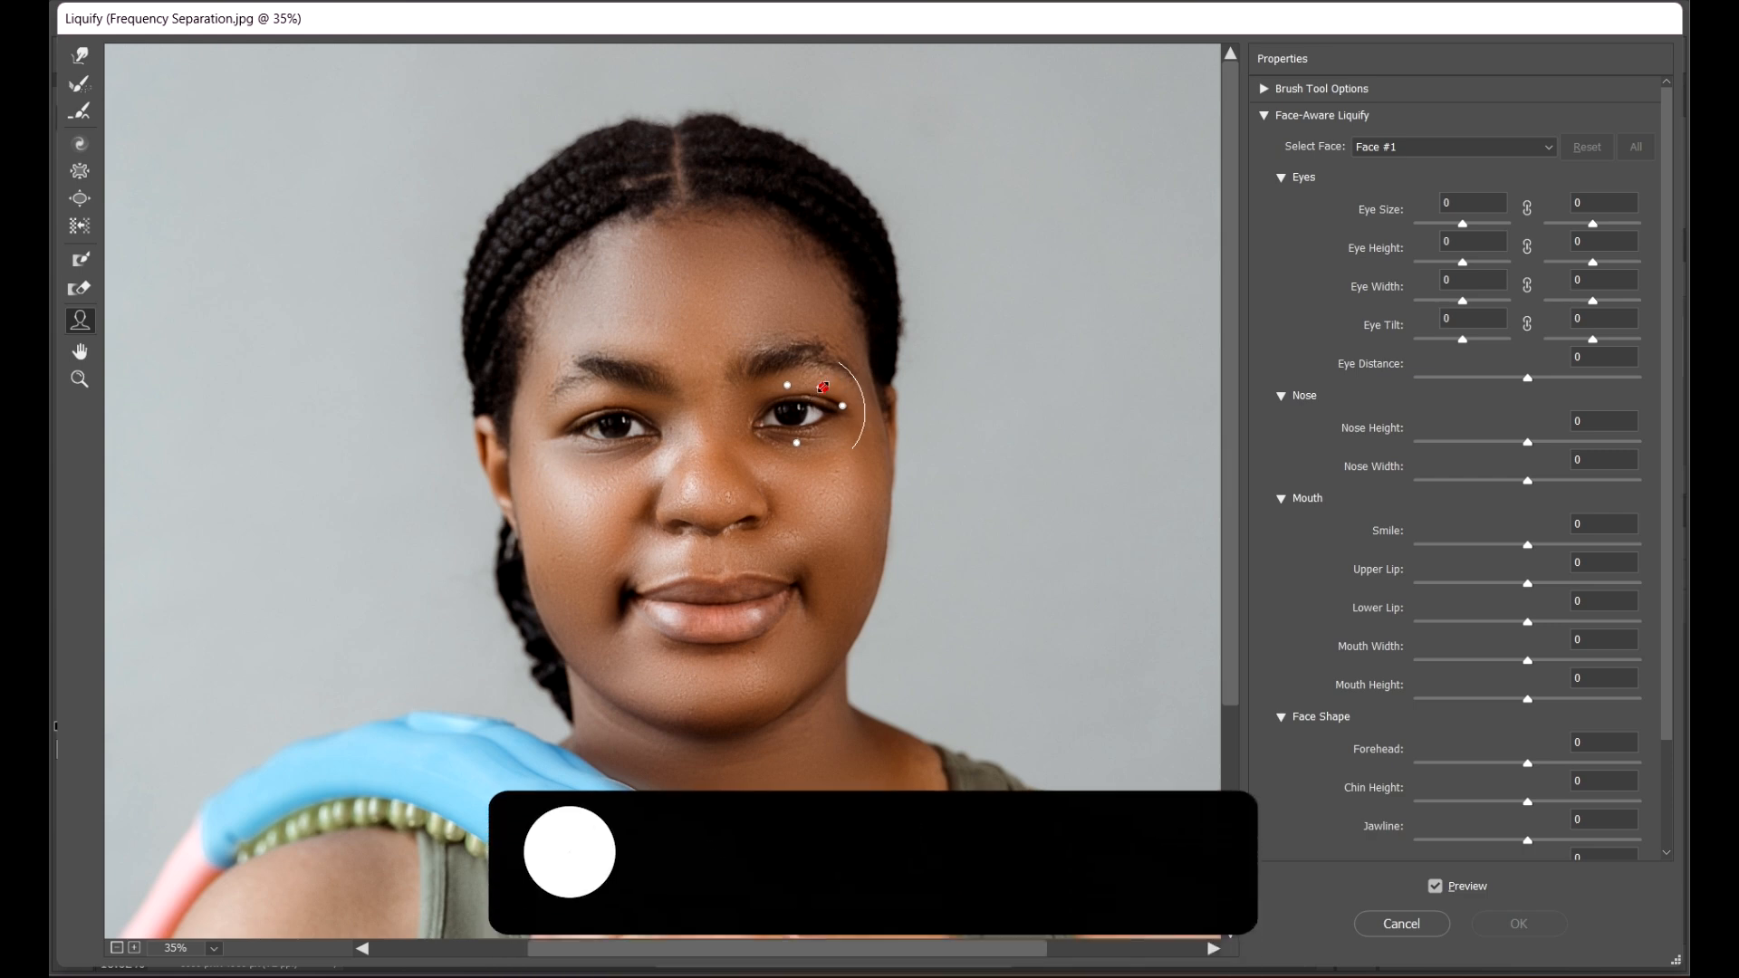
left_click_drag(994, 242, 993, 242)
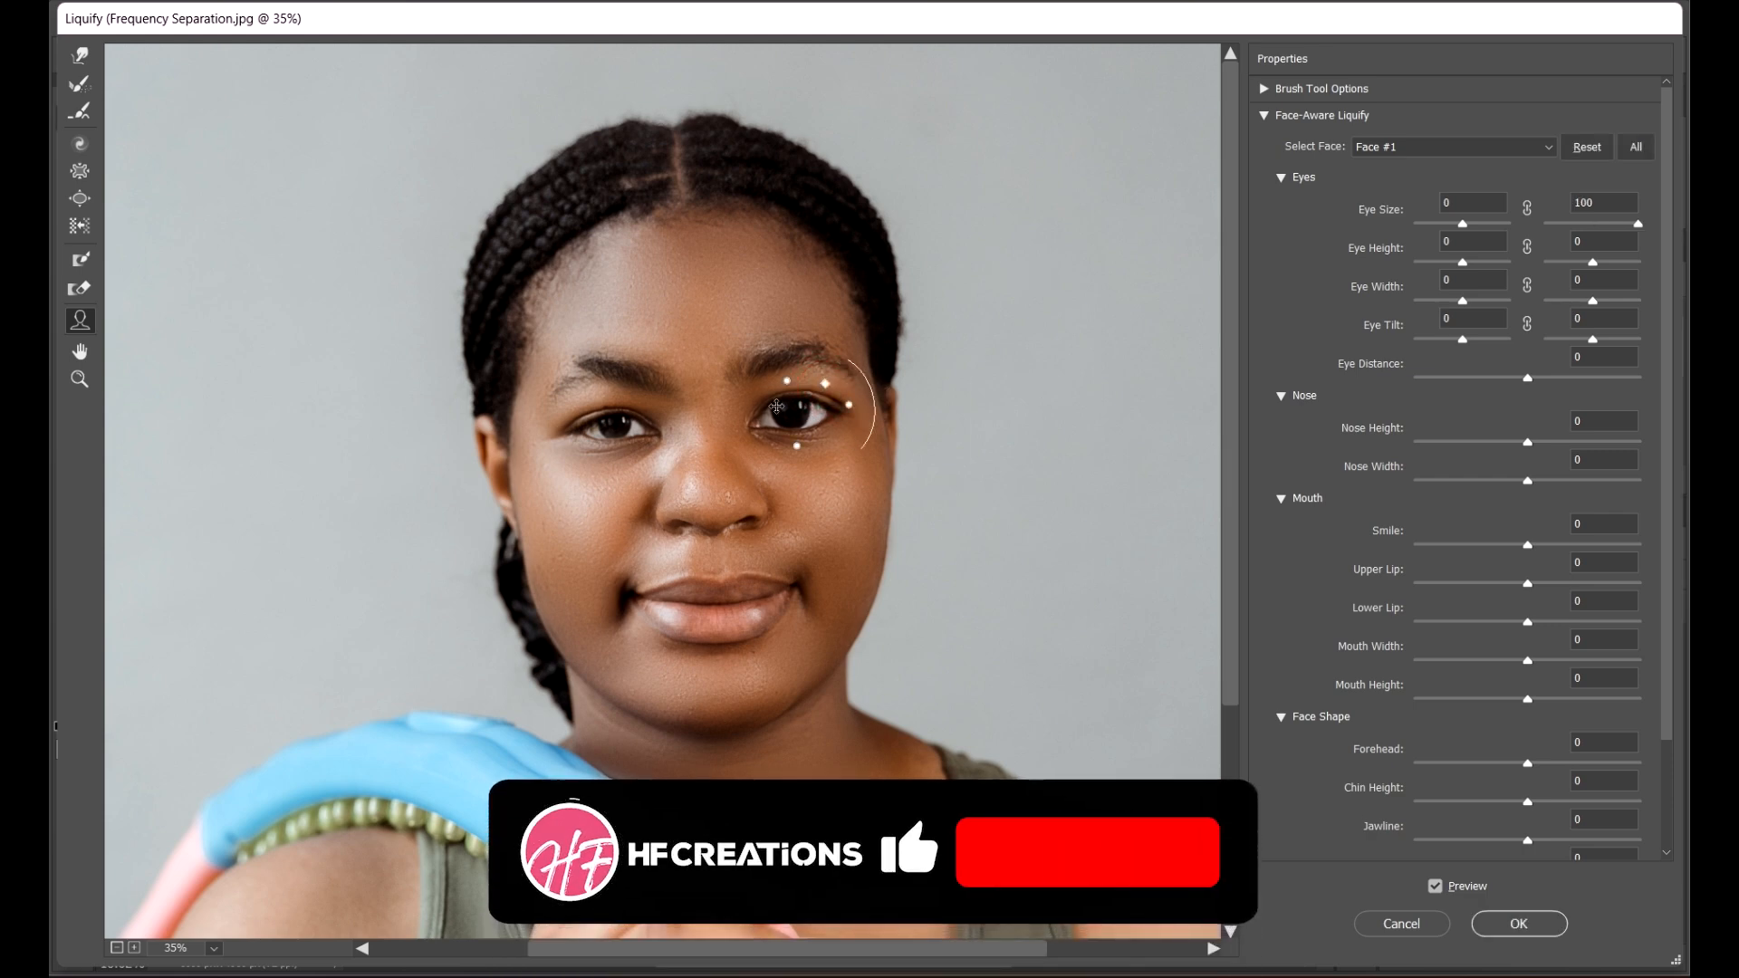
left_click_drag(584, 405, 570, 395)
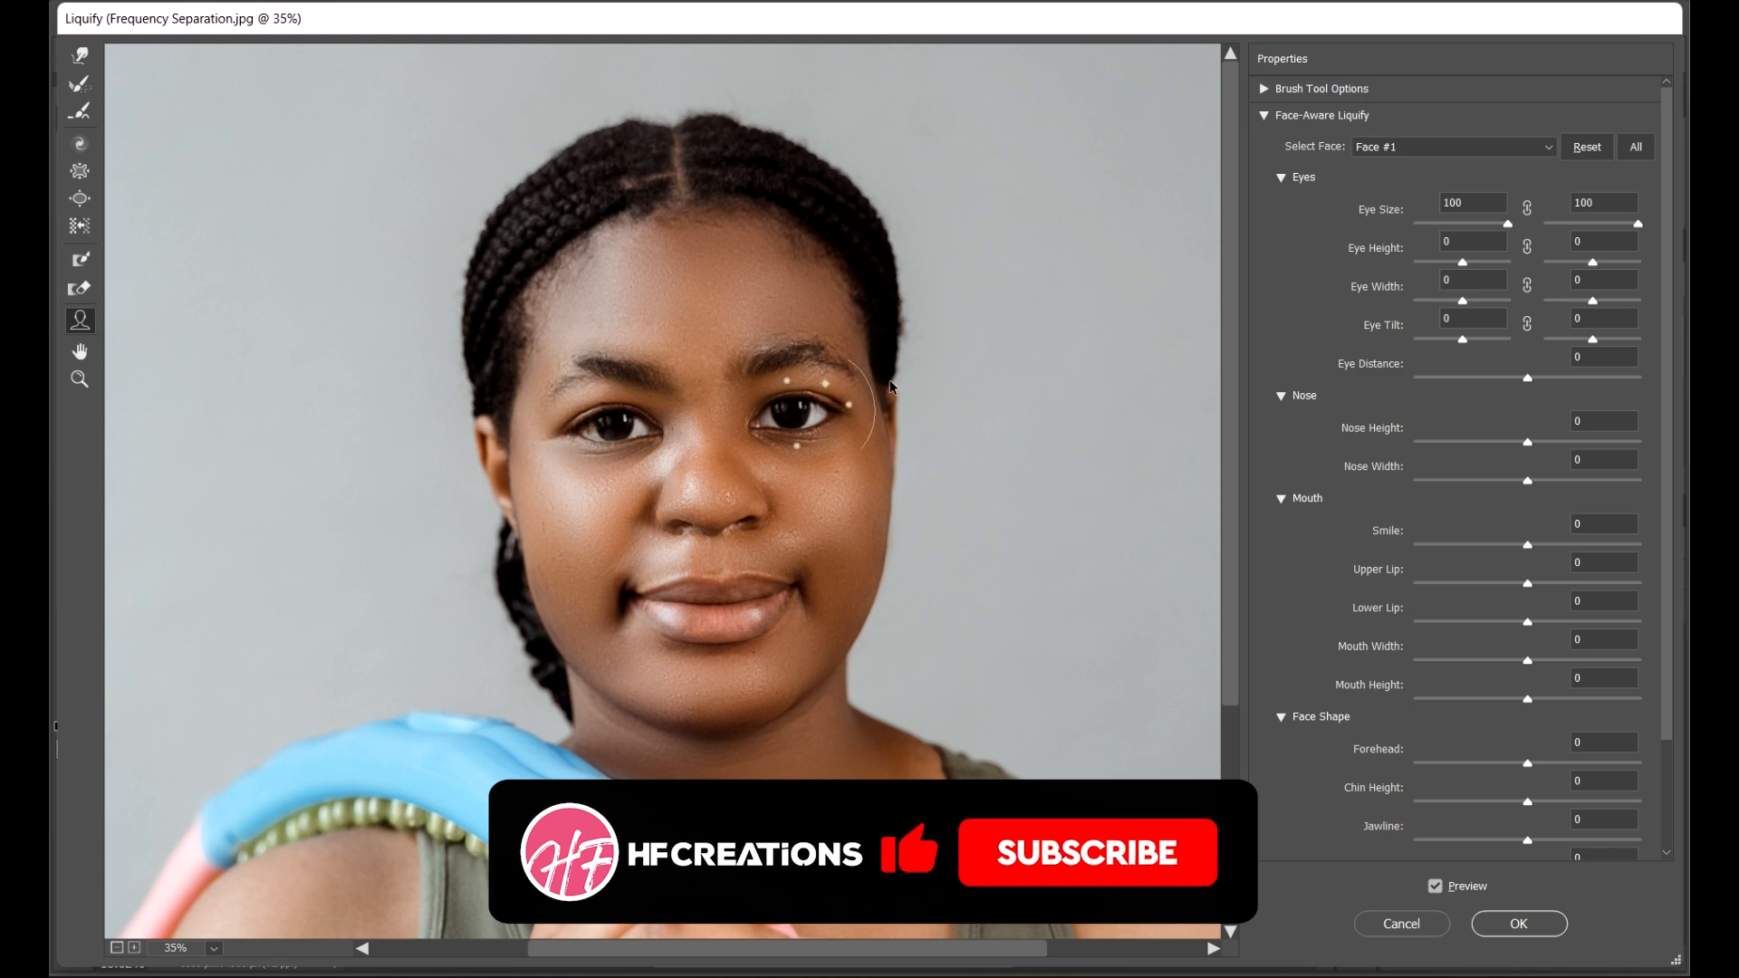
left_click_drag(872, 379, 883, 360)
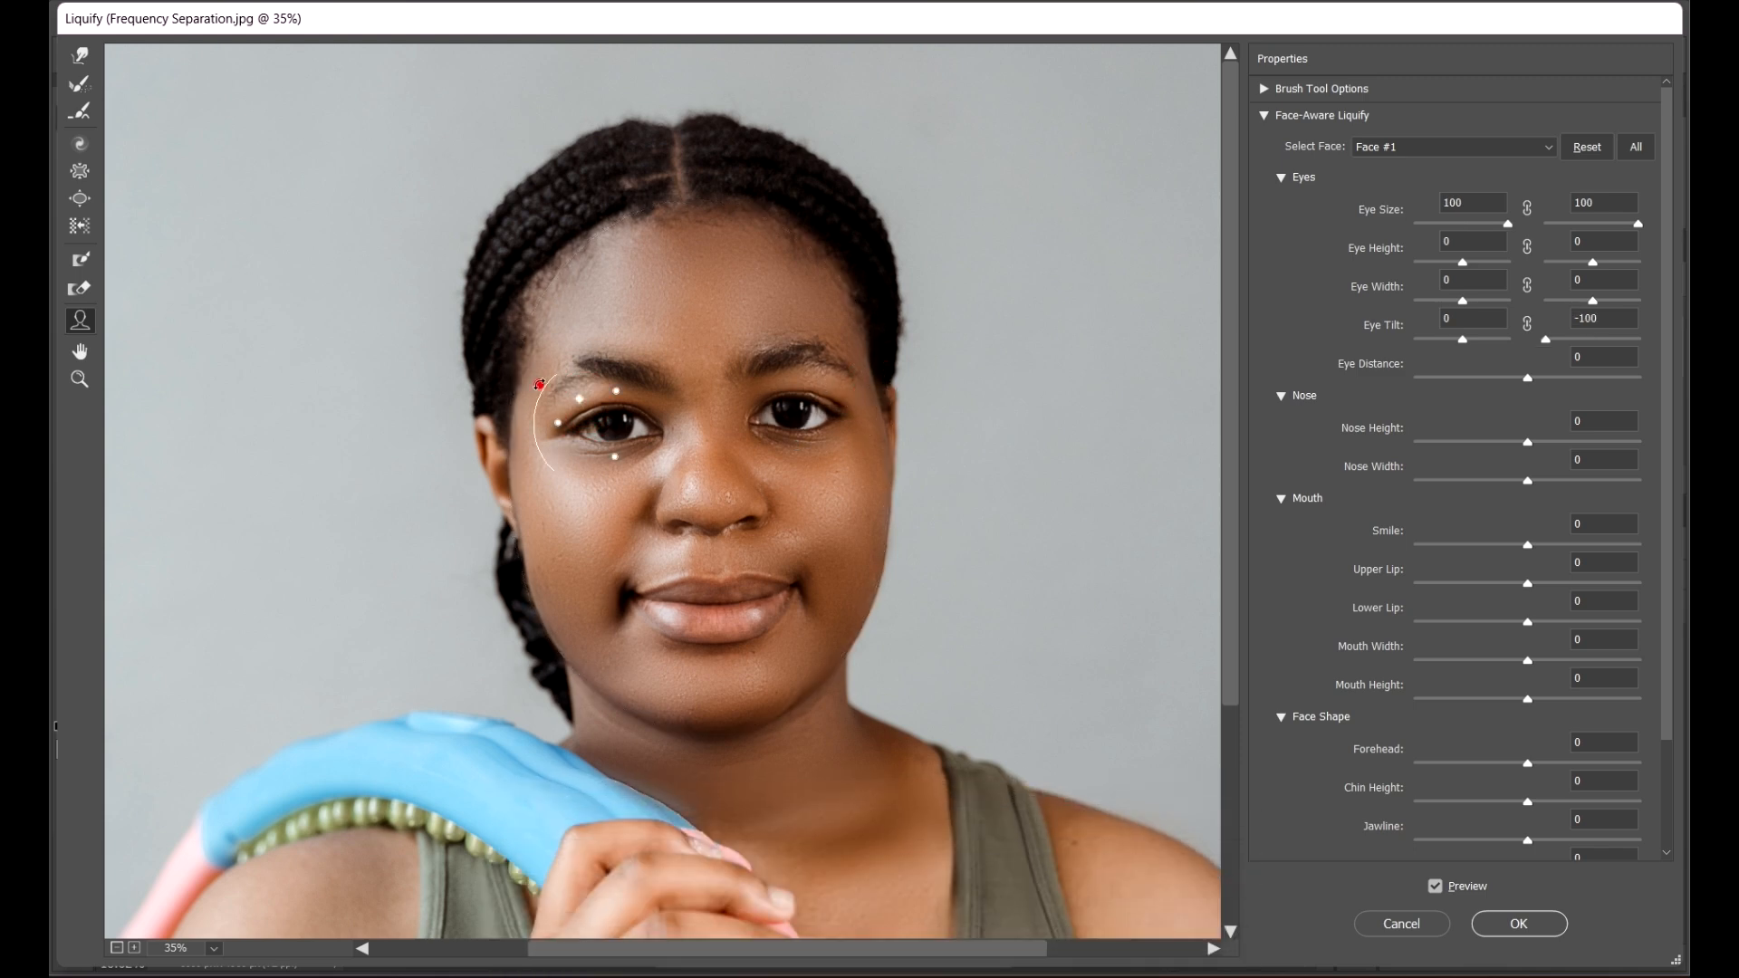
left_click_drag(527, 385, 526, 367)
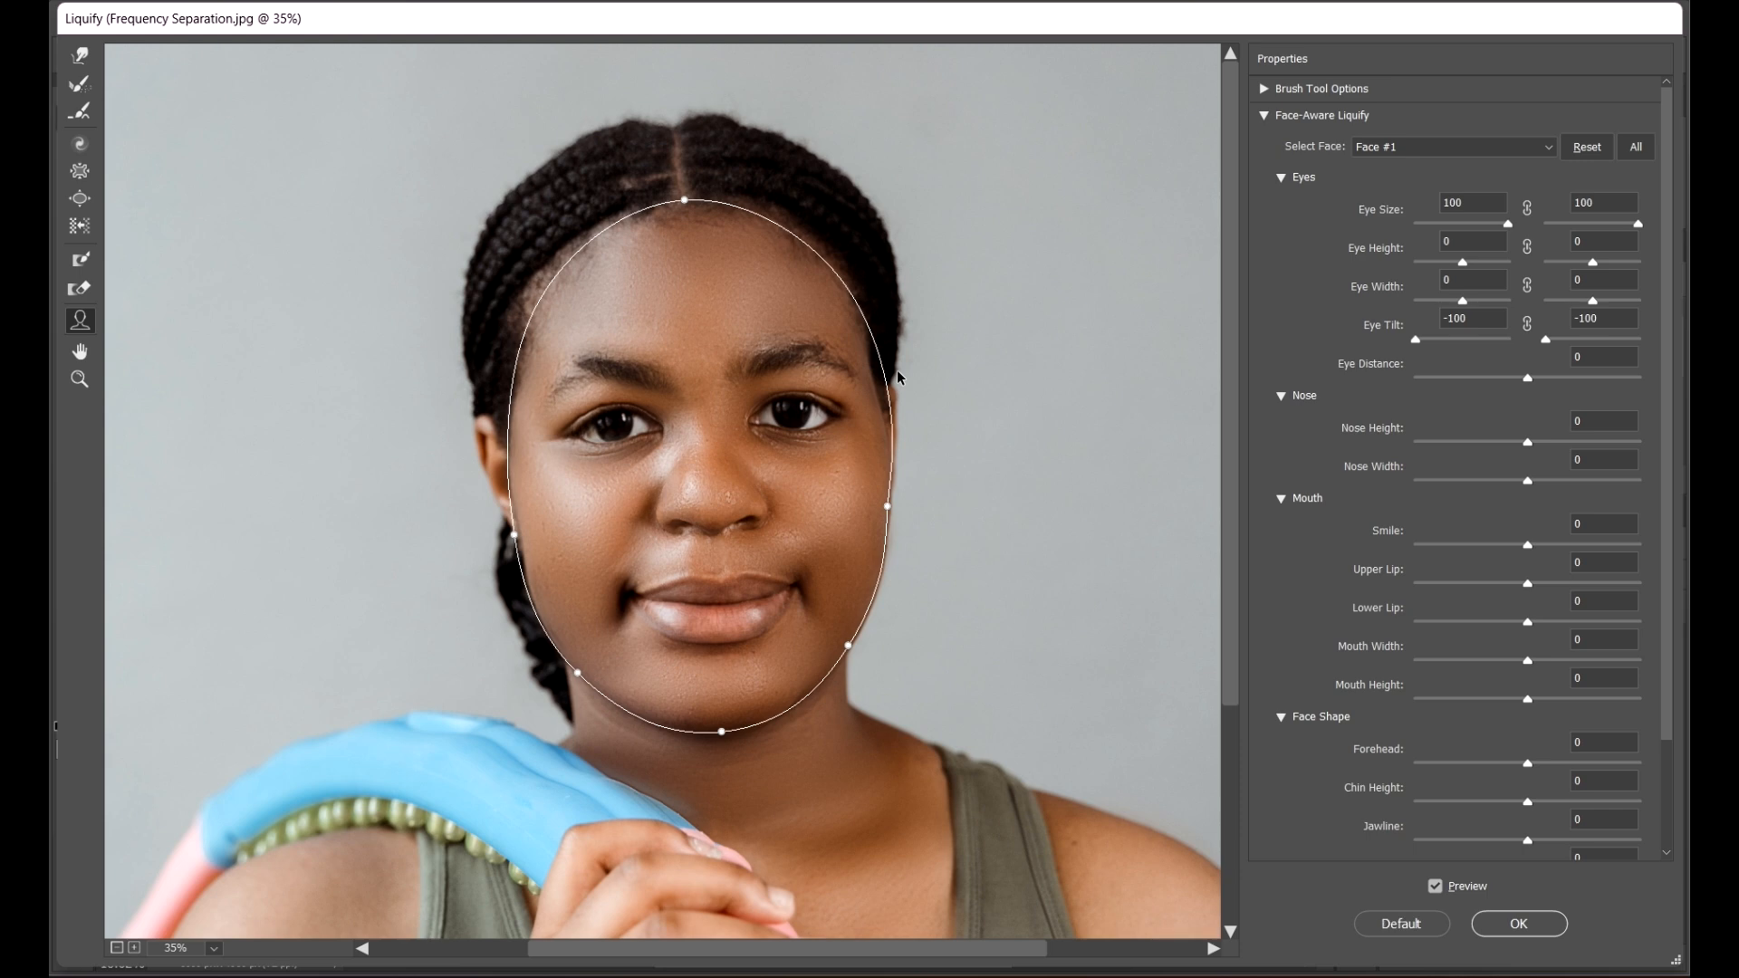
Step: Undo the size and tilt changes made to both eyes
key("ctrl+alt+z")
key("ctrl+alt+z")
key("ctrl+alt+z")
key("ctrl+alt+z")
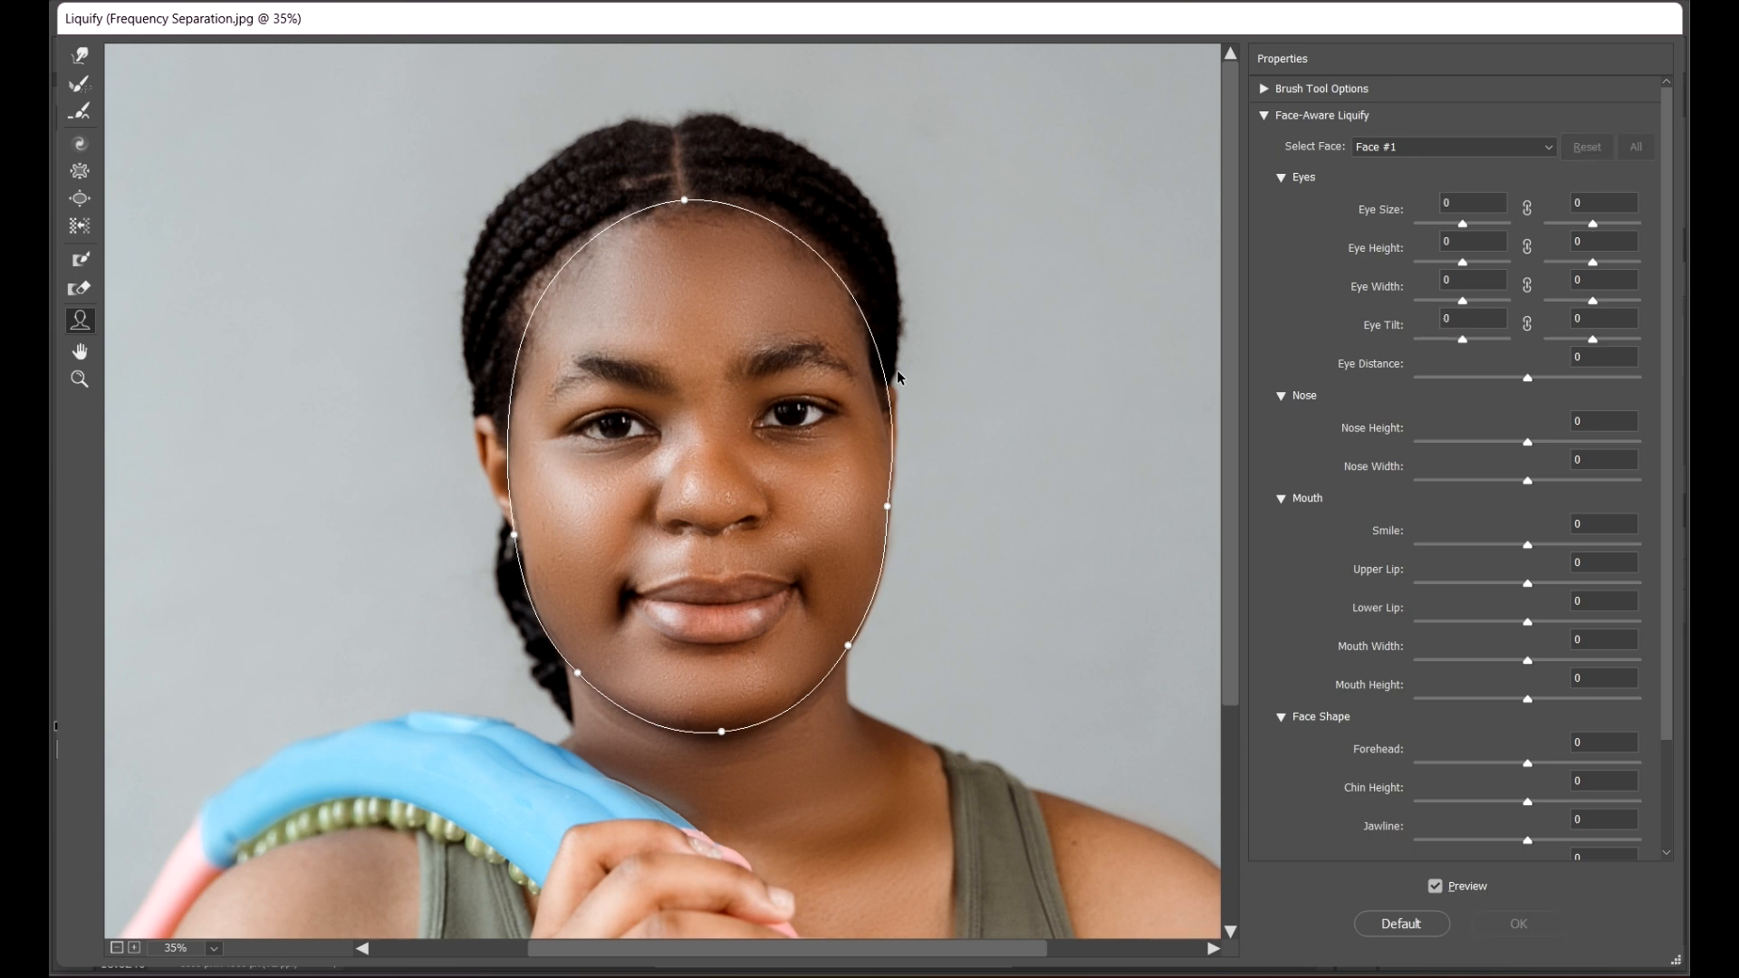
scroll(897, 369, "down", 1)
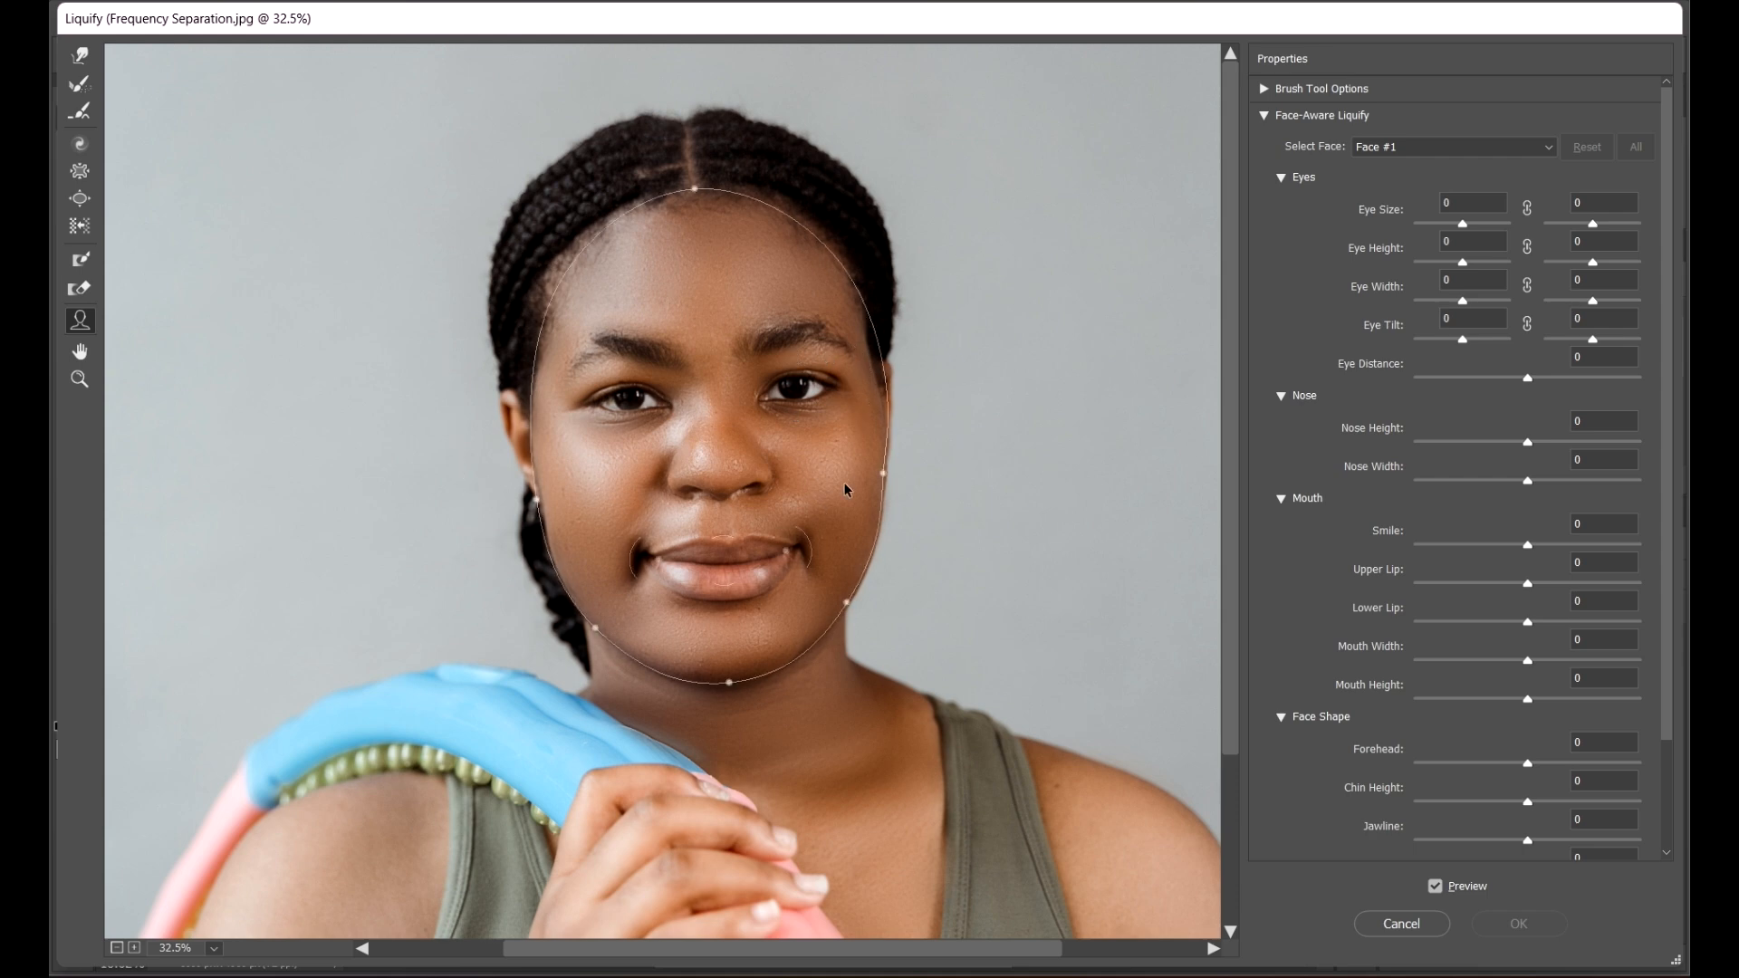
scroll(859, 473, "up", 1)
scroll(869, 473, "down", 2)
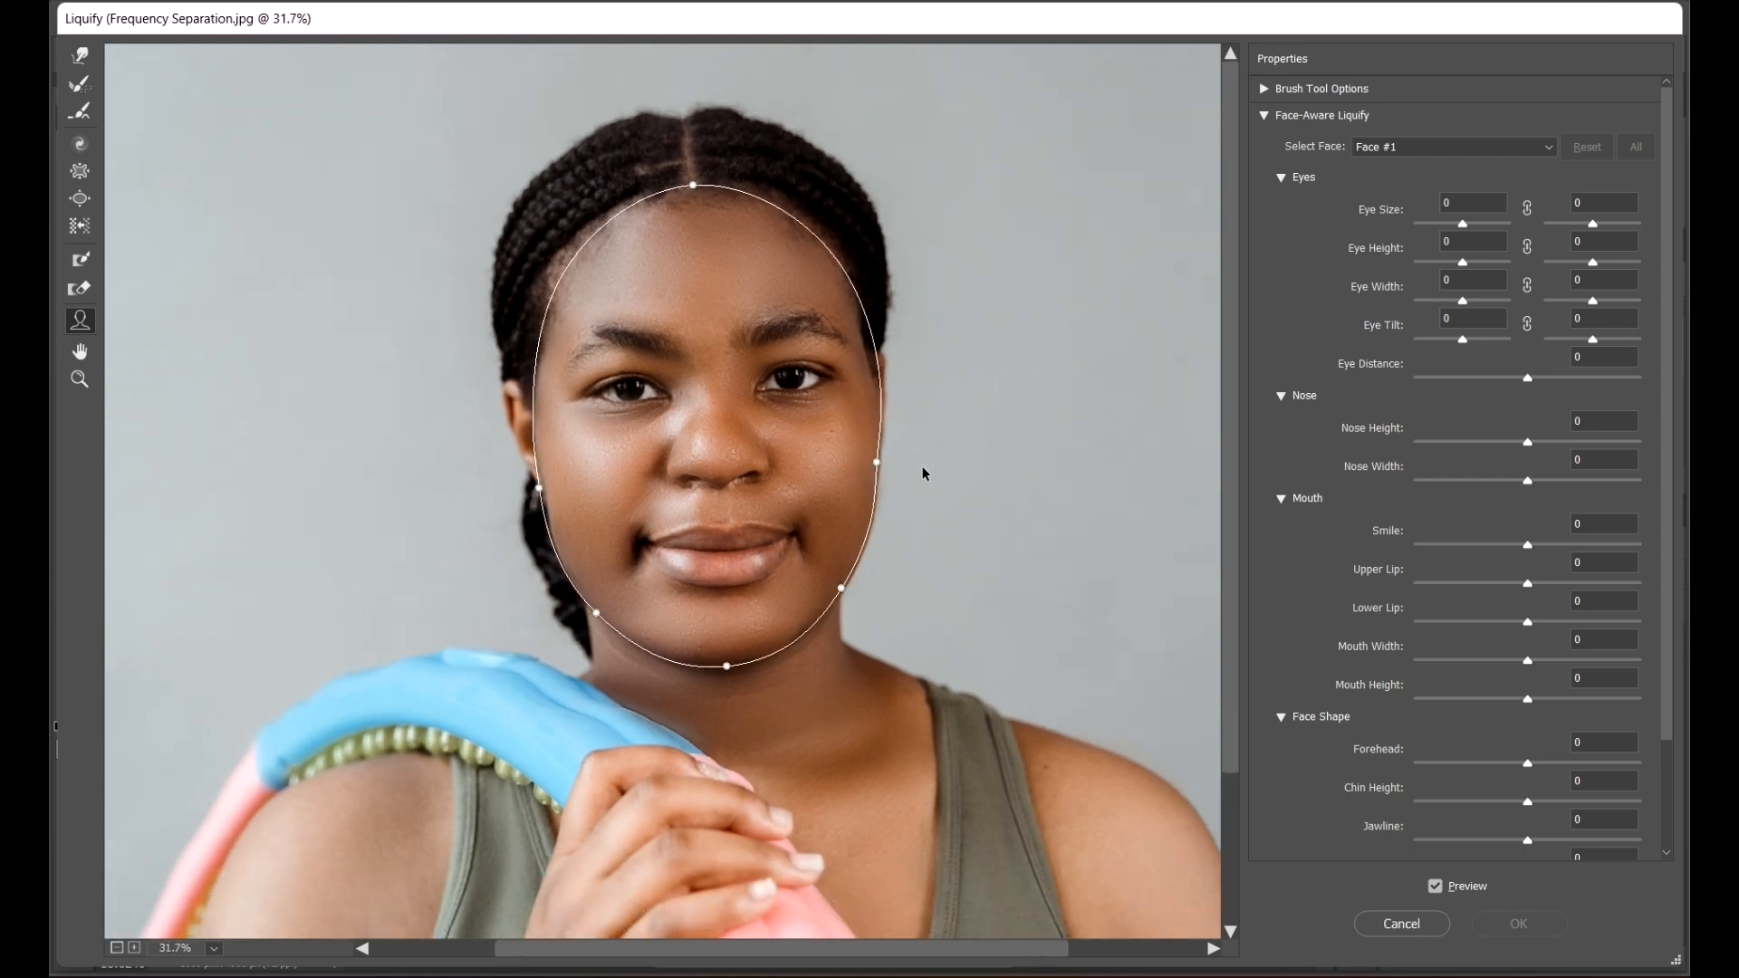
Step: Try enlarging both eyes by setting Eye Size to 100 for the left and right eye
scroll(974, 453, "up", 1)
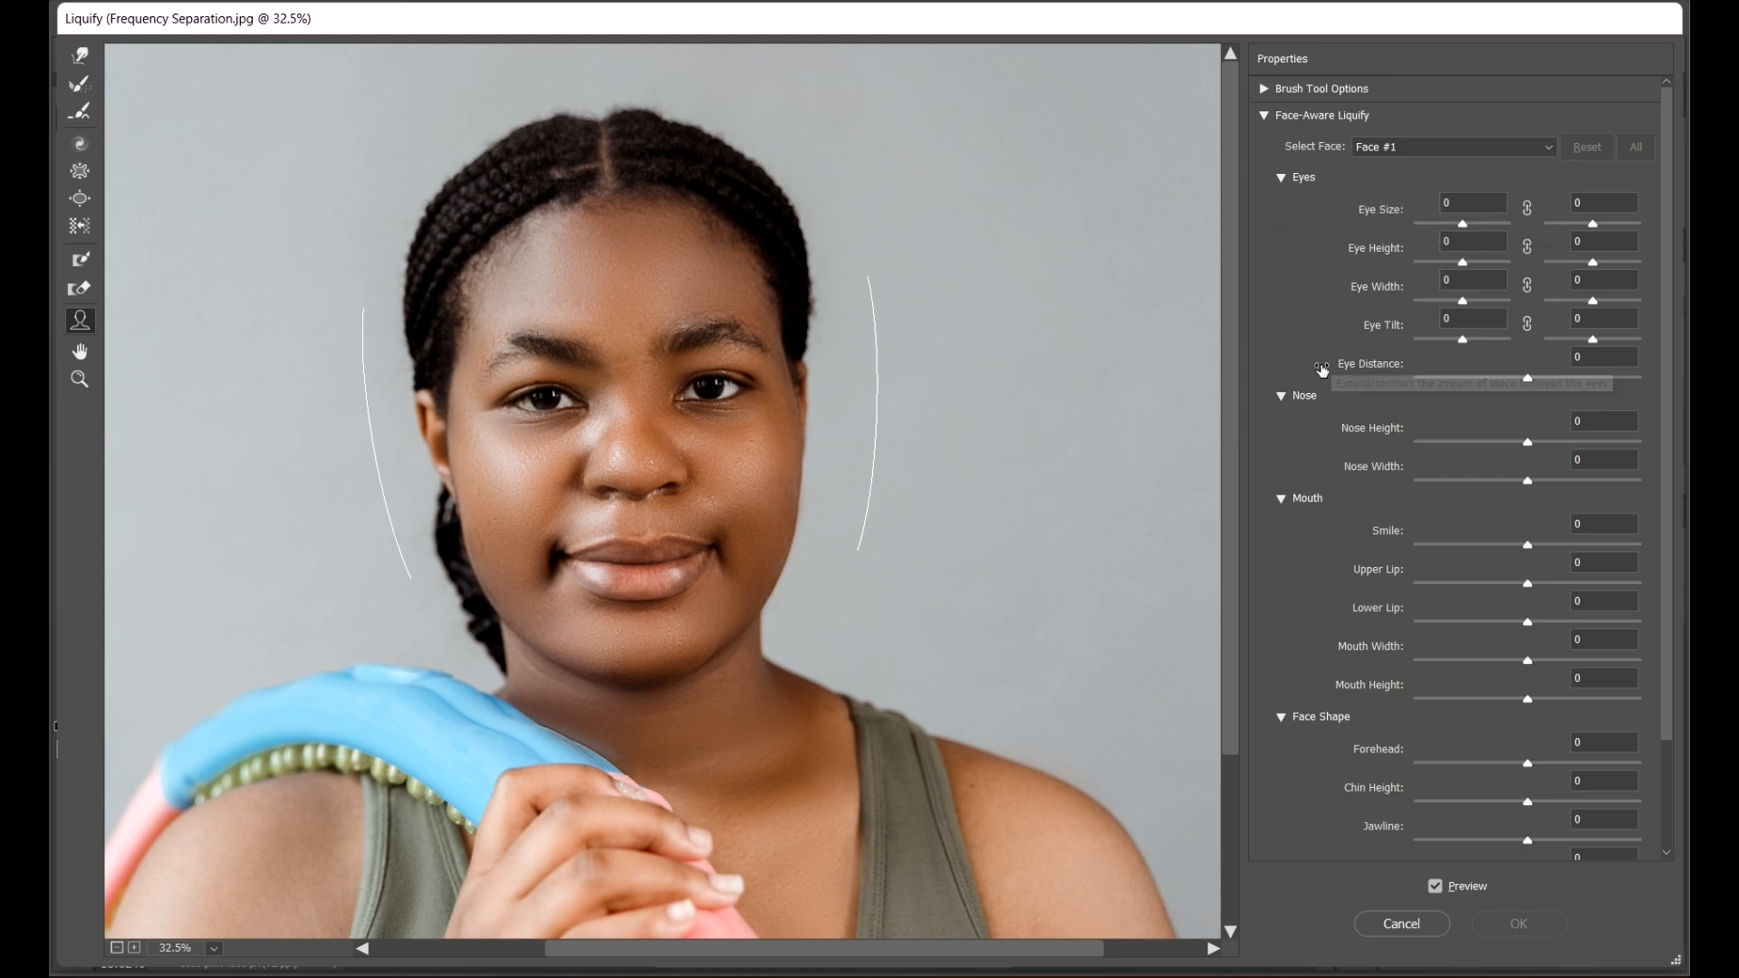
scroll(1323, 711, "down", 3)
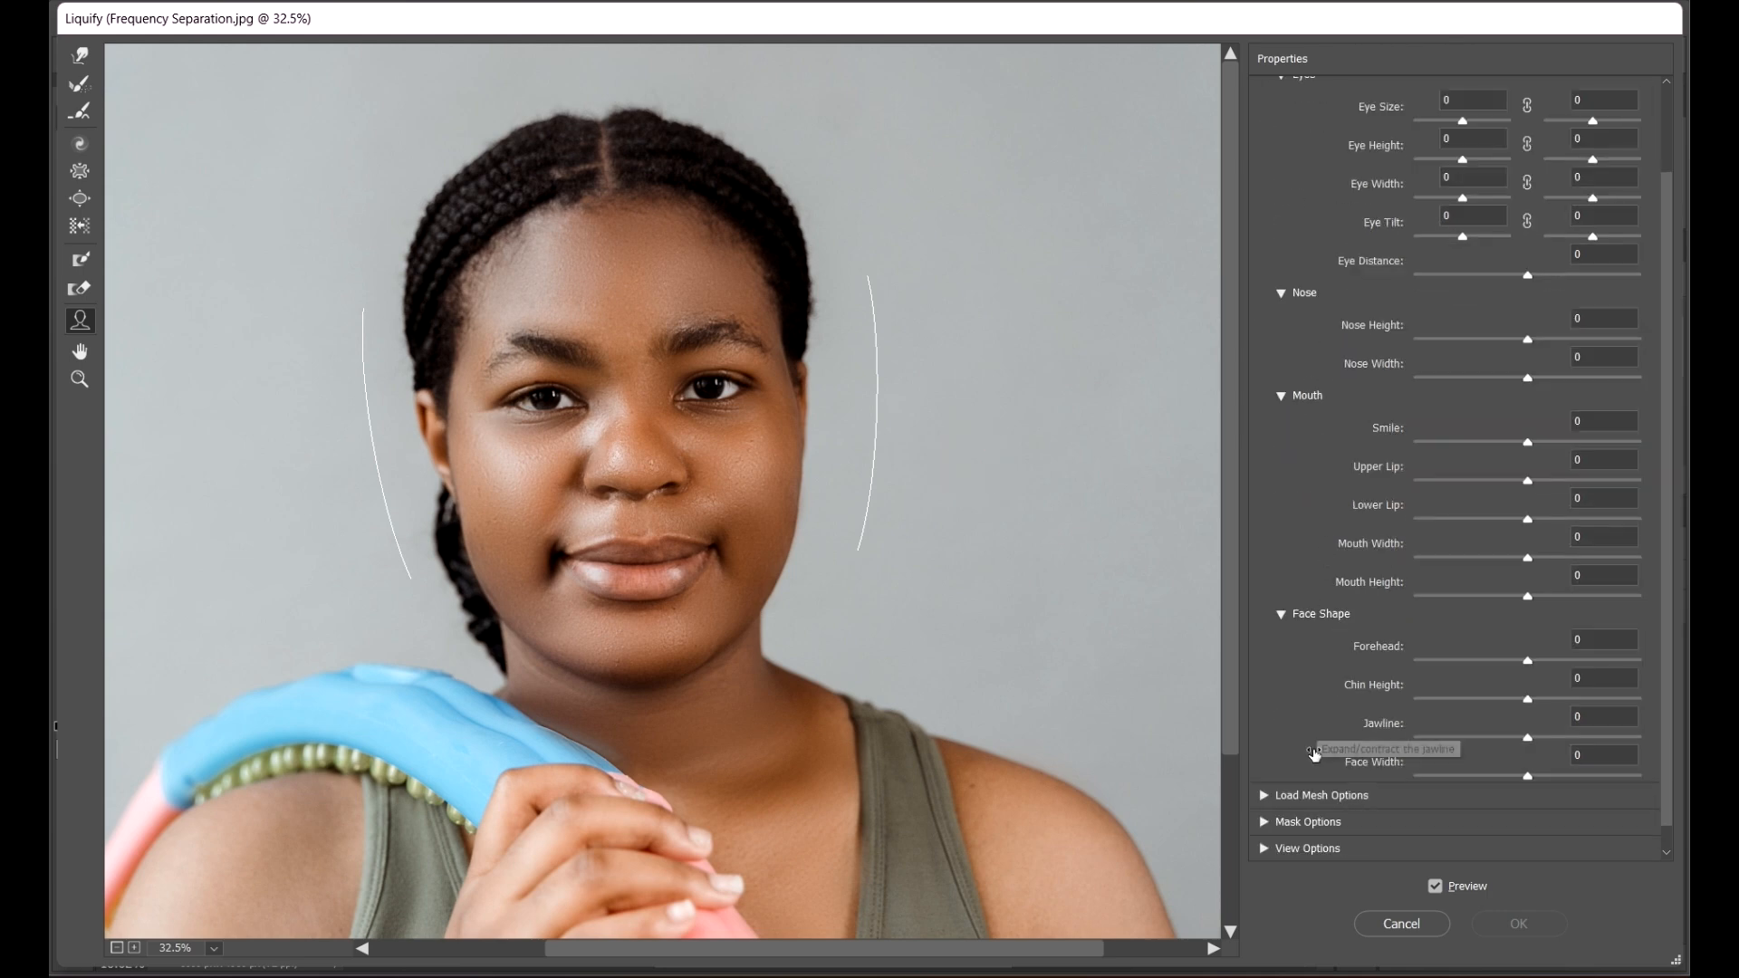
scroll(1325, 664, "up", 3)
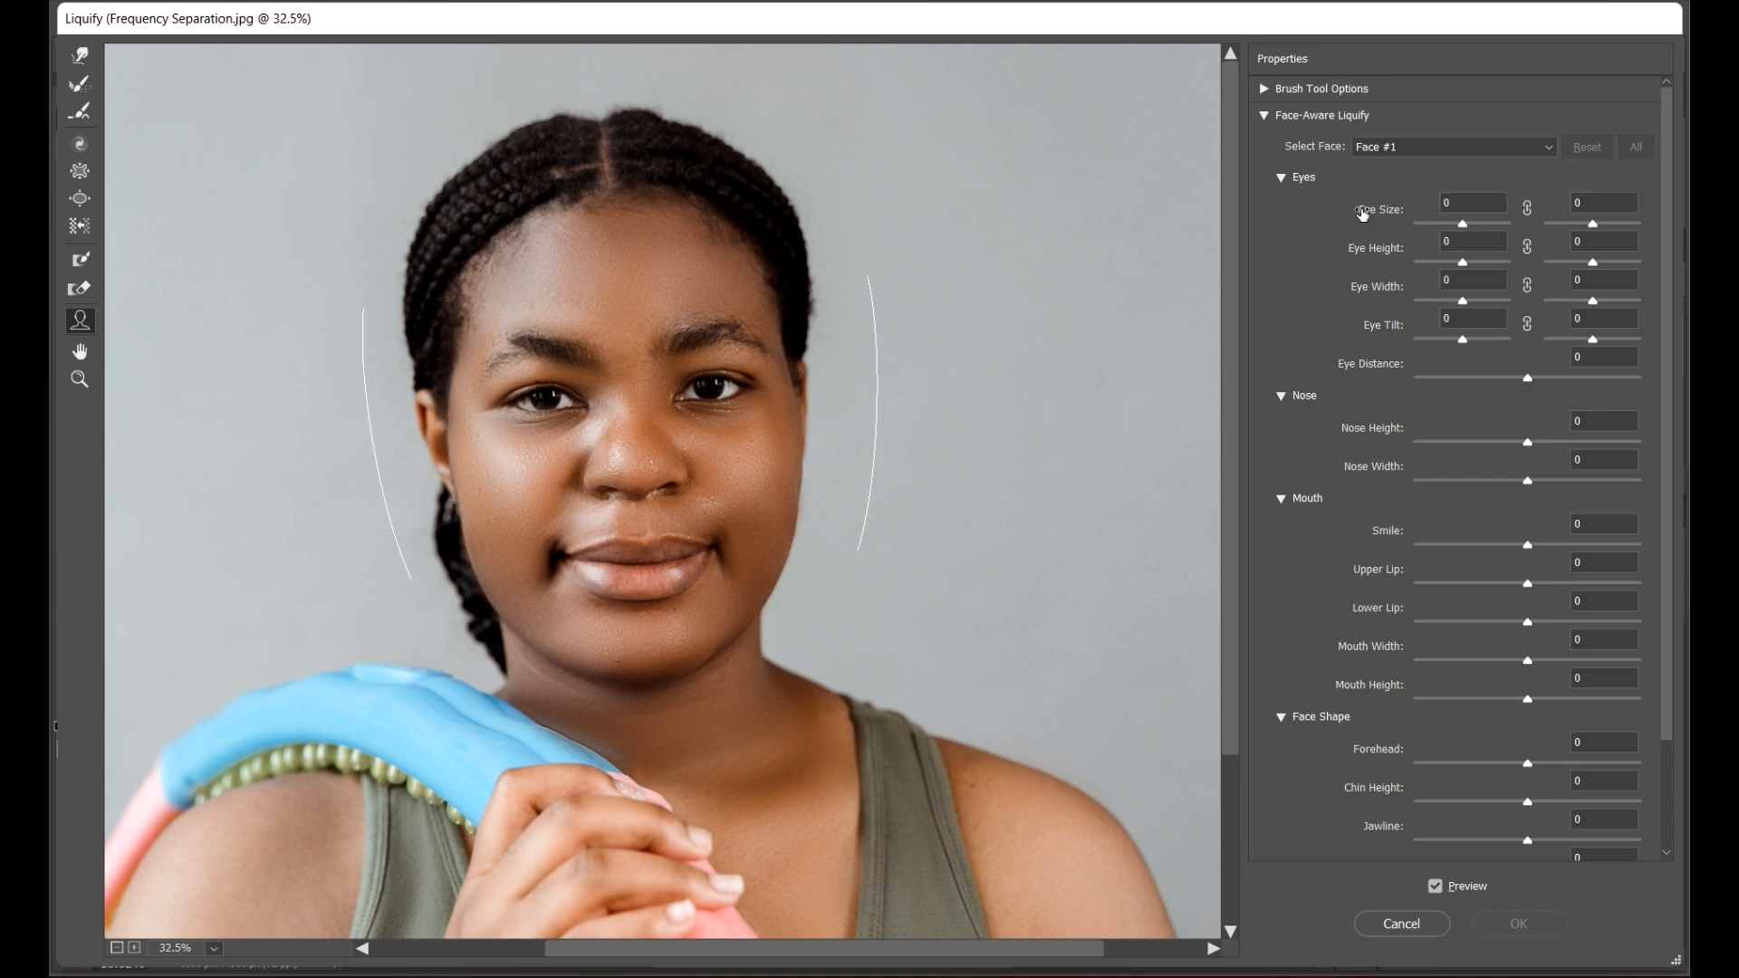
left_click_drag(1467, 223, 1513, 223)
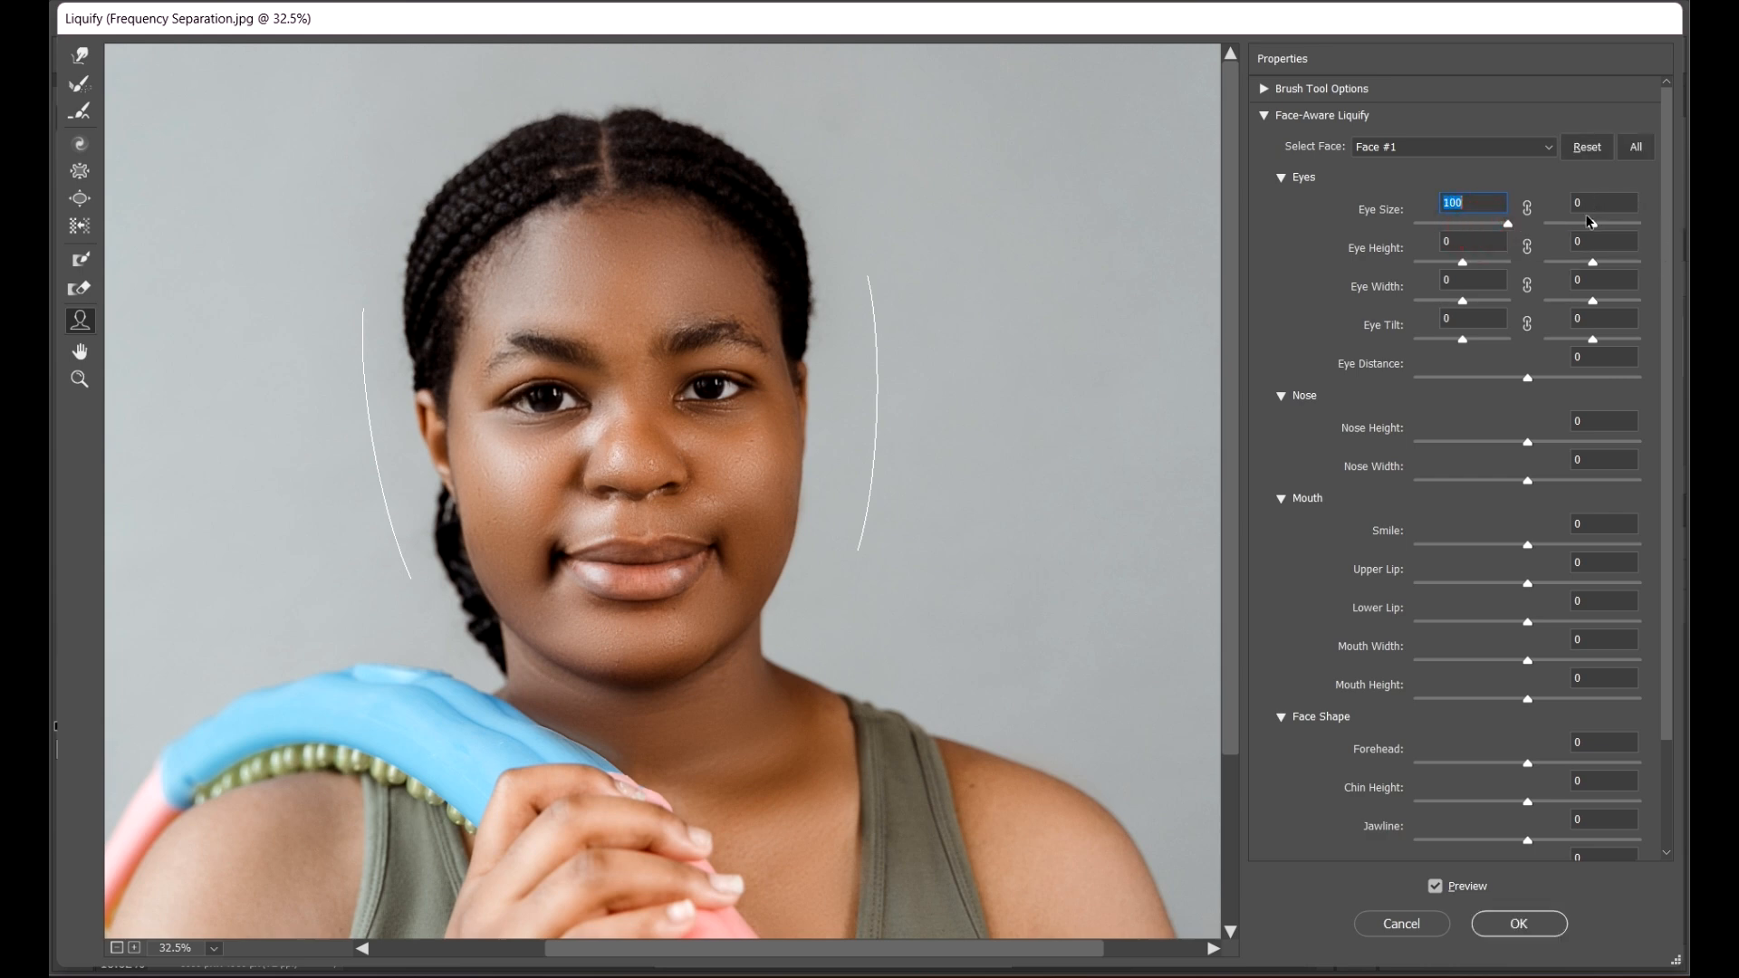
left_click_drag(1594, 224, 1688, 234)
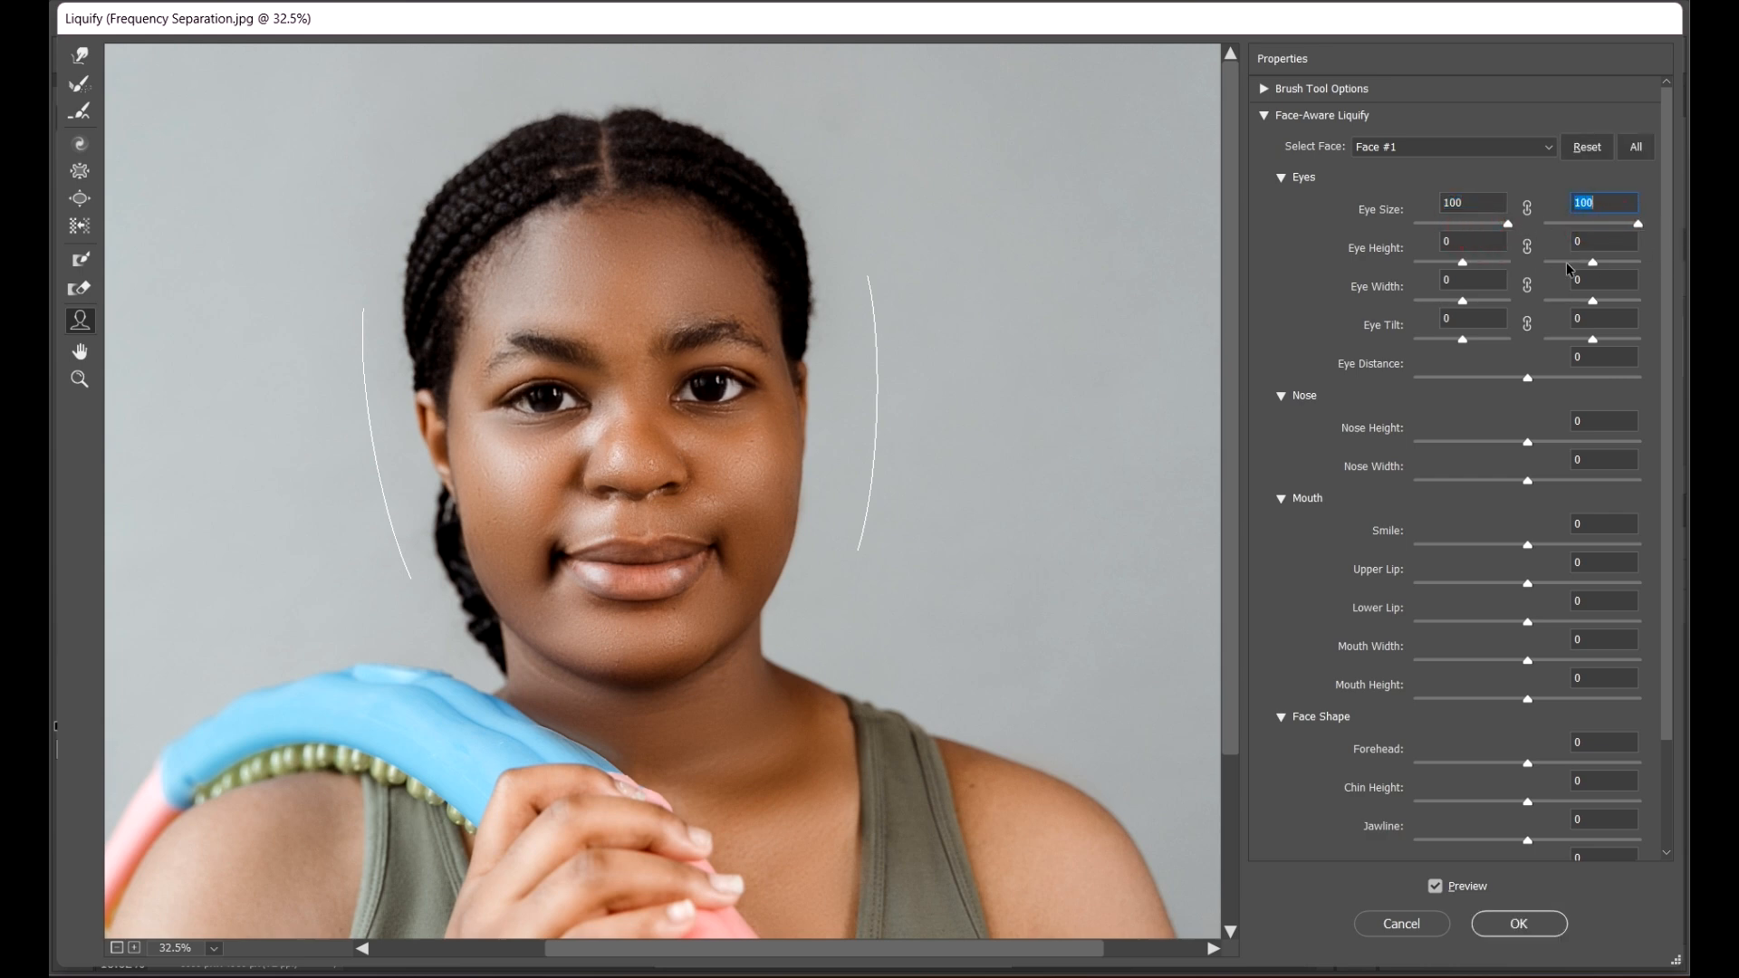
Step: Shrink both eyes to Eye Size -100 and compare the portrait with and without the preview
left_click_drag(1509, 224, 1395, 237)
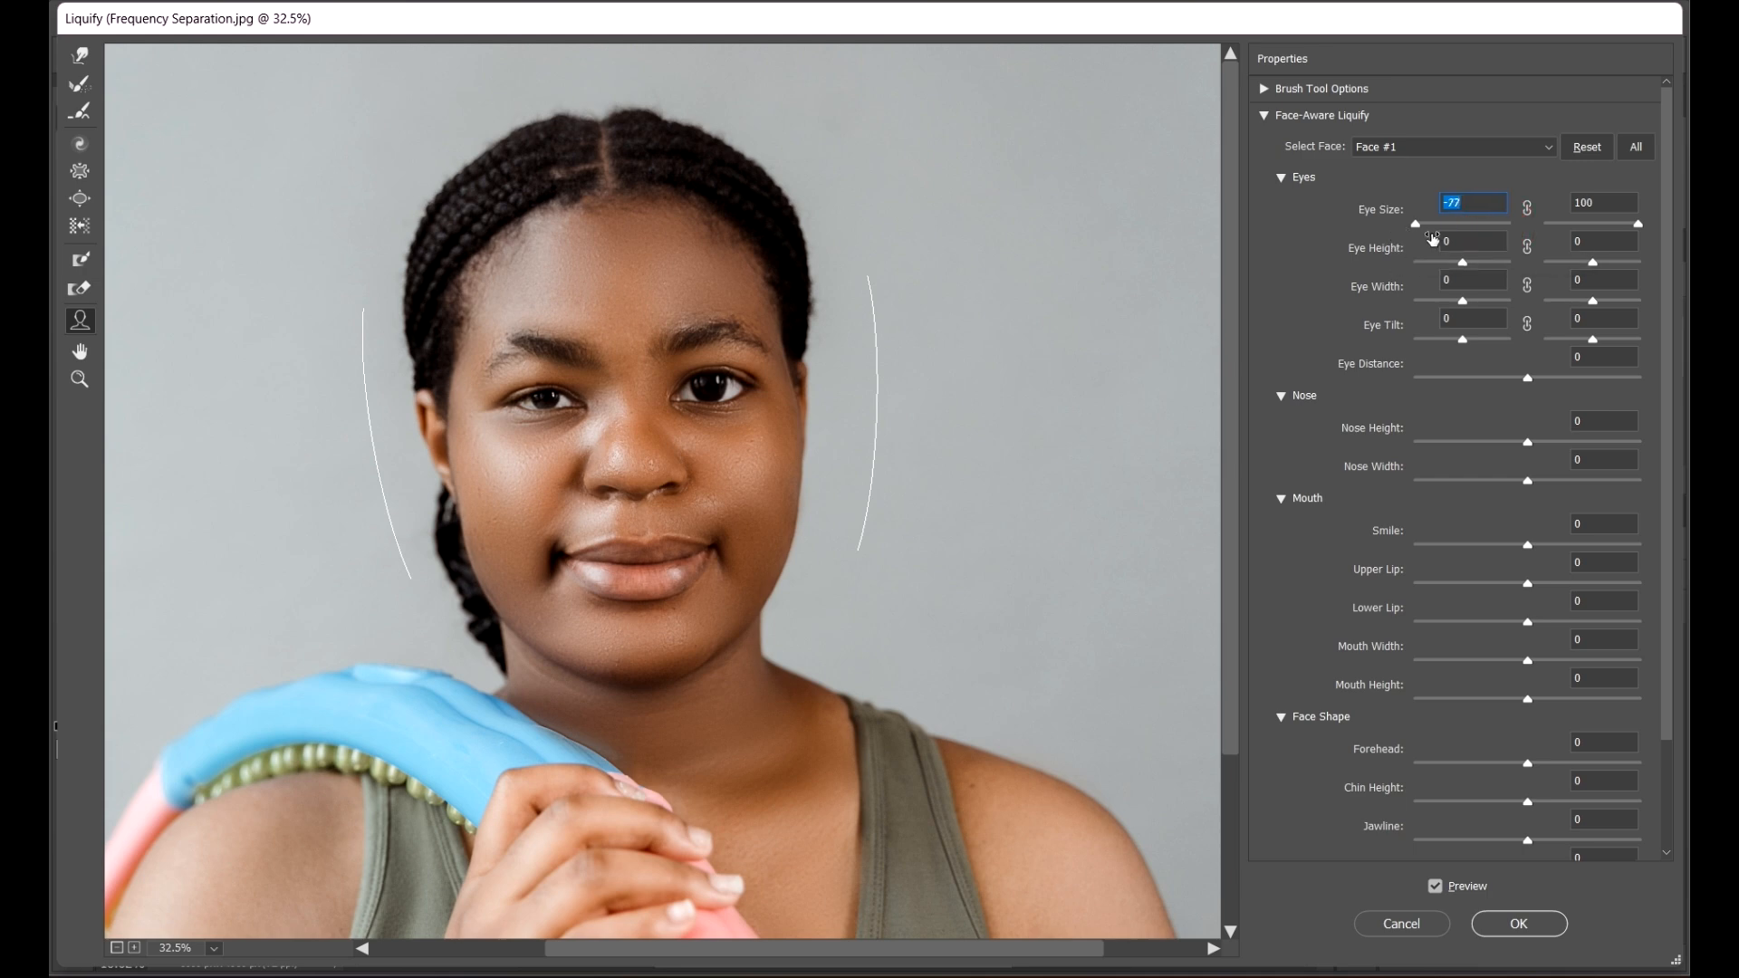
left_click(1608, 240)
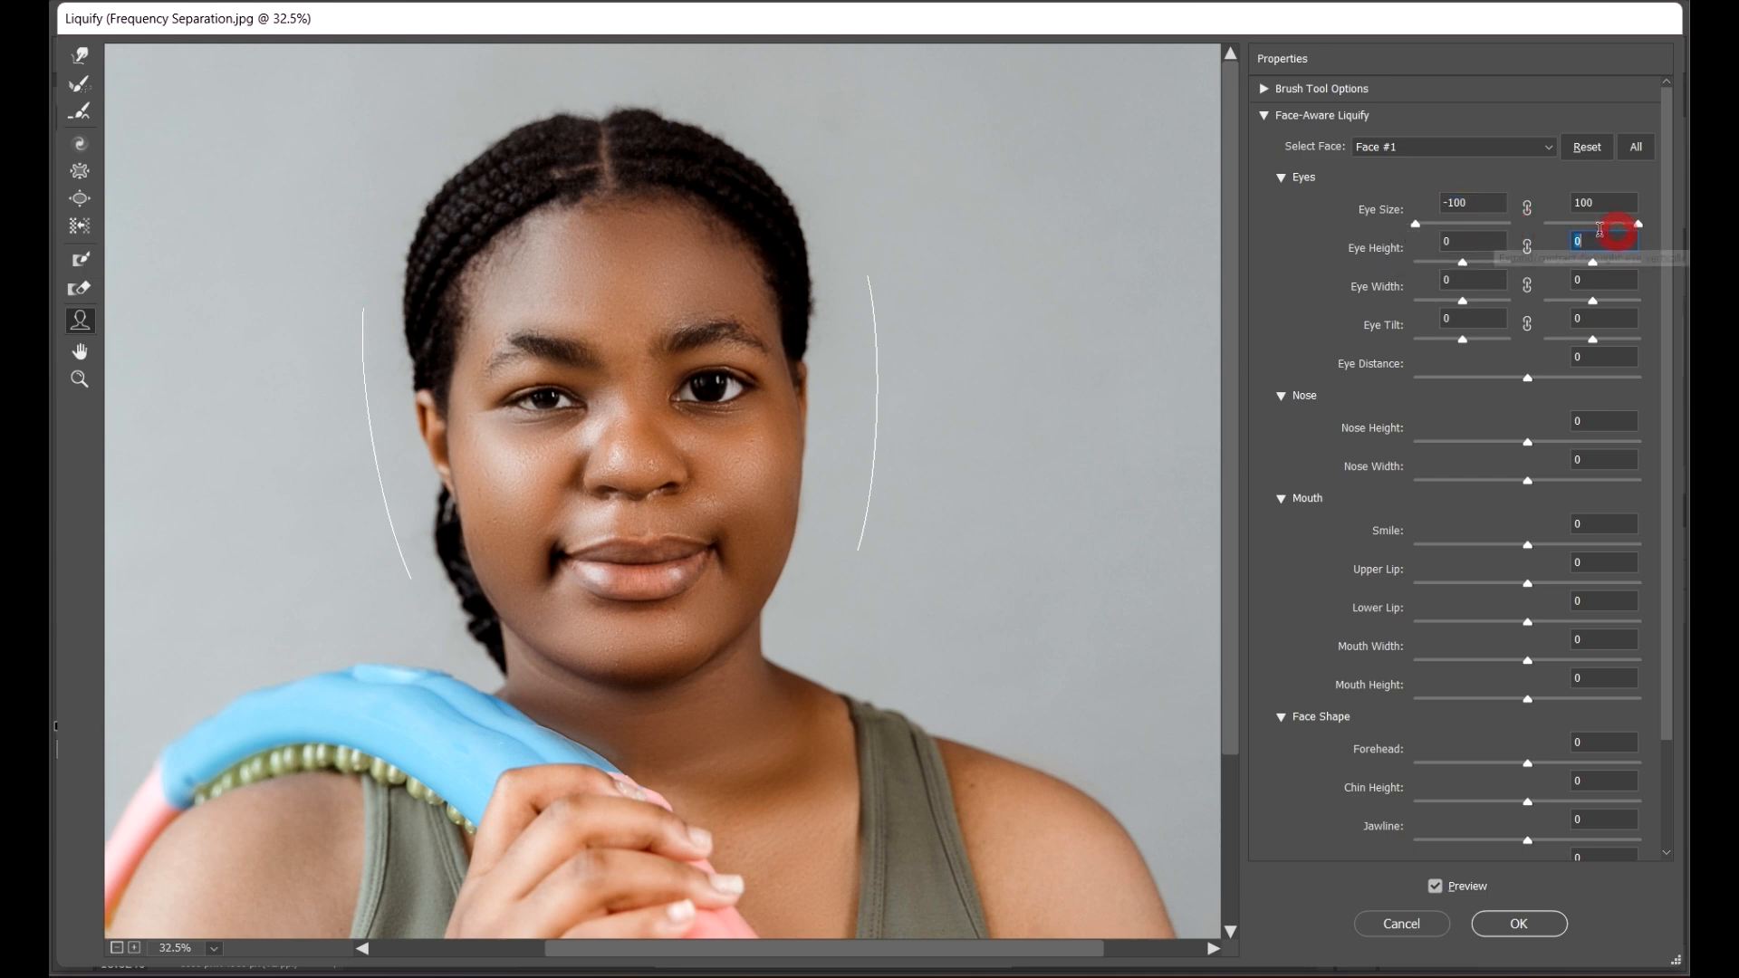
left_click_drag(1638, 224, 1506, 226)
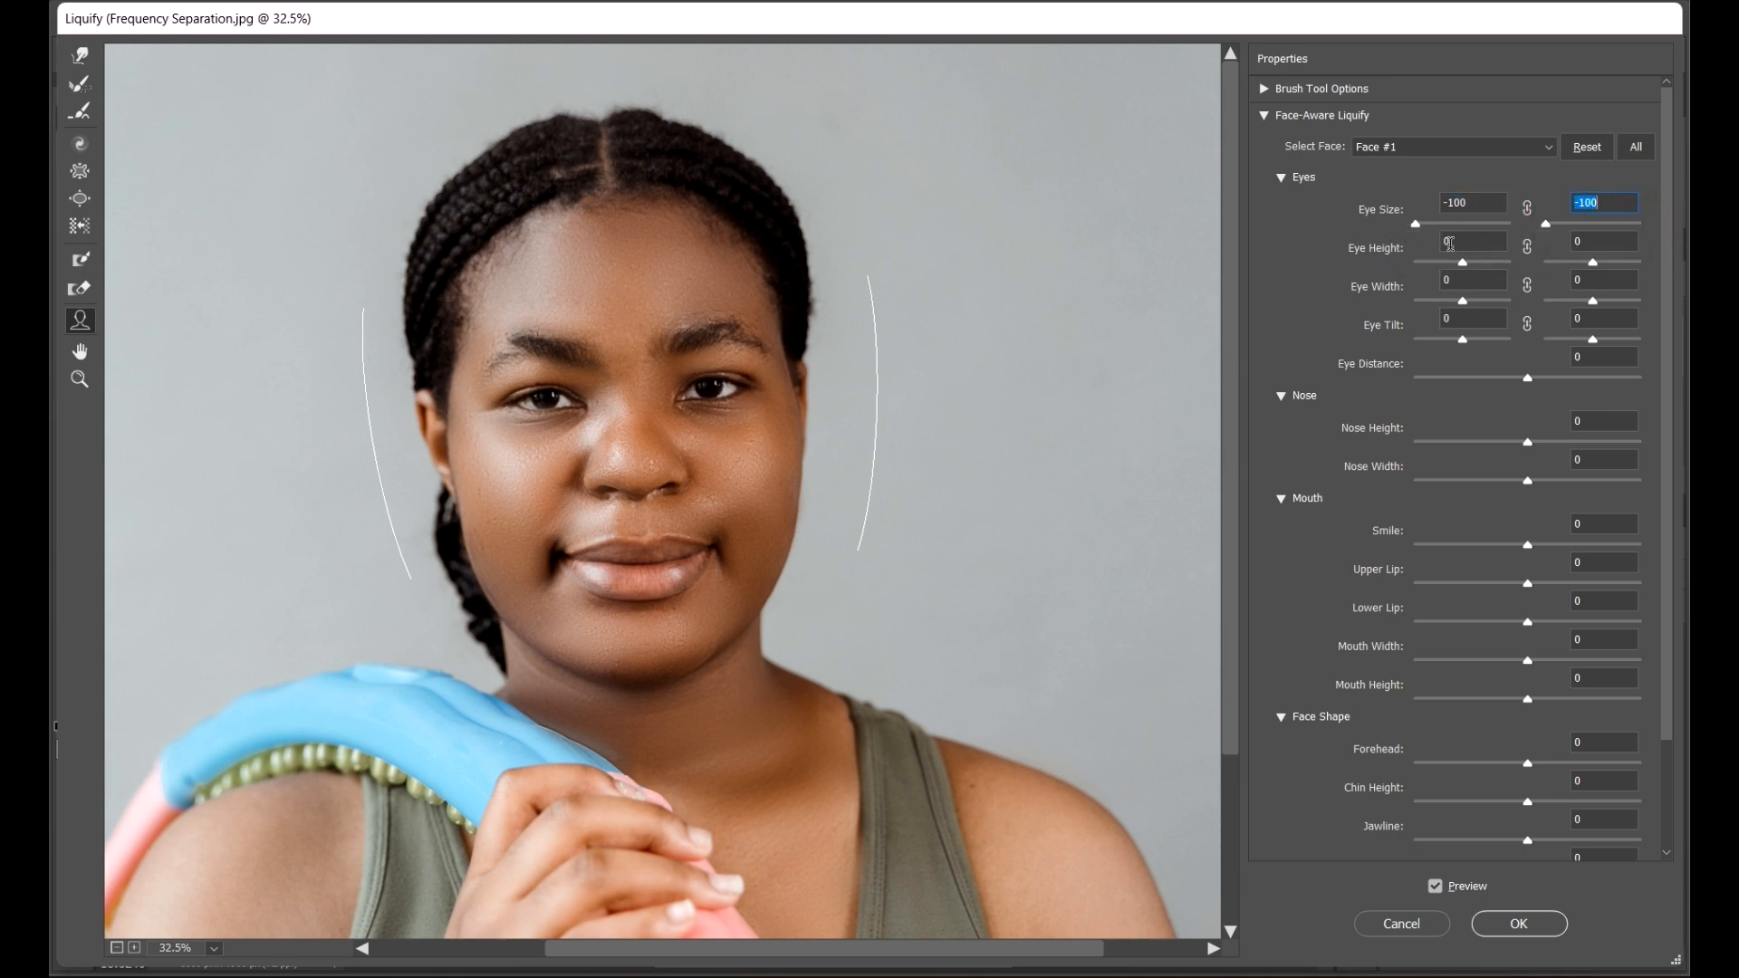
left_click(1436, 887)
left_click(1435, 890)
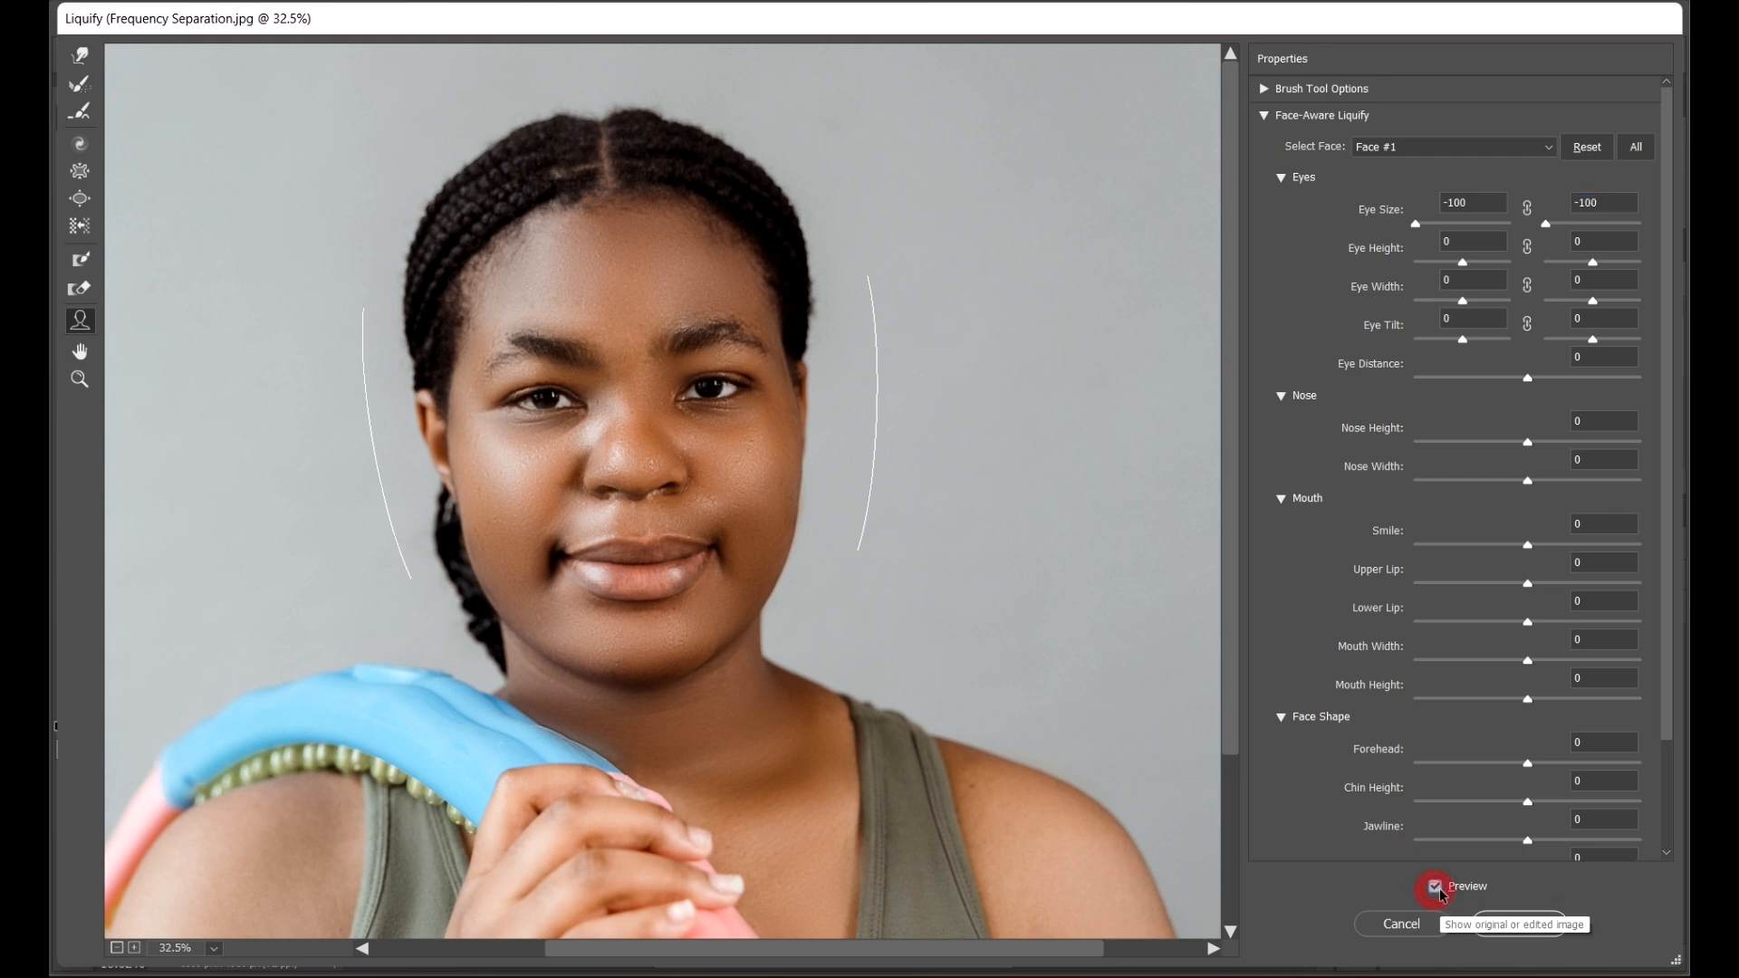
Step: Set Eye Height to -100 for both eyes, and Eye Width to 0 for the left eye and -100 for the right eye
left_click_drag(1466, 264, 1349, 300)
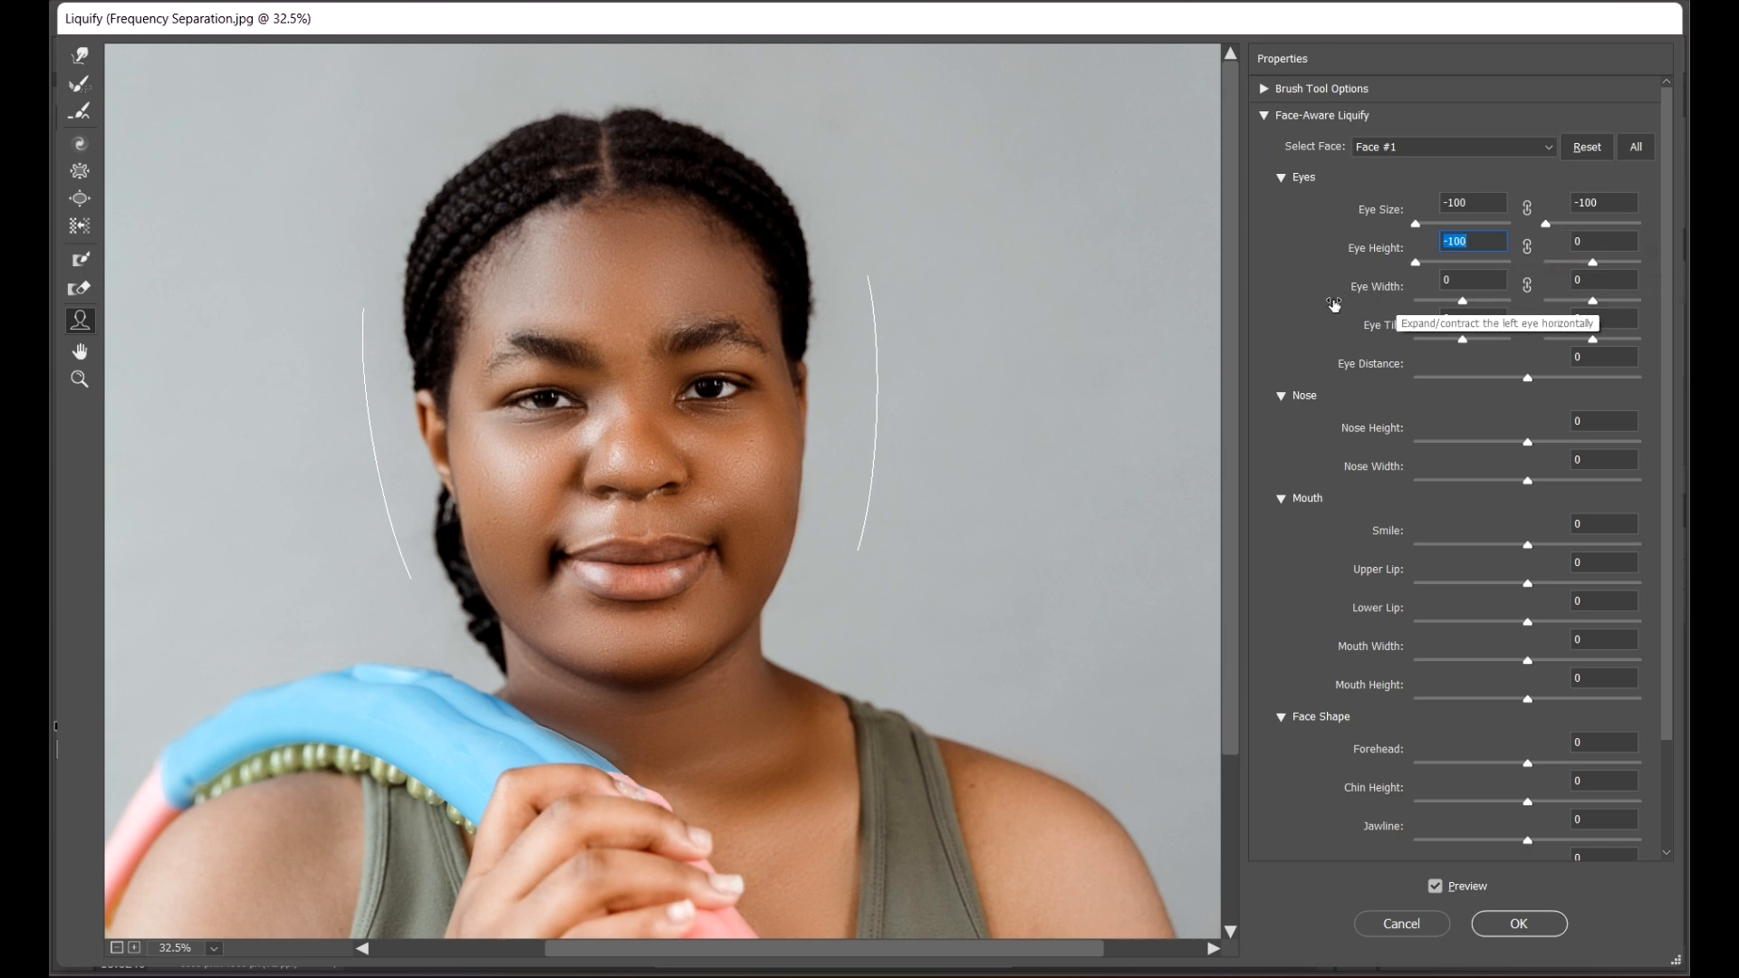
left_click(1594, 262)
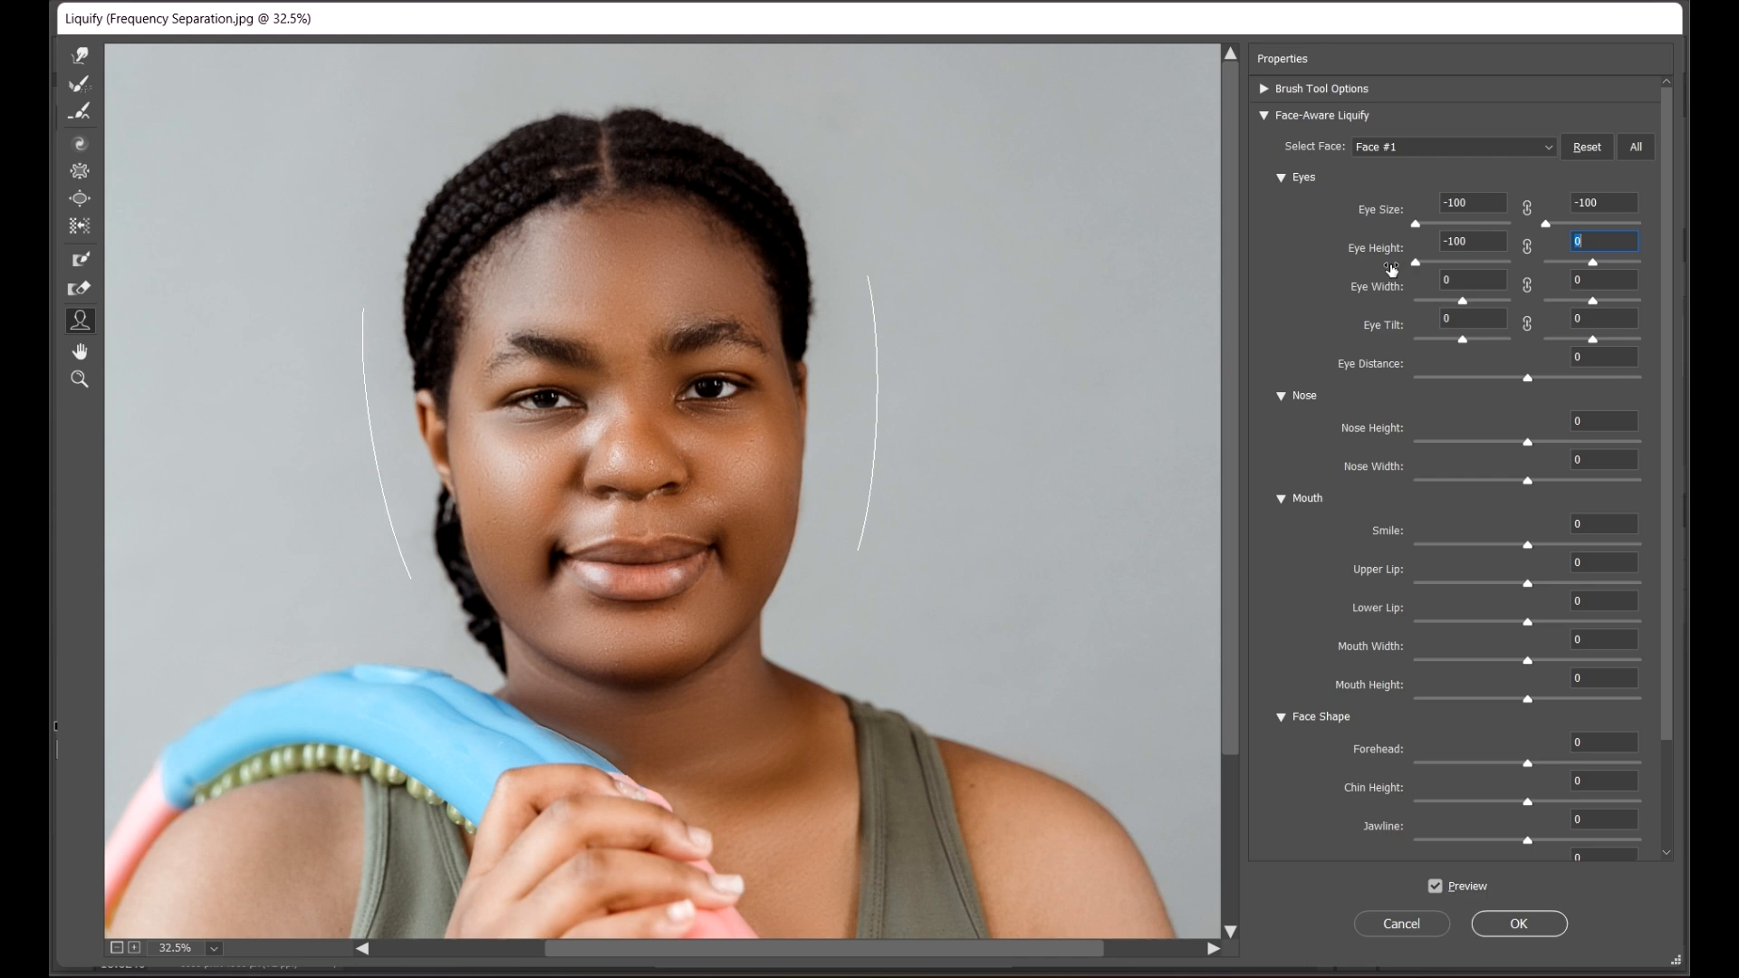
left_click_drag(1391, 270, 1508, 301)
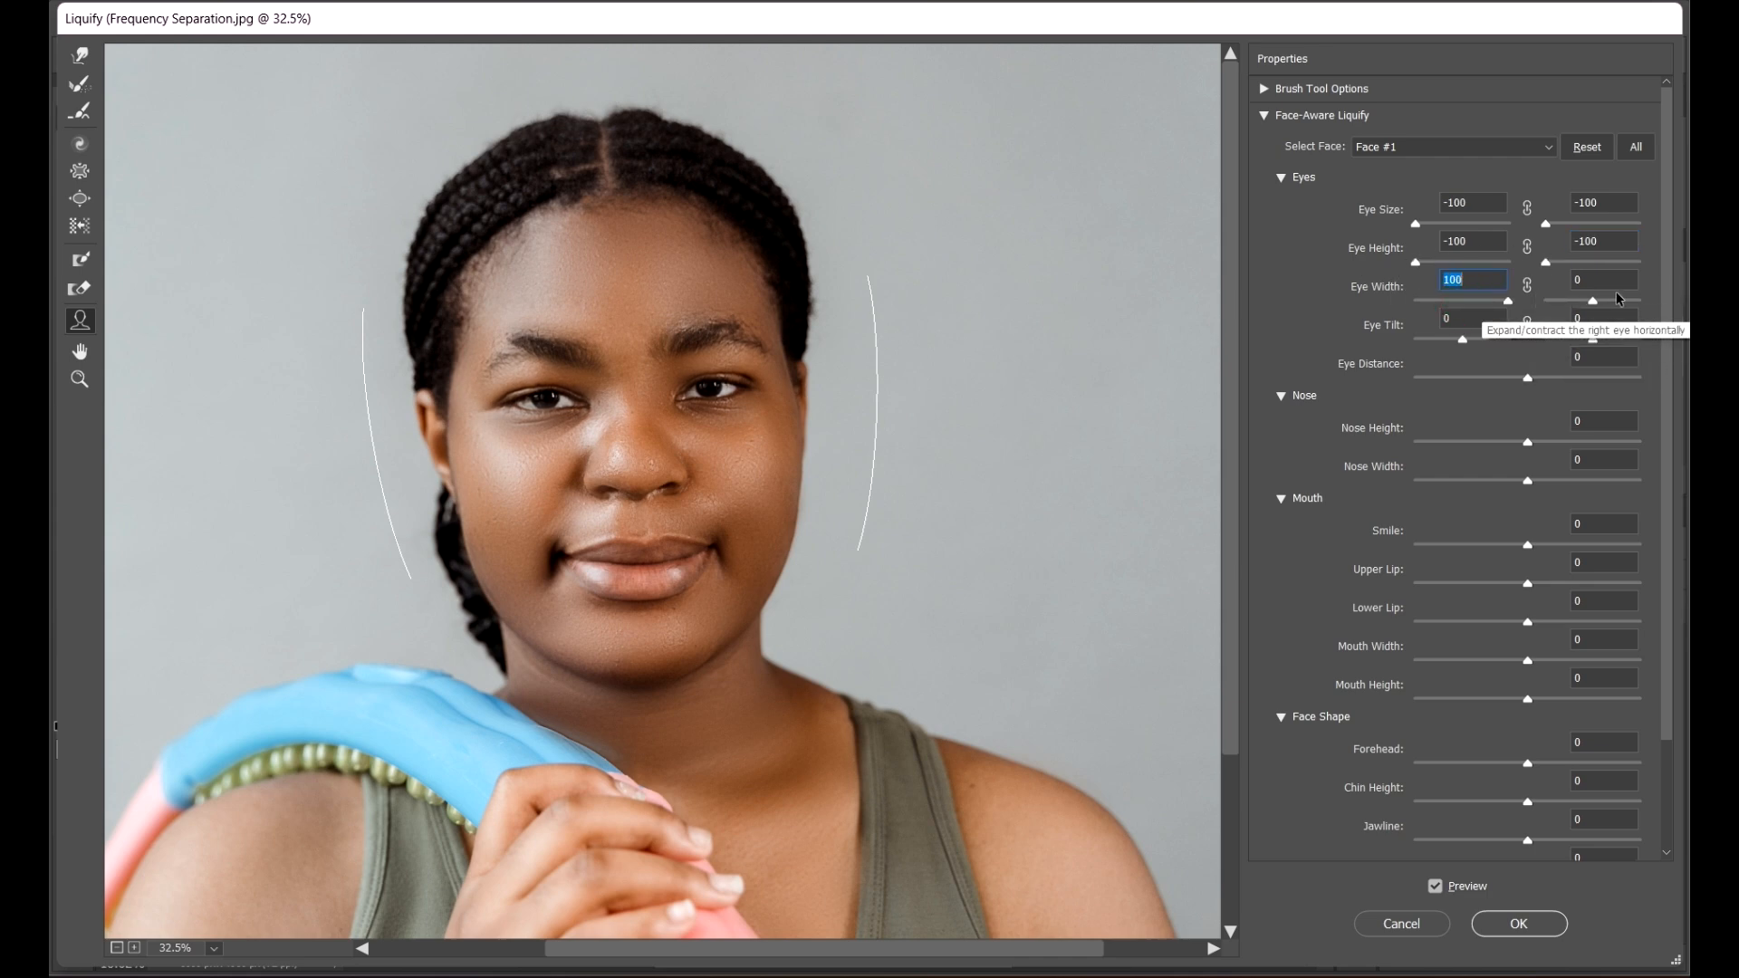
left_click_drag(1386, 291, 1301, 295)
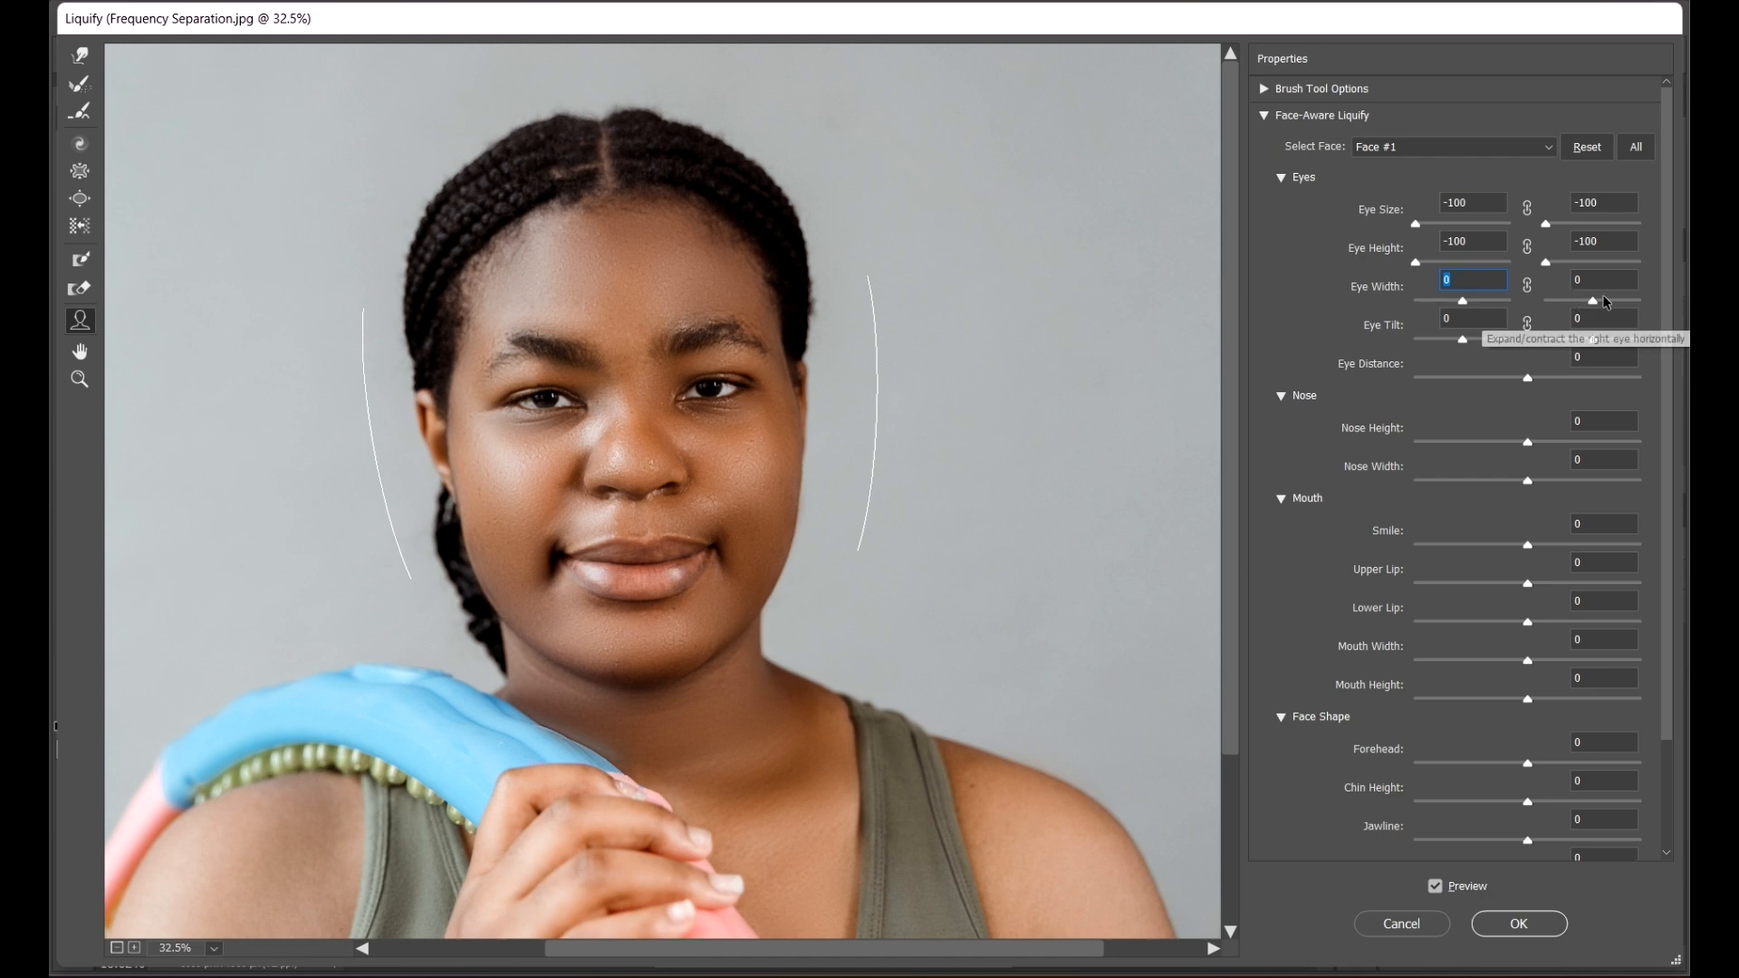
left_click_drag(1604, 302, 1545, 302)
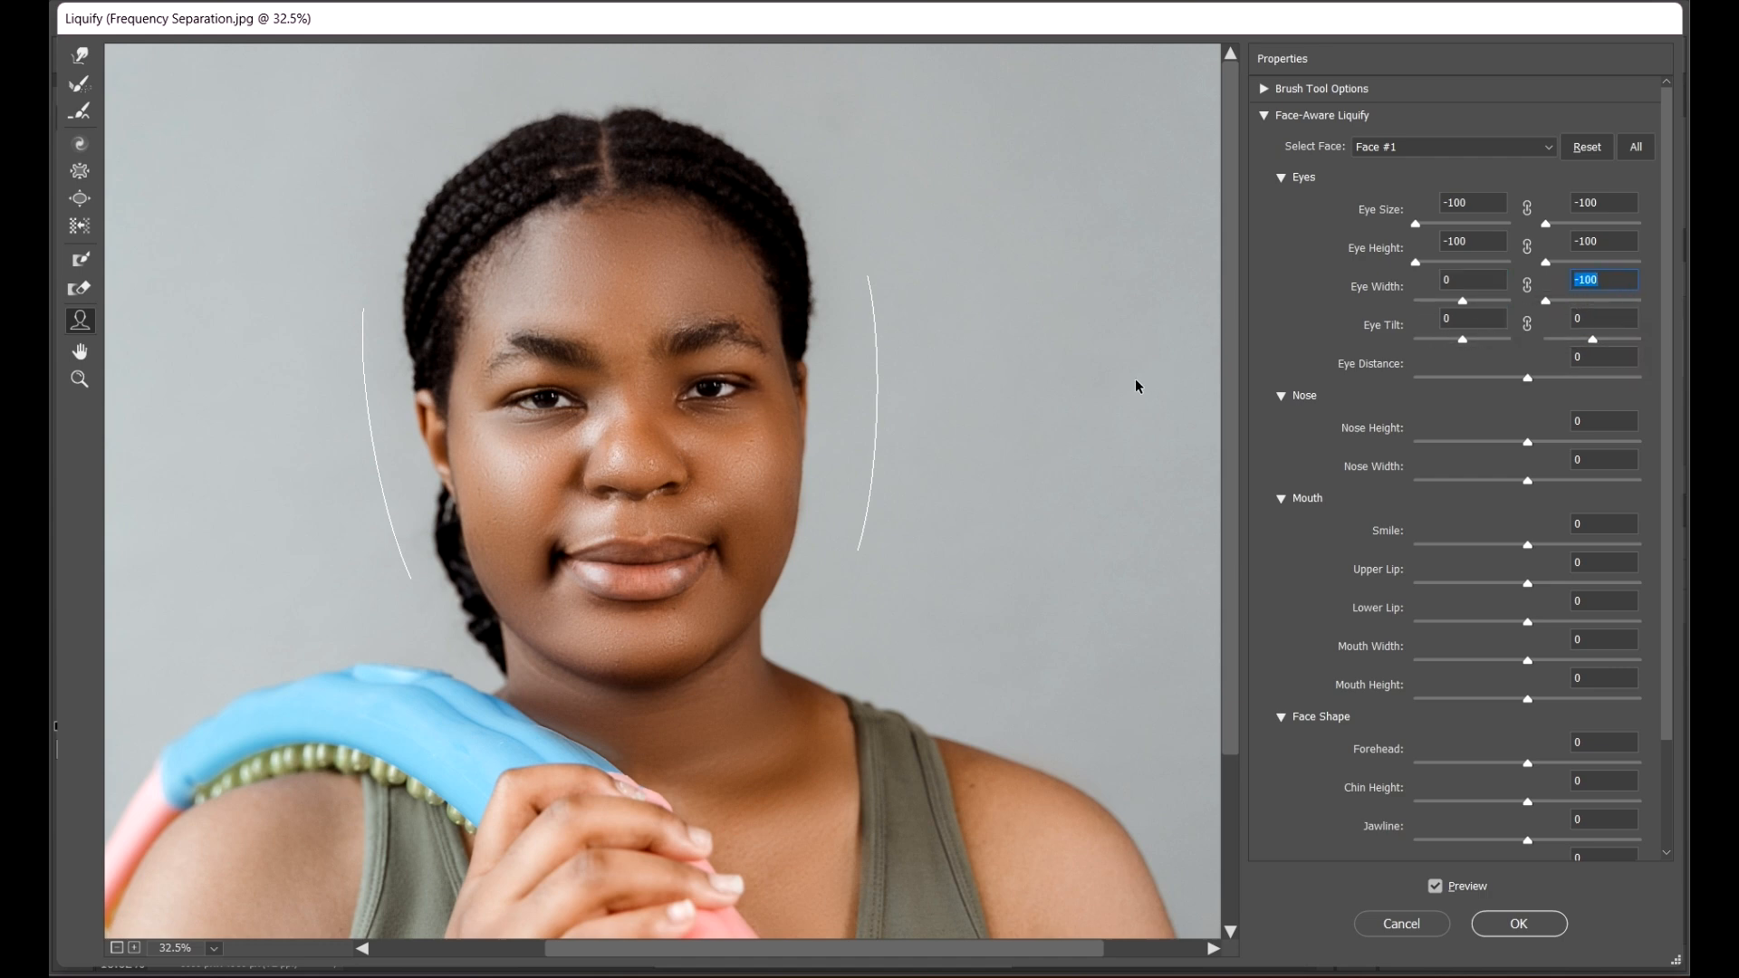
Step: Set Eye Tilt to 100 for both the left and right eye
scroll(698, 385, "down", 3)
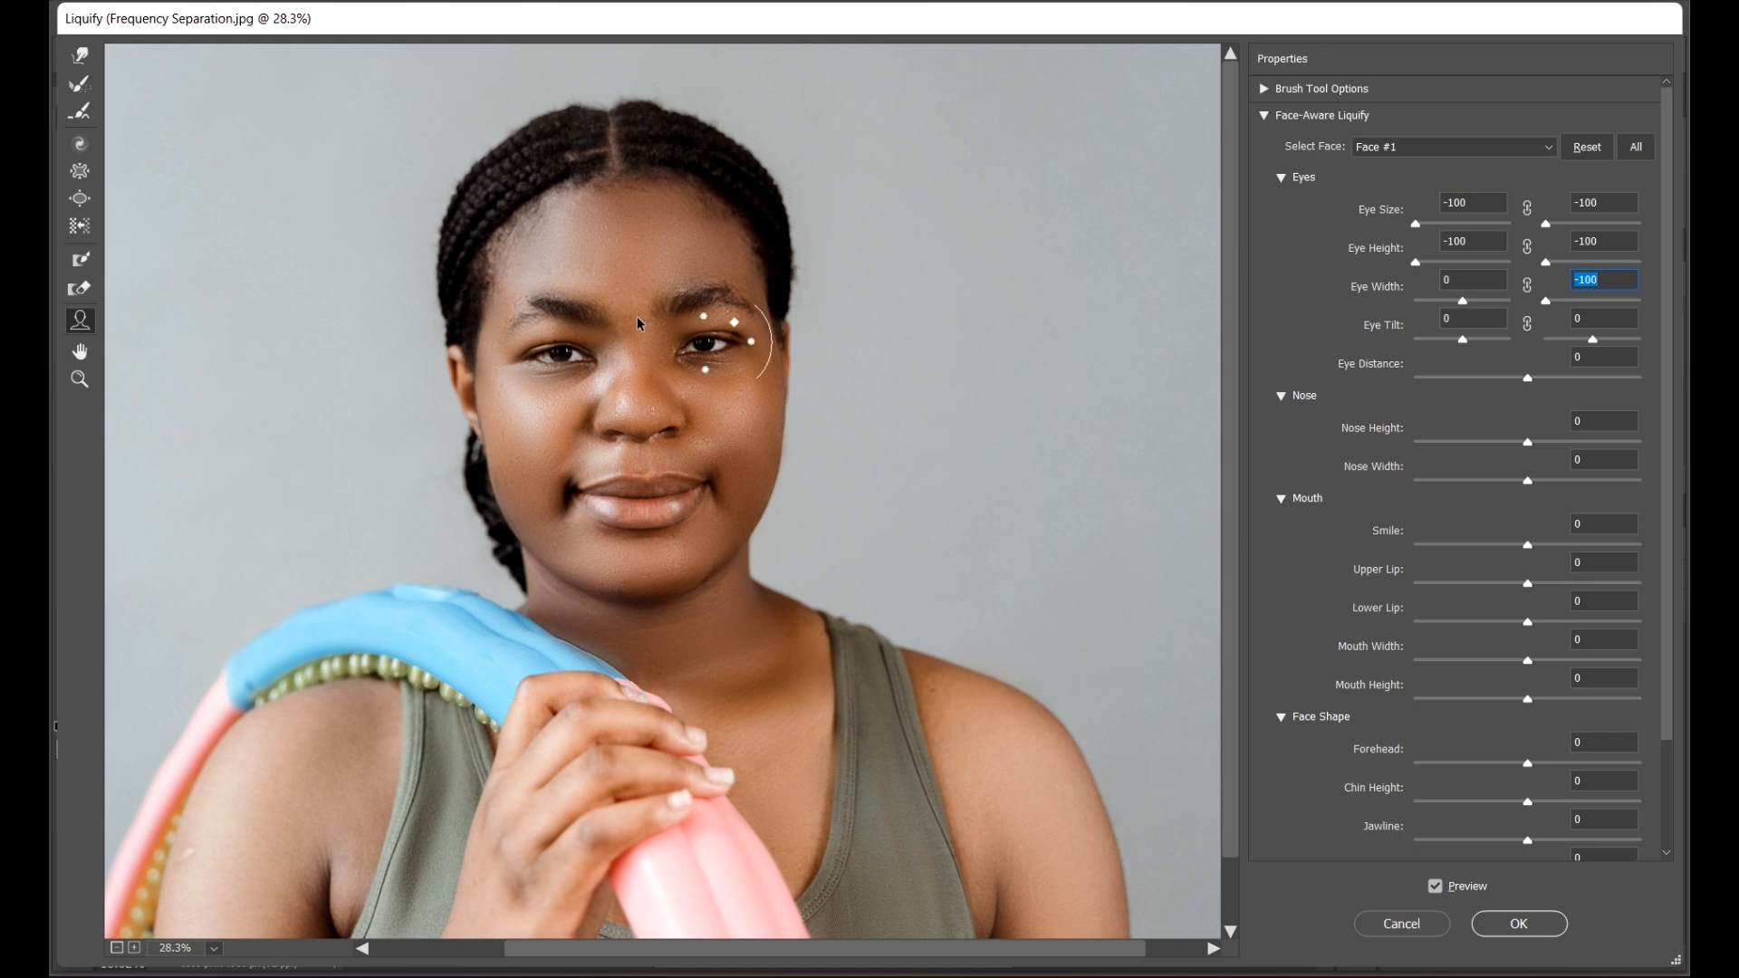
scroll(960, 367, "up", 1)
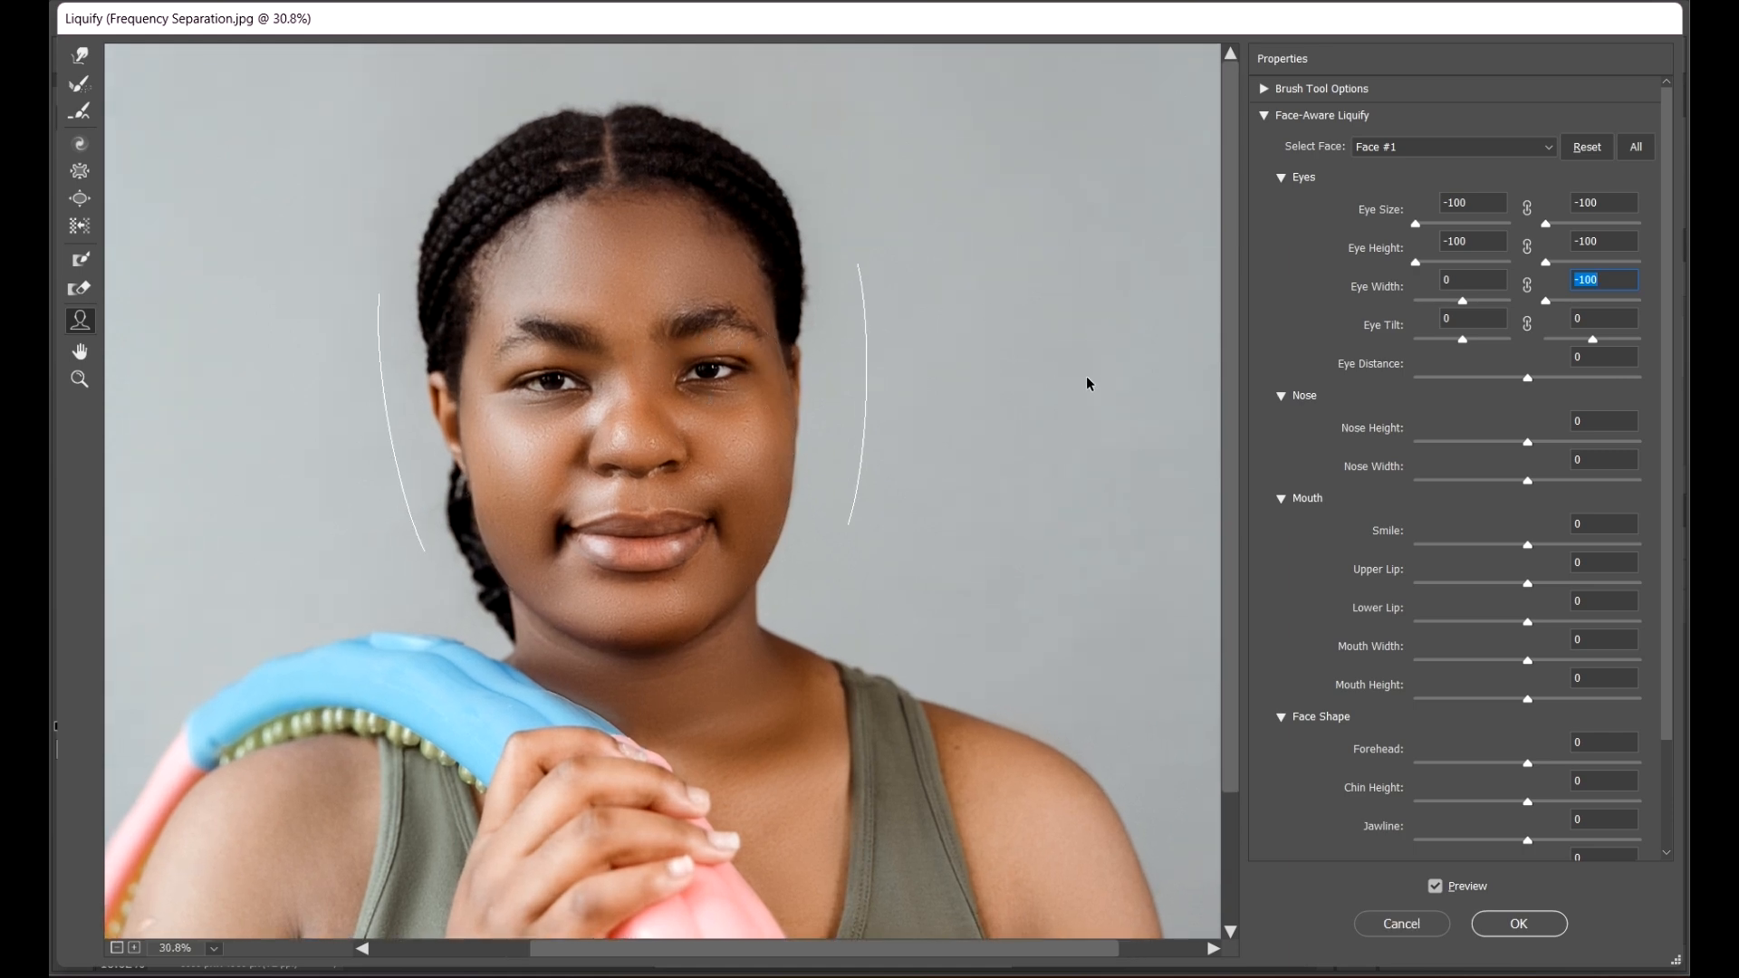
left_click_drag(1462, 340, 1539, 335)
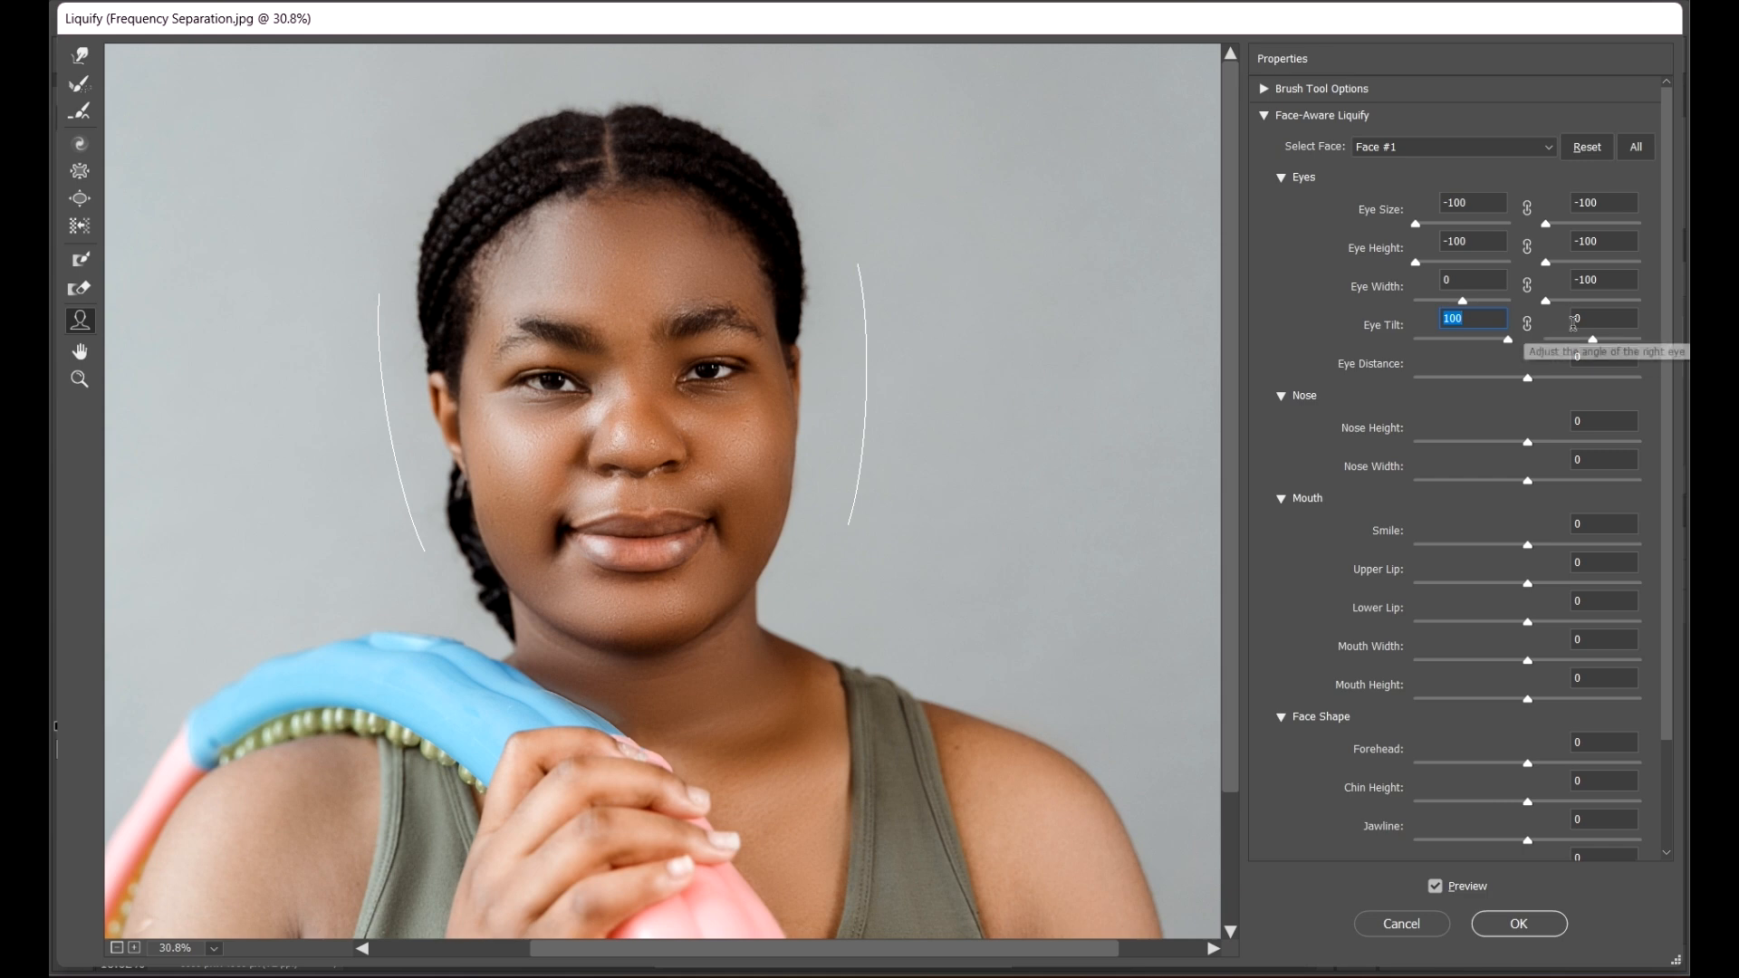
type("240")
key("Return")
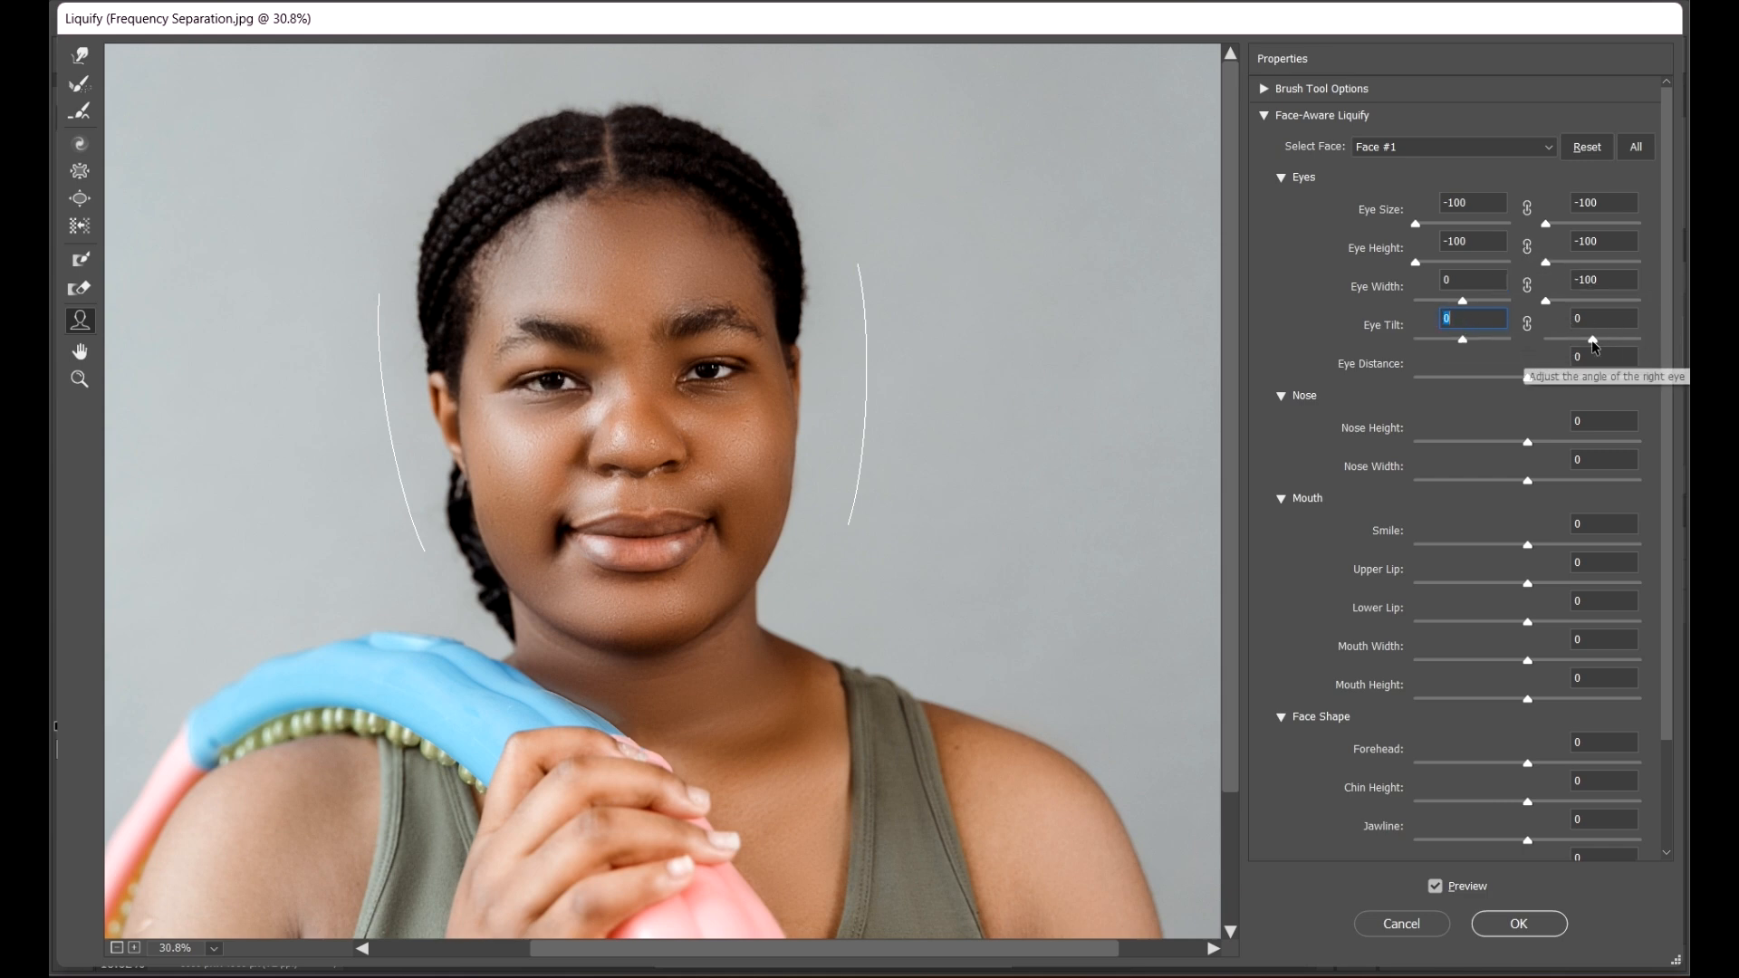
left_click_drag(1592, 340, 1645, 341)
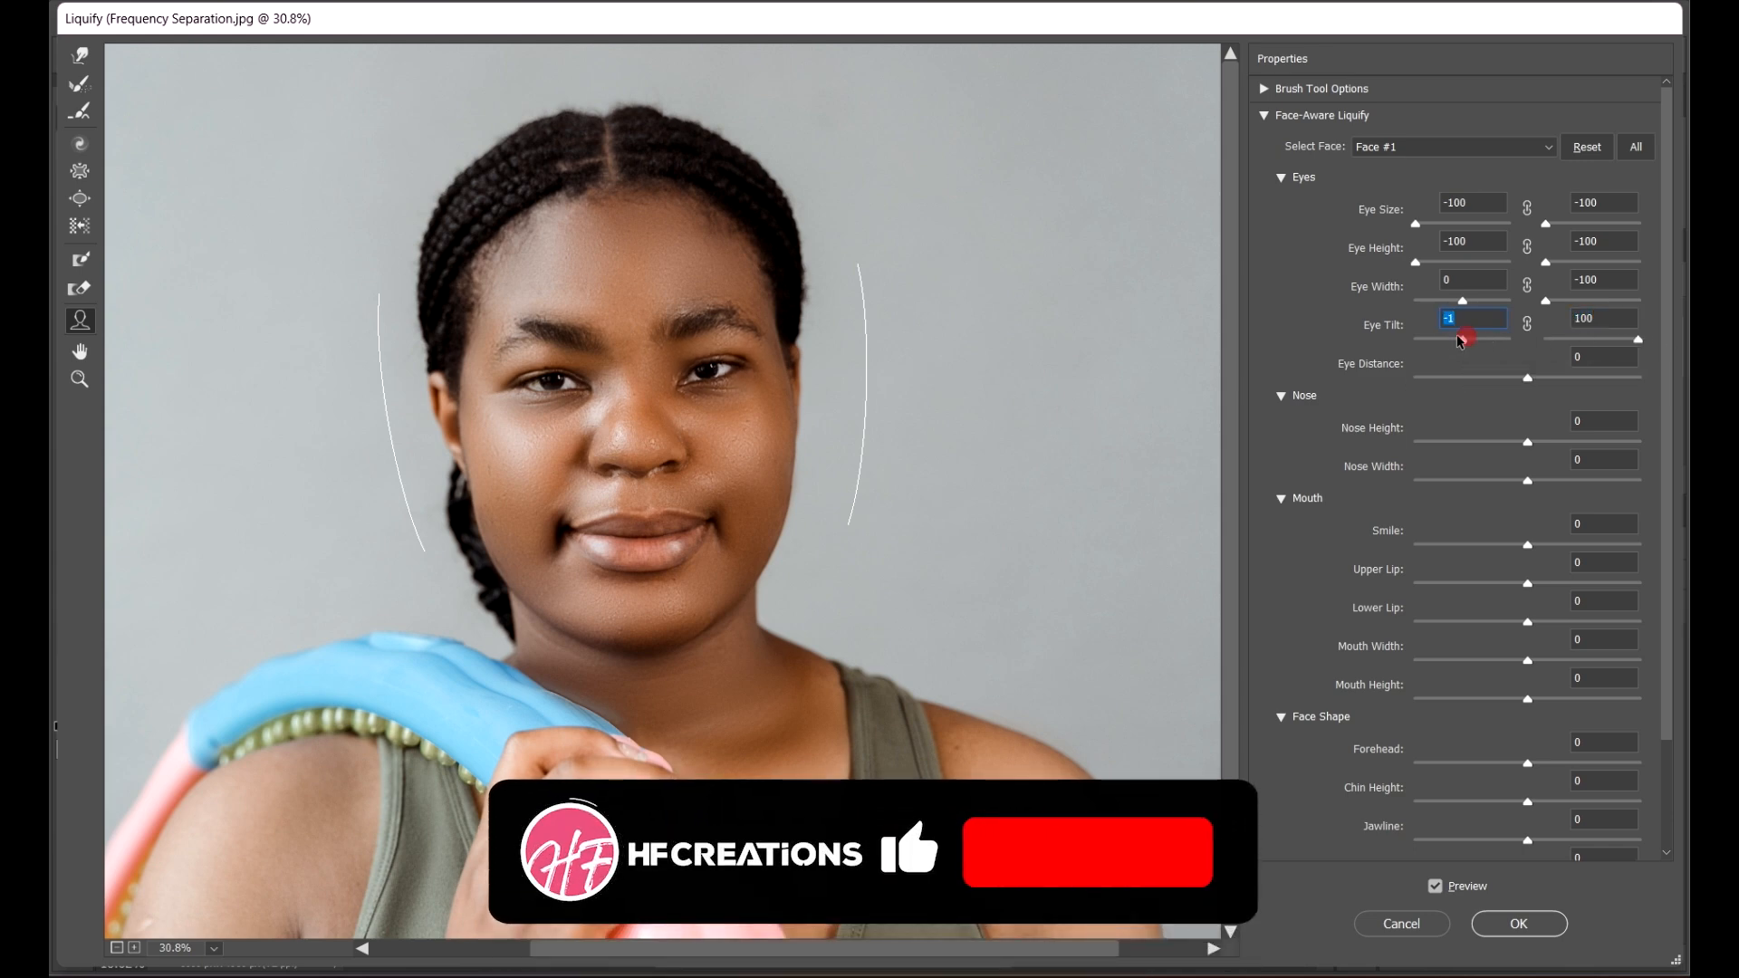
left_click_drag(1465, 339, 1511, 340)
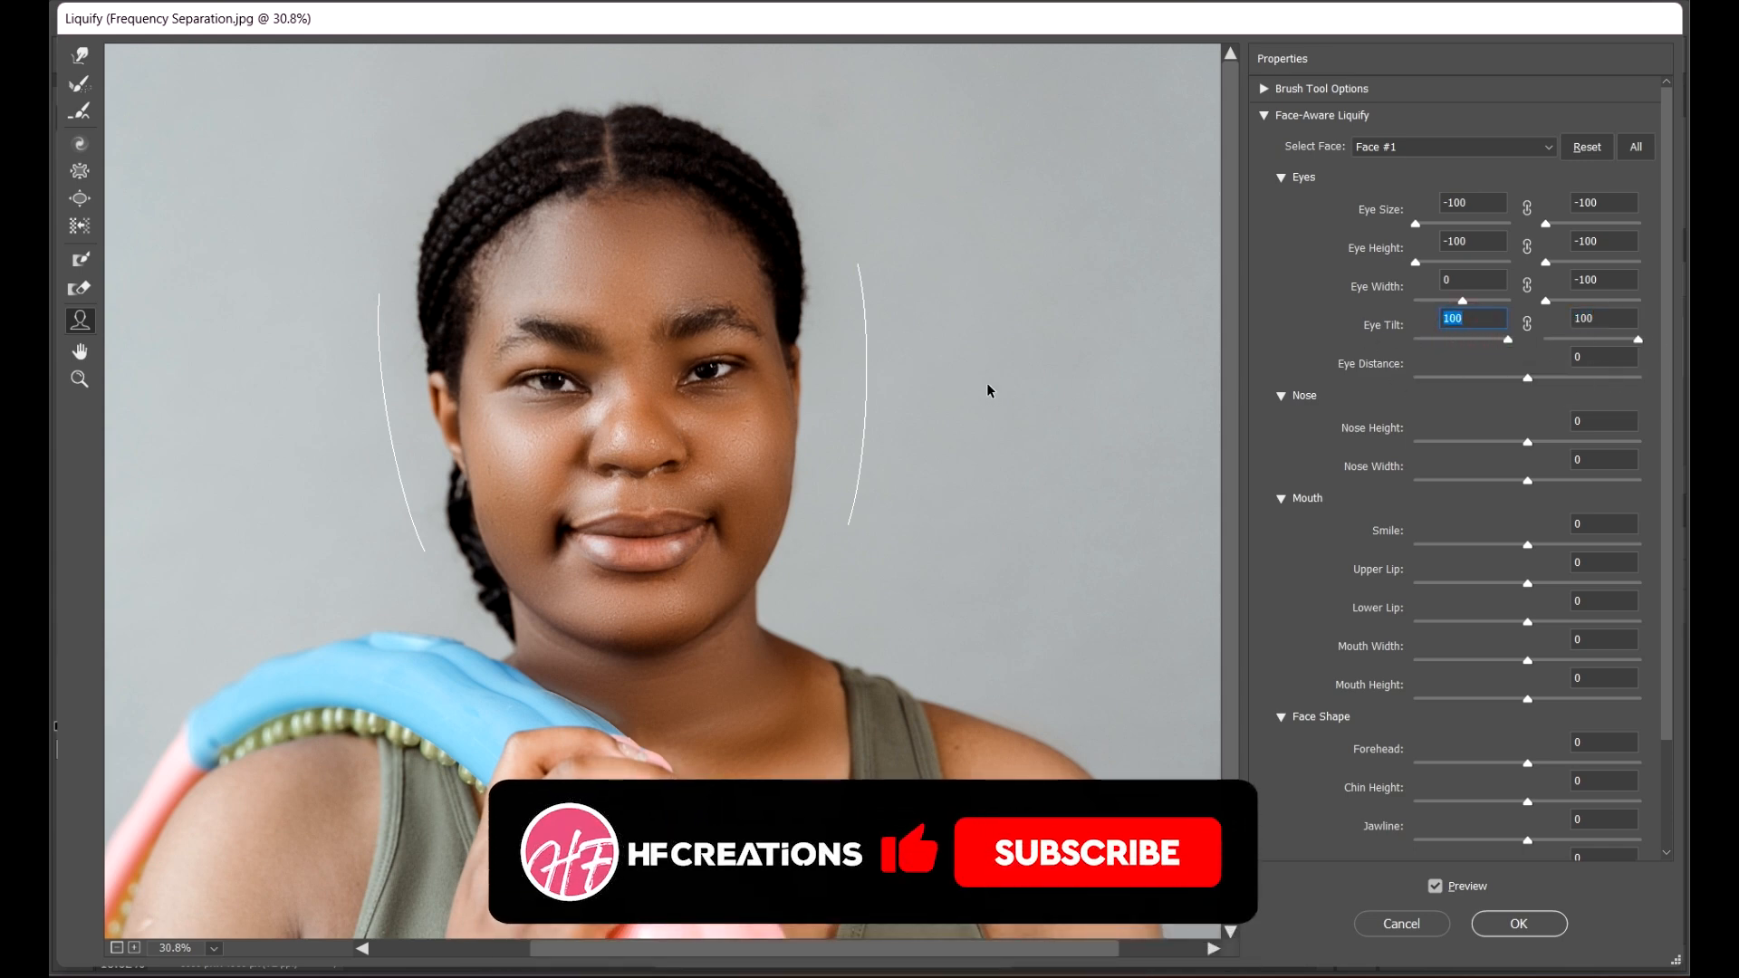
Step: Compare the whole portrait before and after the eye adjustments by switching the preview off and on
scroll(703, 406, "down", 1)
scroll(702, 407, "down", 1)
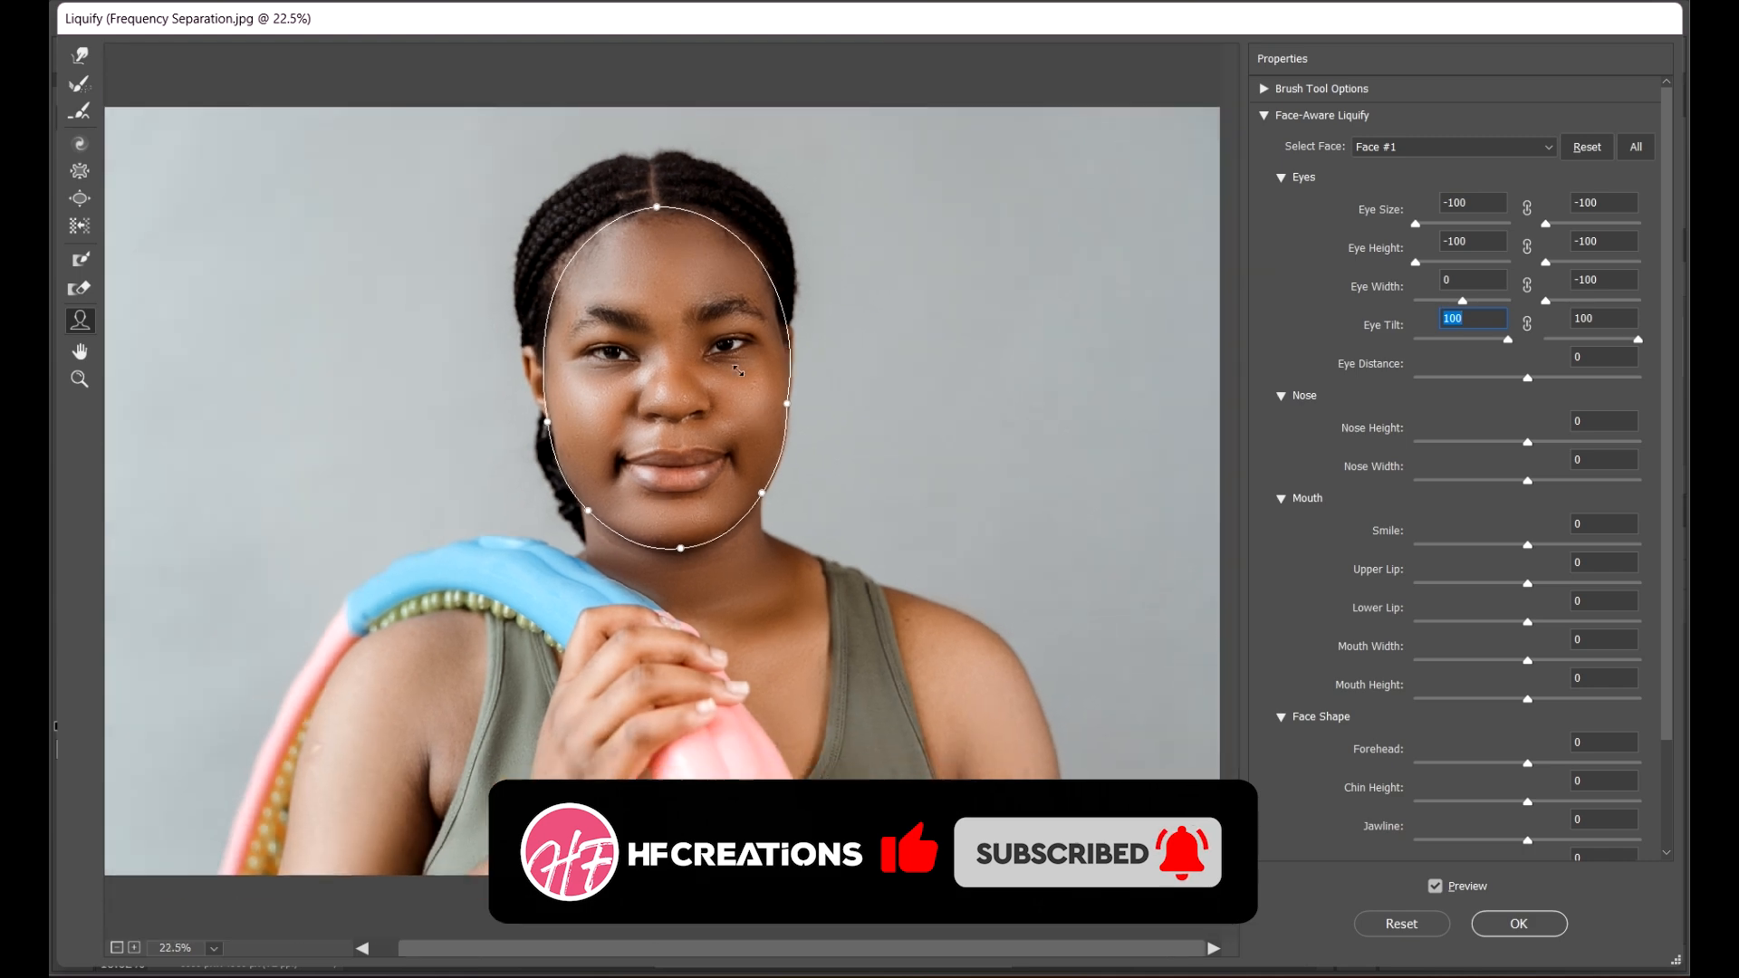
left_click(1436, 887)
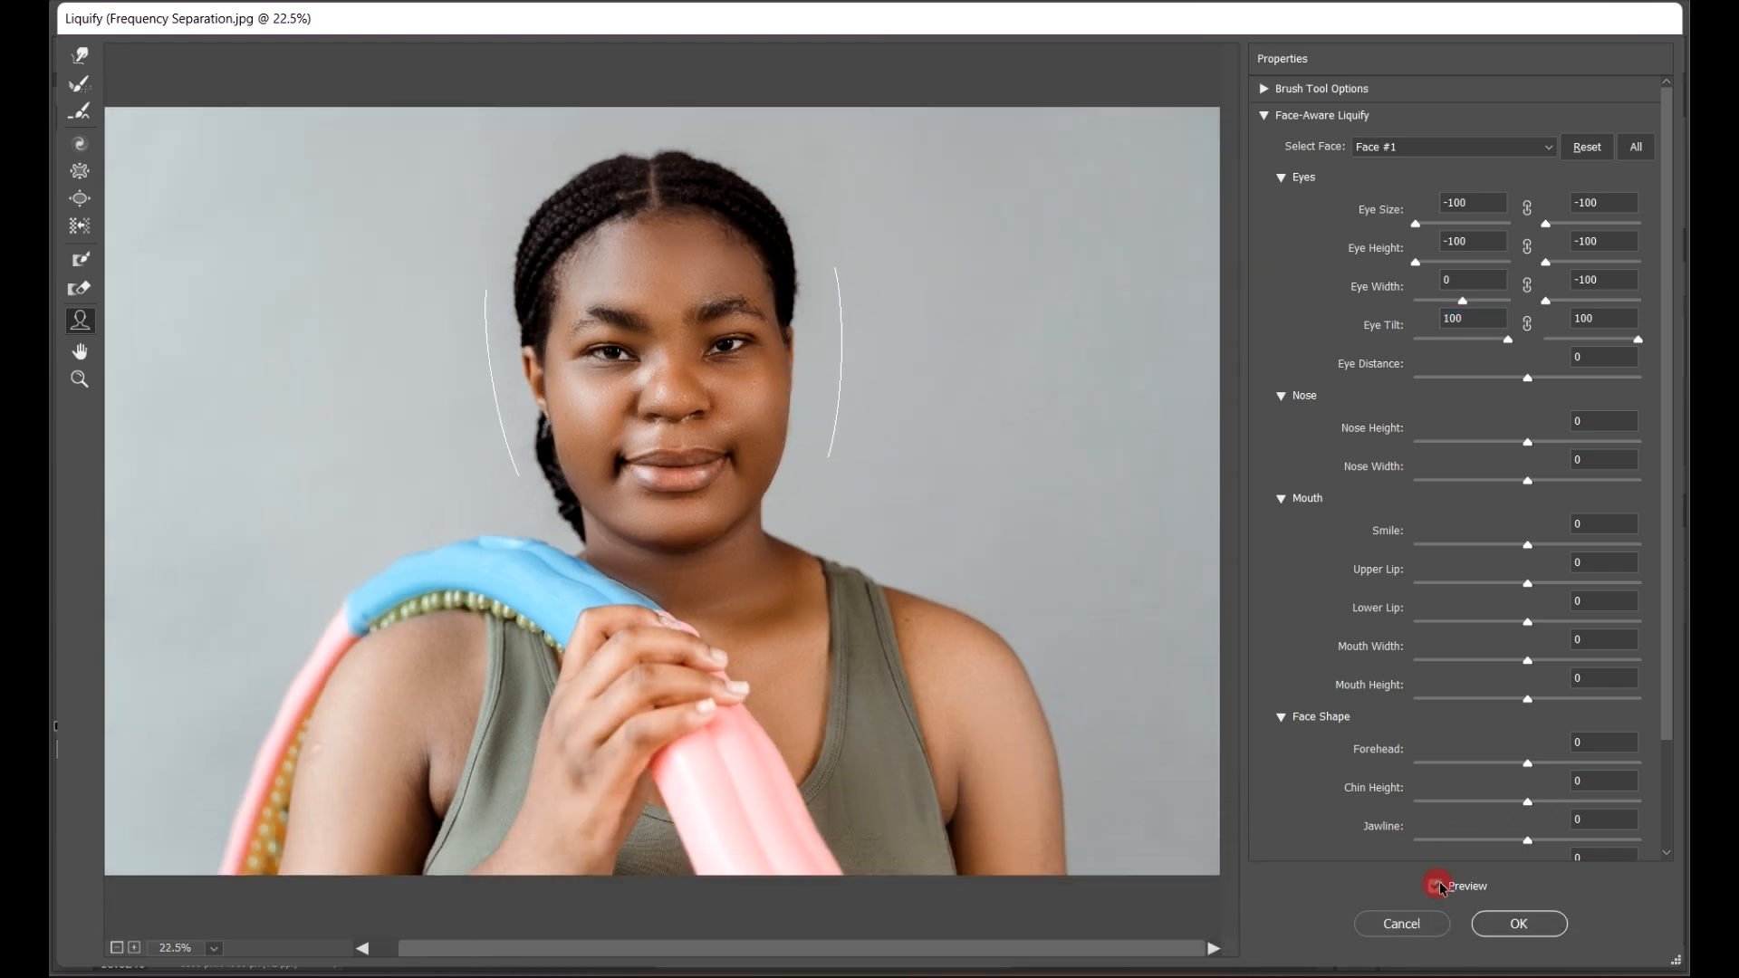
left_click(1438, 887)
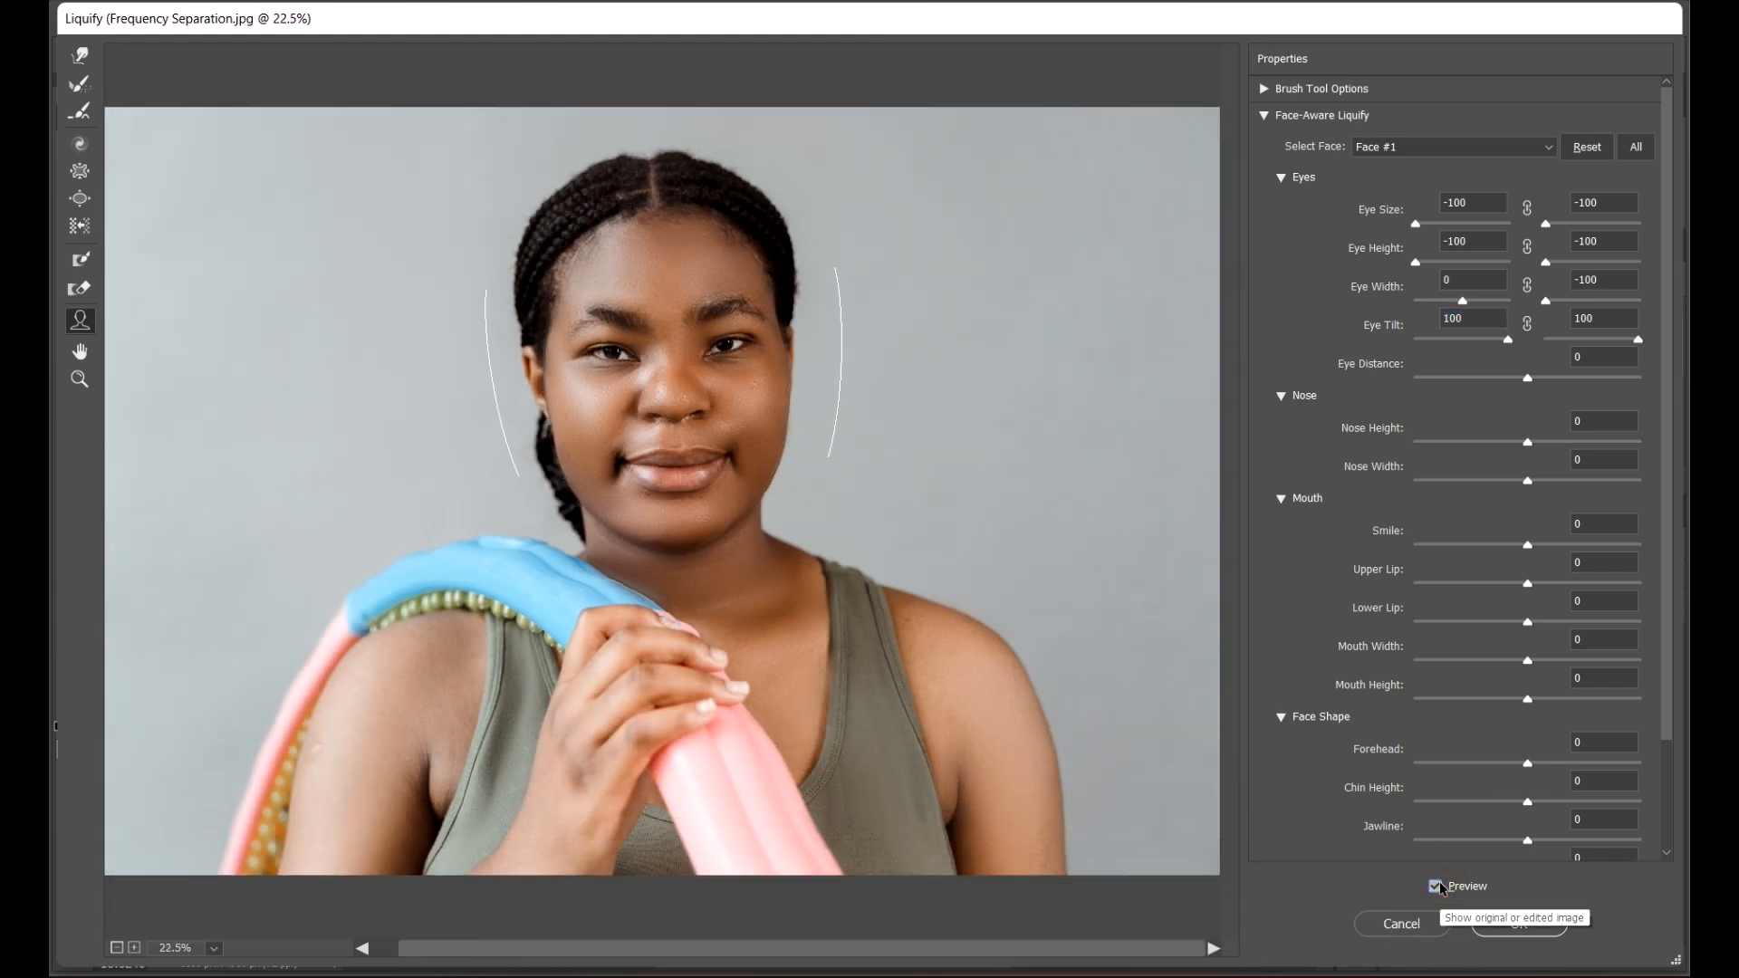
left_click(1438, 886)
left_click(1438, 887)
mouse_move(724, 284)
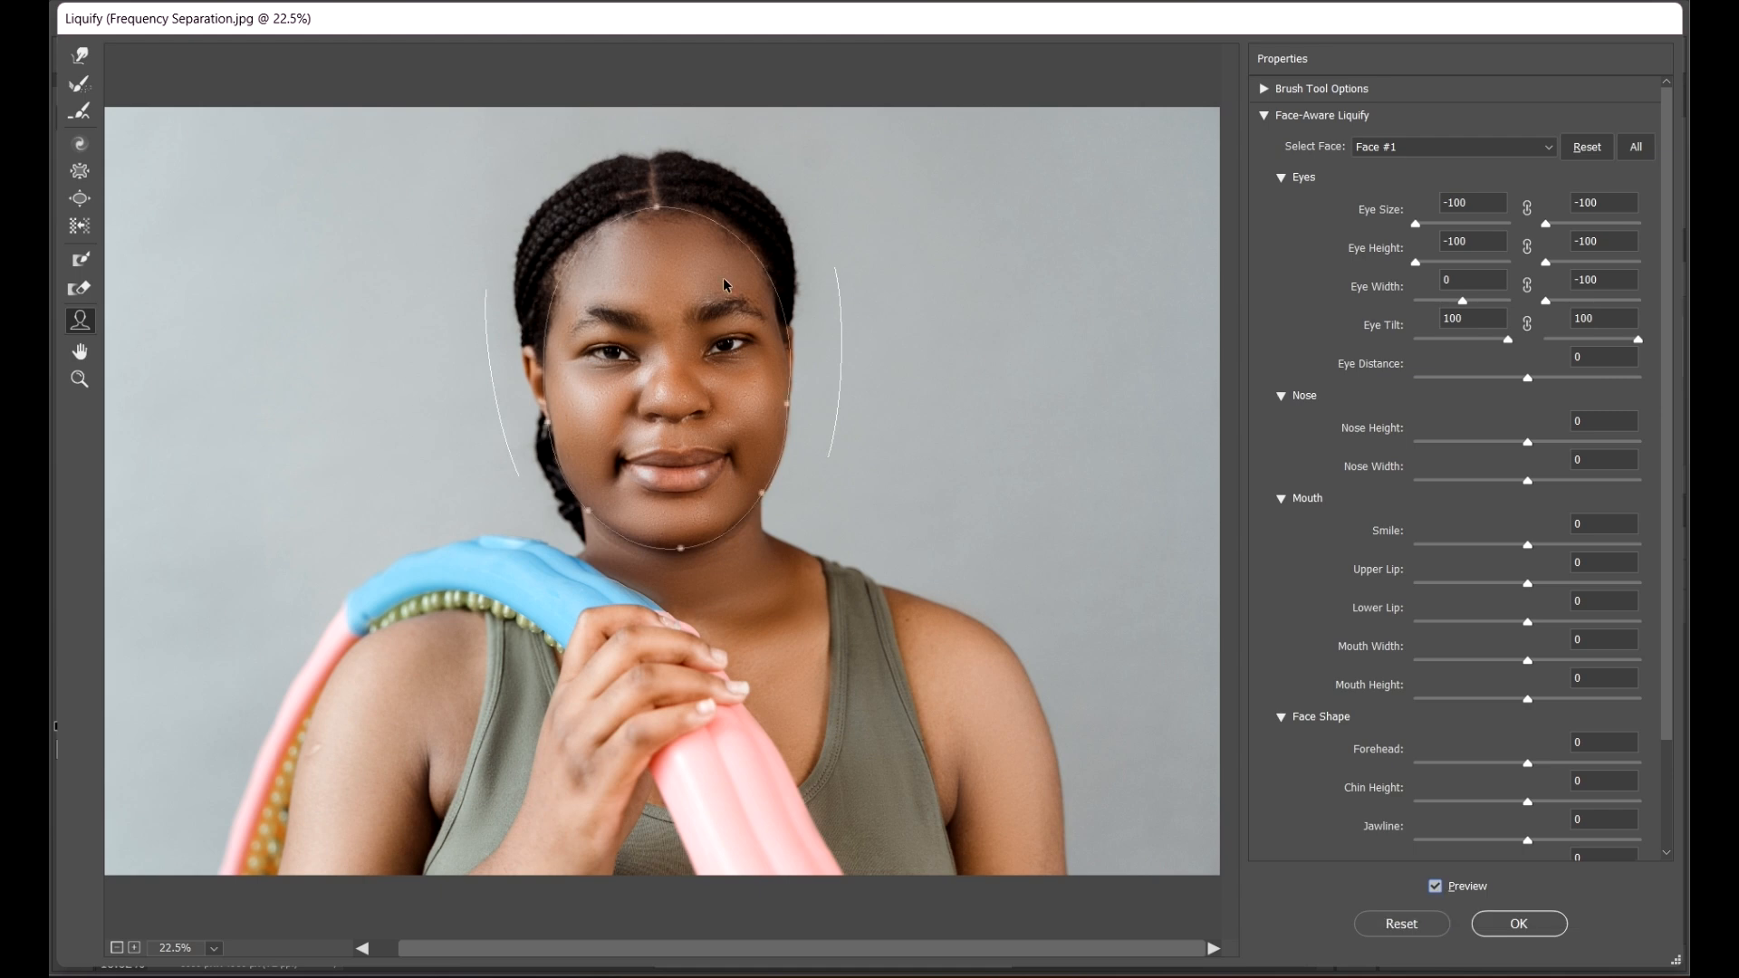
Step: Set the Nose Height to 100 on the face
scroll(724, 285, "up", 4)
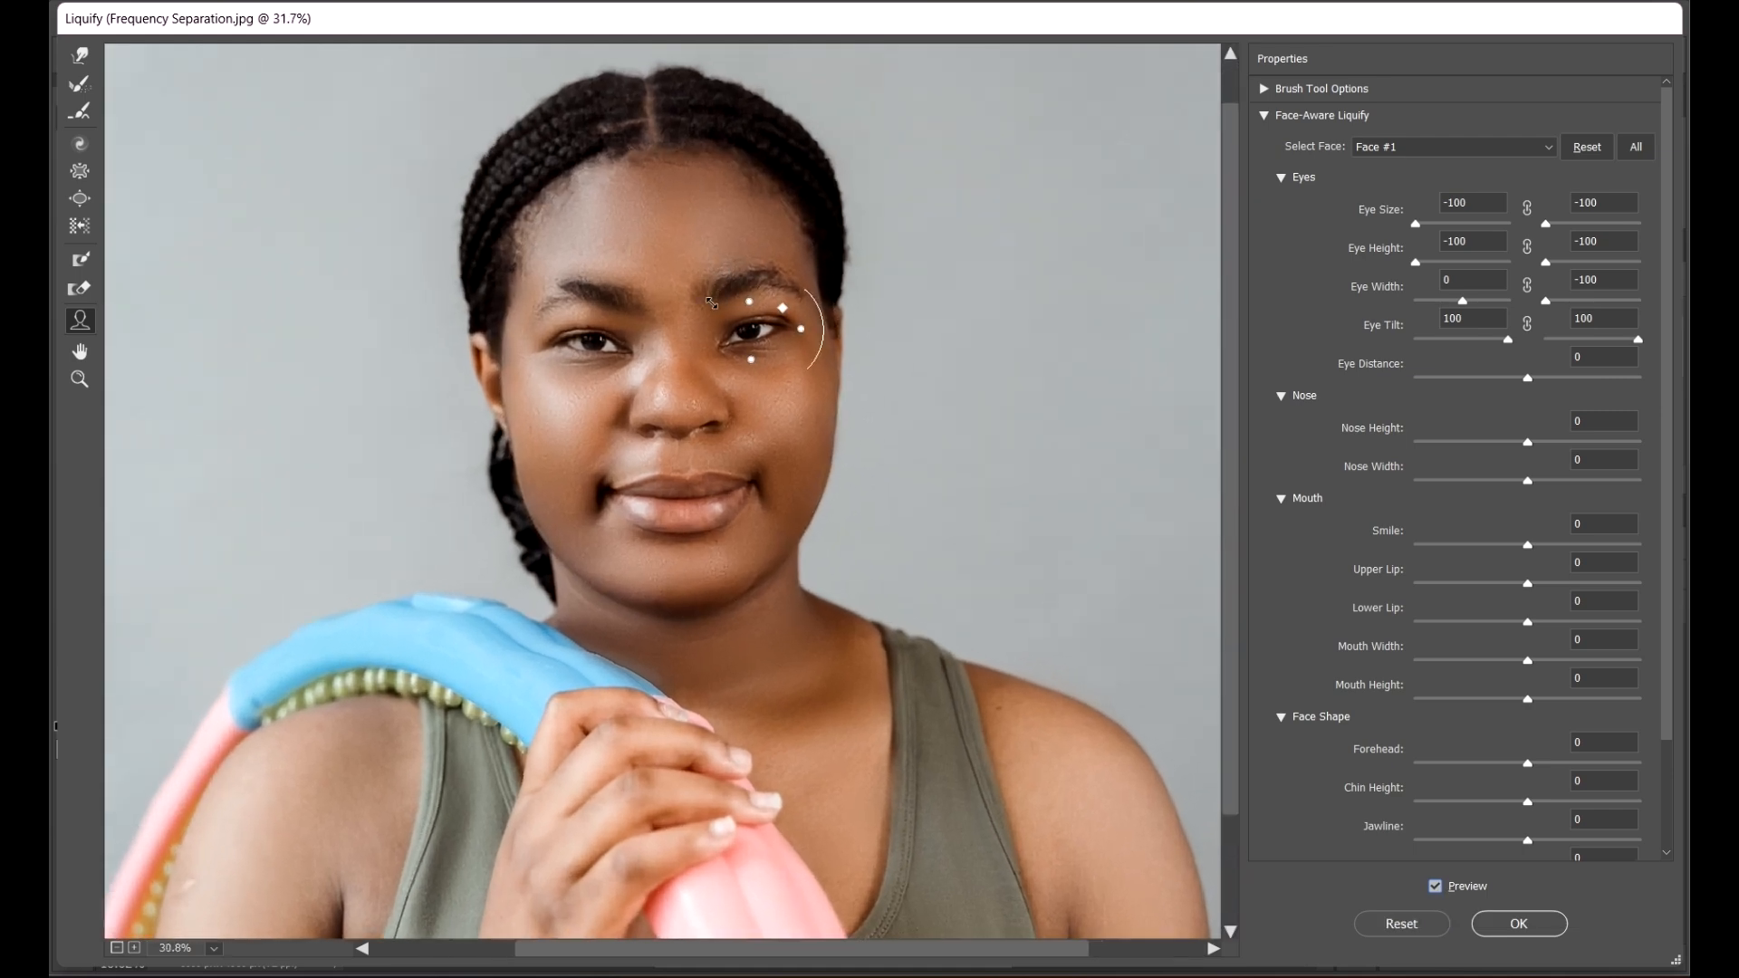
scroll(711, 303, "up", 1)
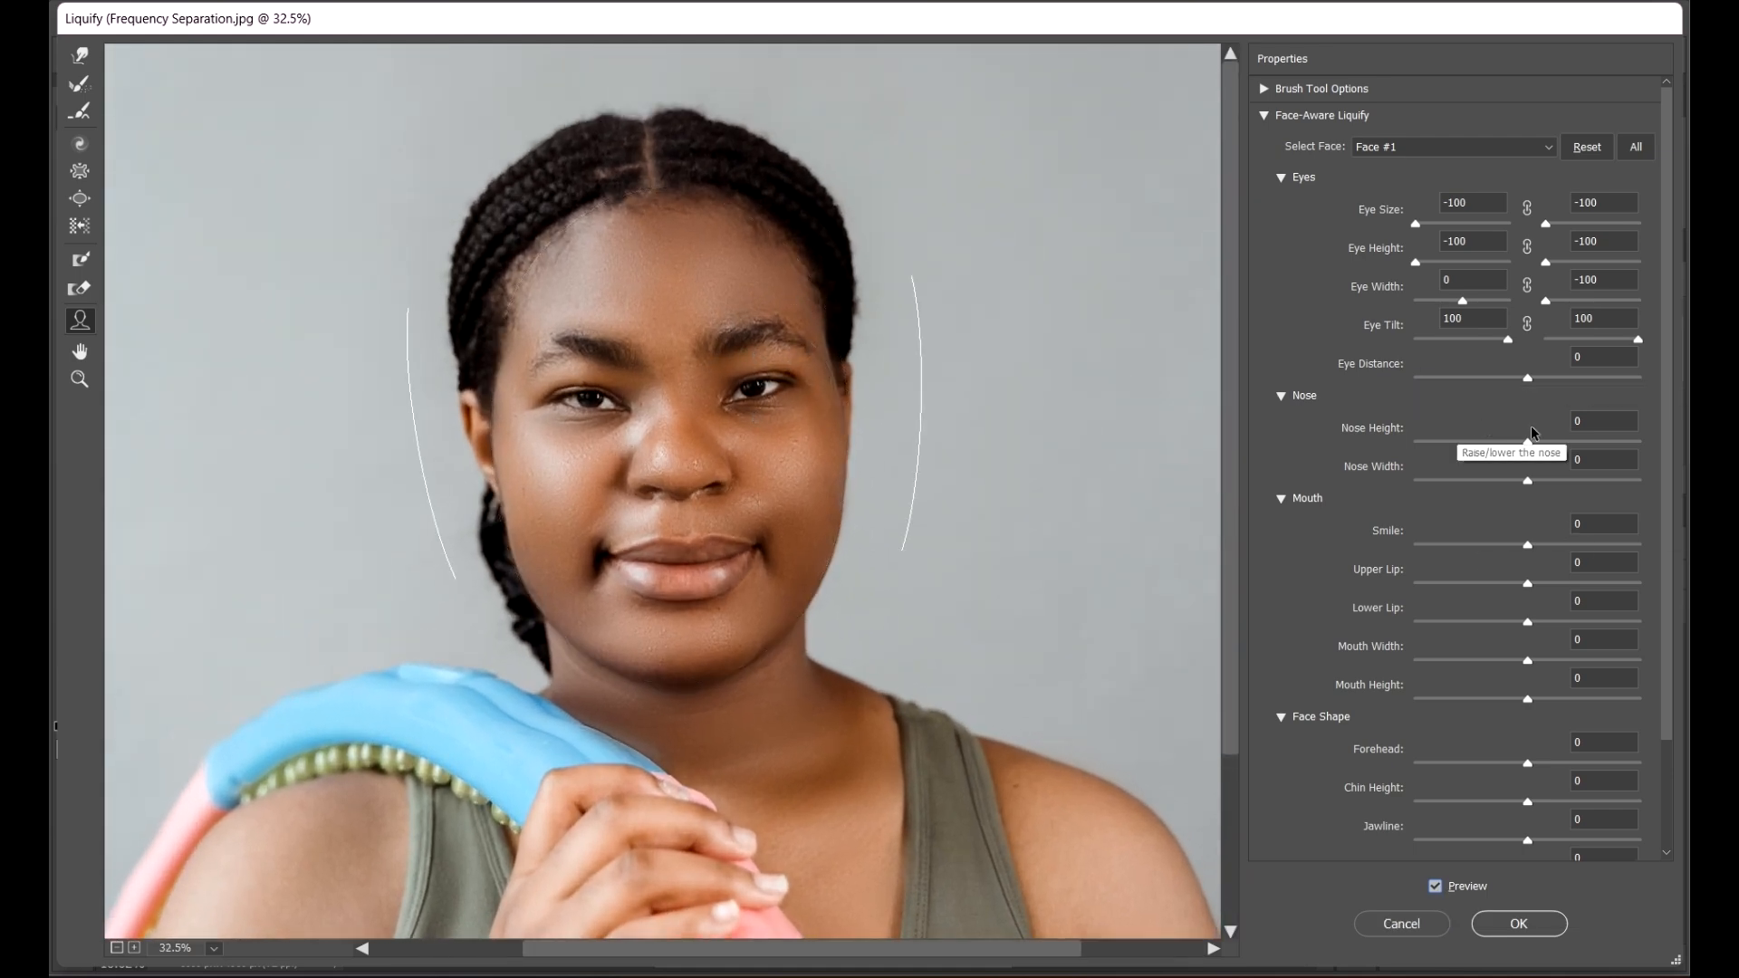
left_click(1528, 441)
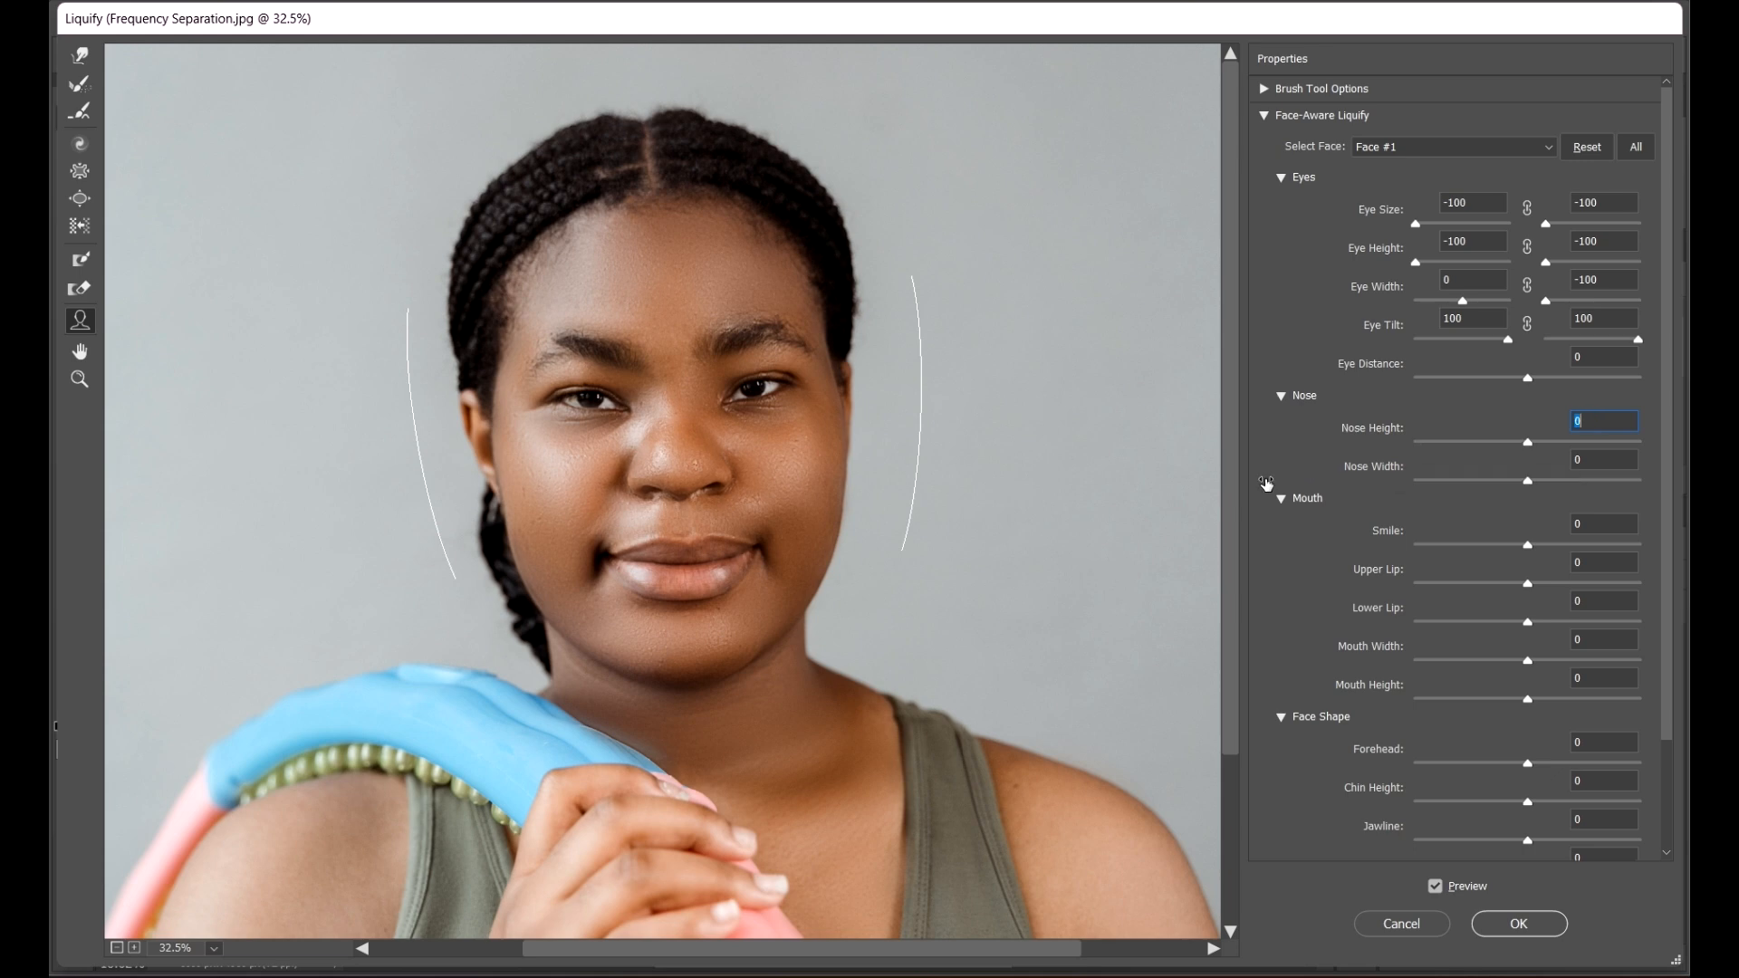
left_click(1523, 446)
left_click_drag(1529, 442, 1414, 444)
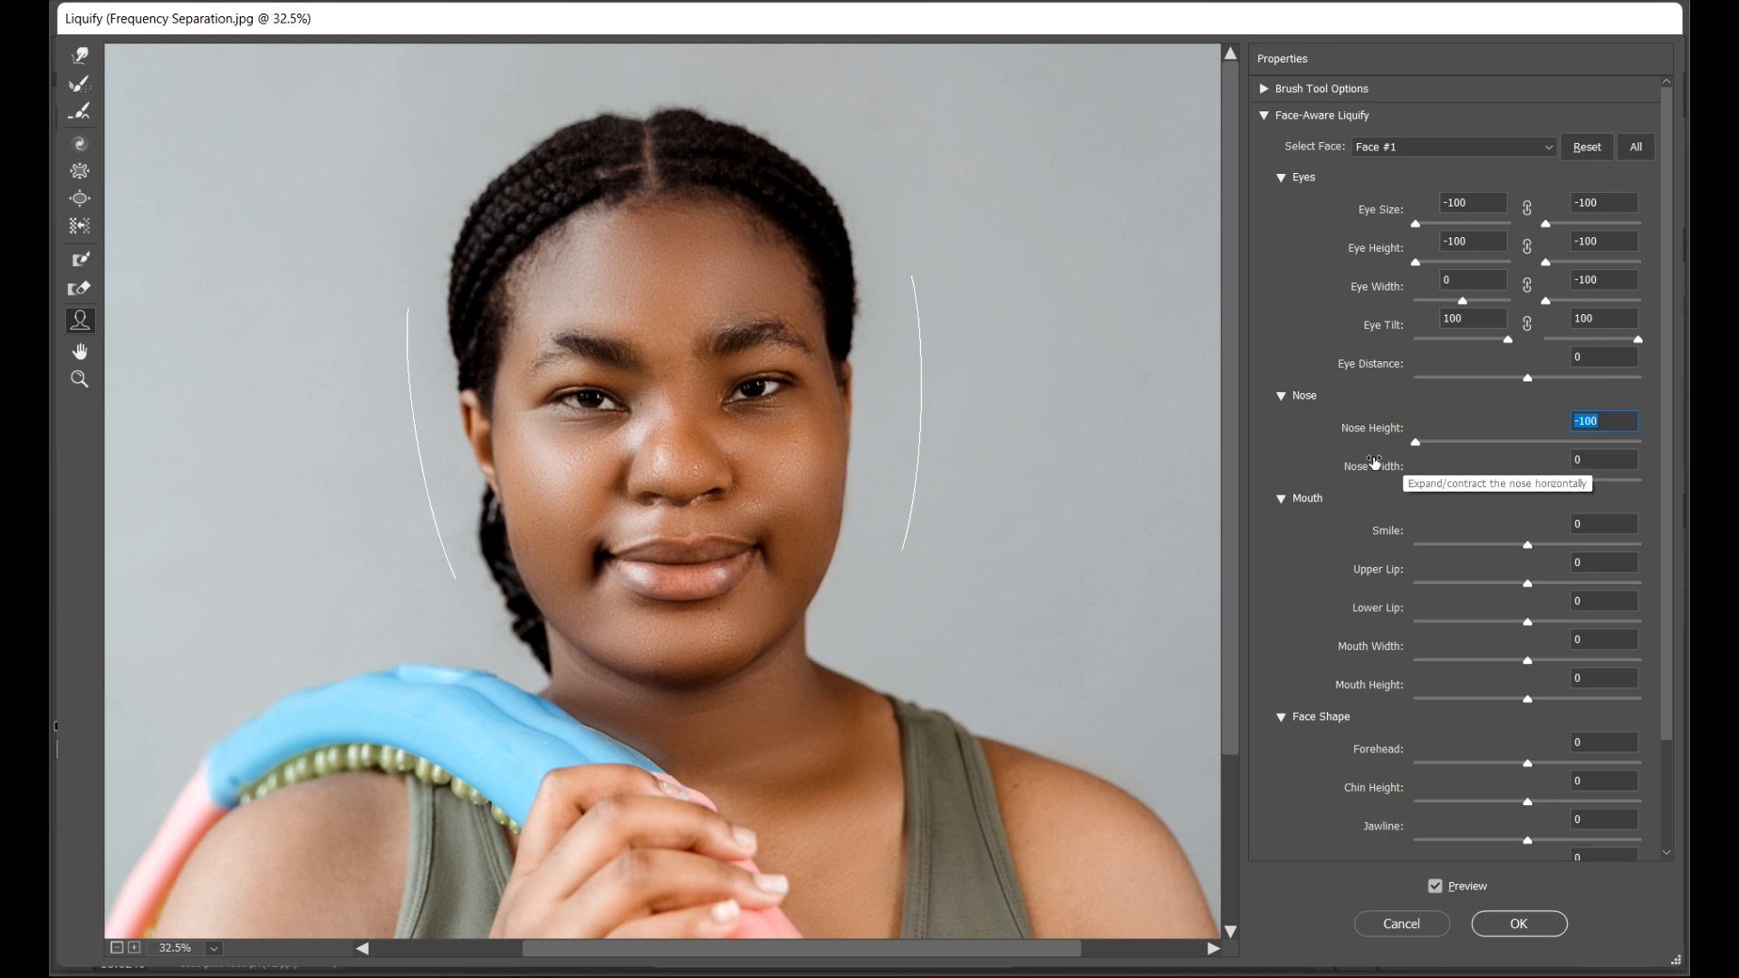
type("100")
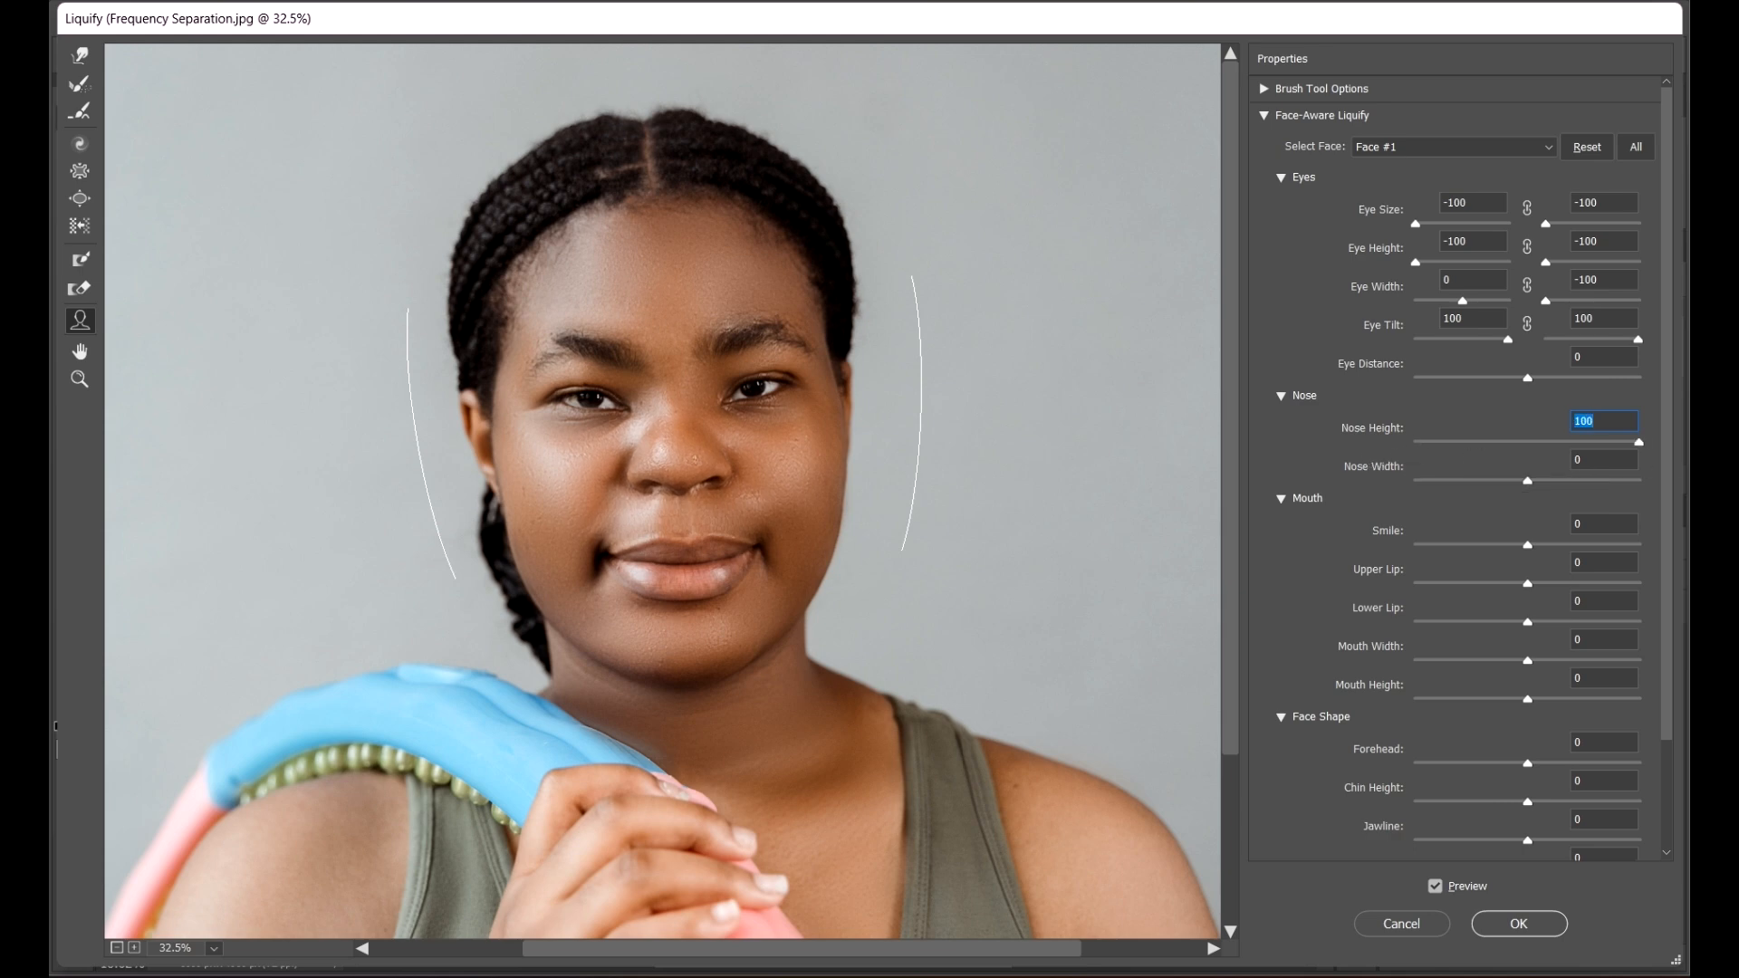
Step: Narrow the nose by setting Nose Width to -100
left_click(1527, 482)
left_click(1633, 481)
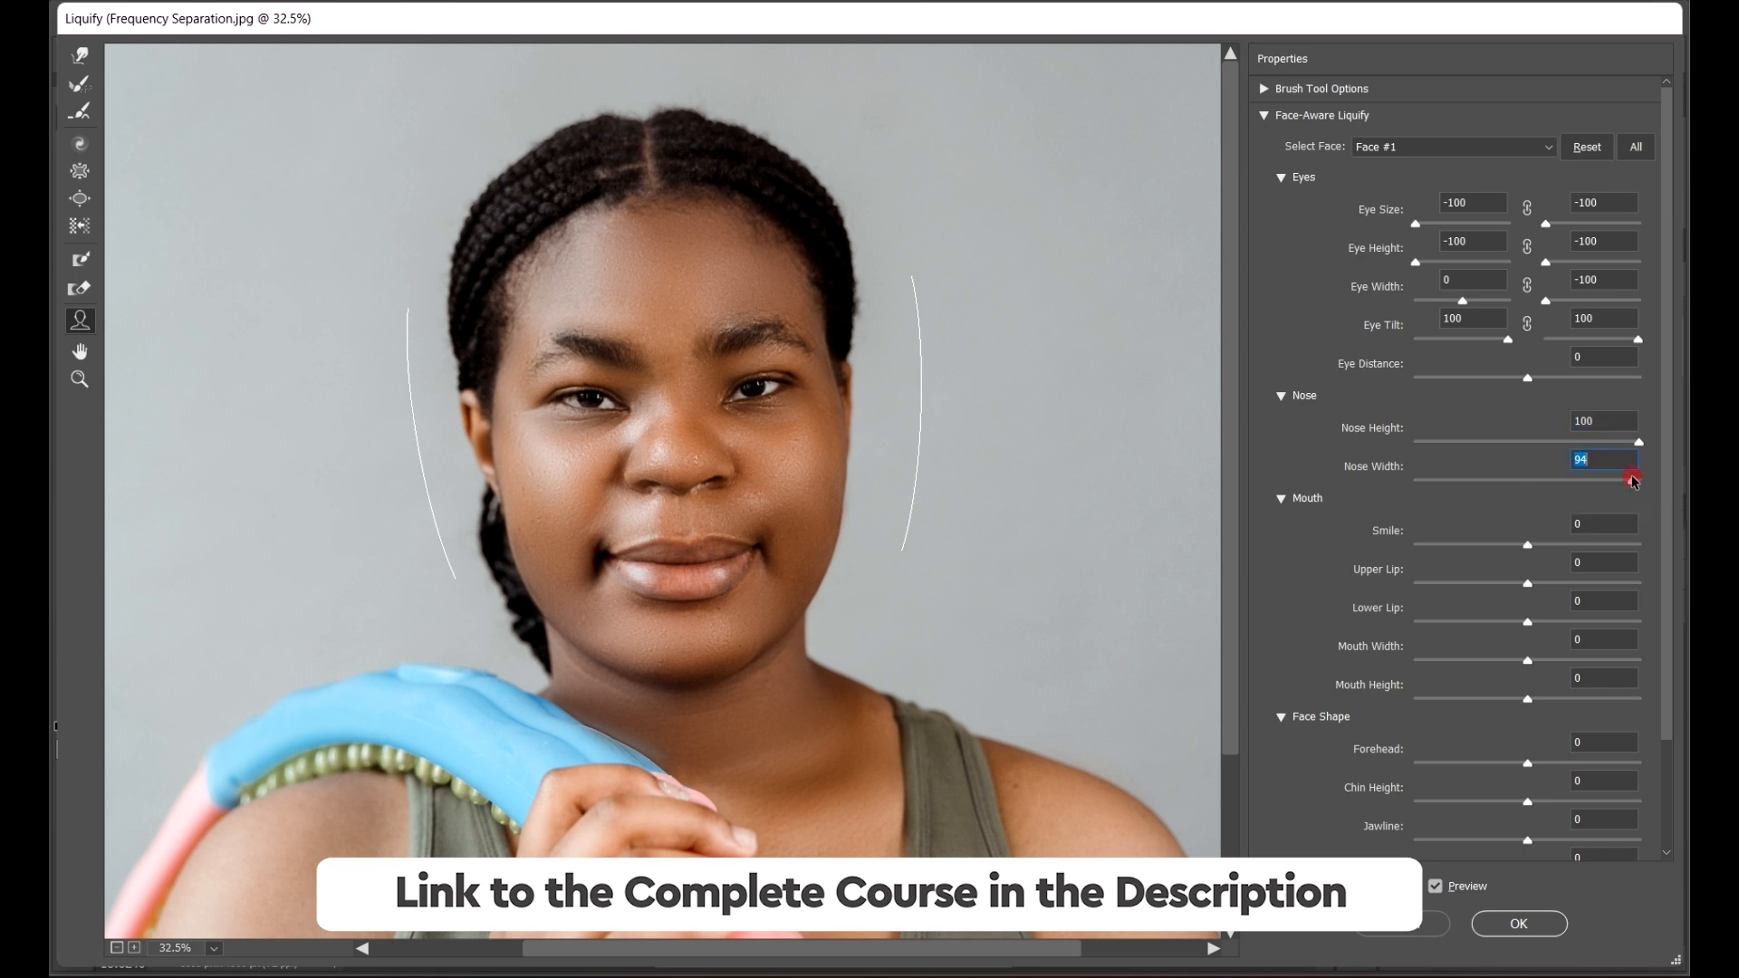
left_click(1413, 480)
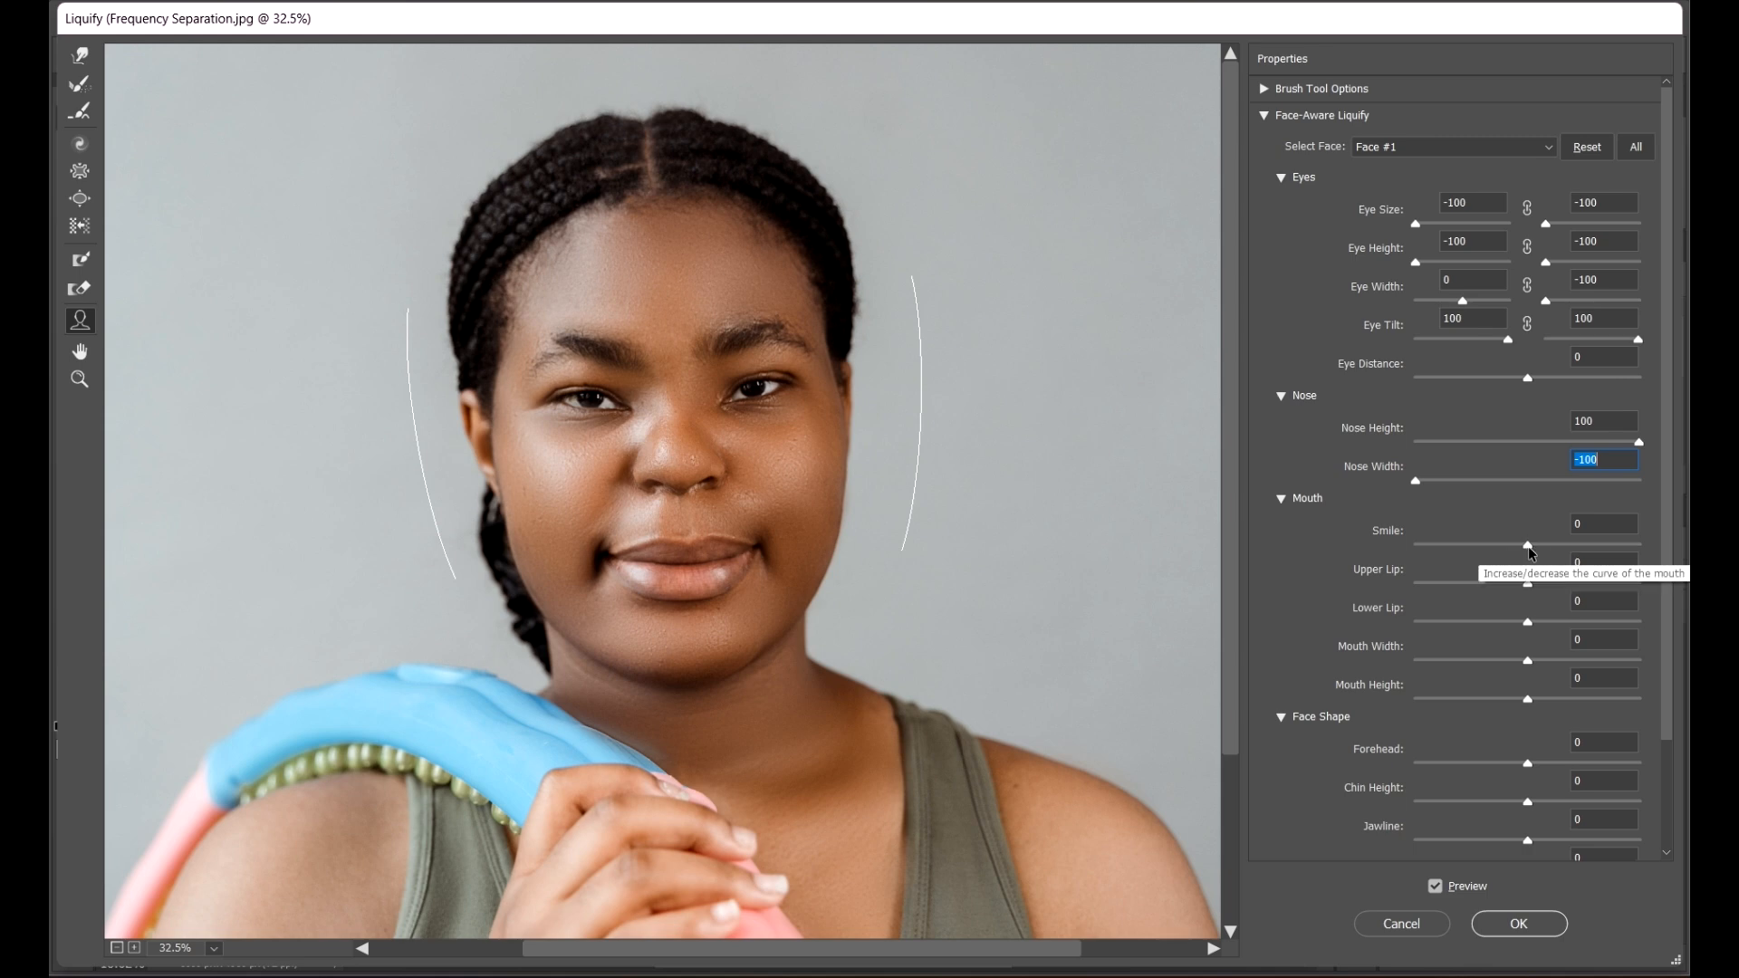
Step: Set the mouth's Smile to 22 and Upper Lip to 100
left_click_drag(1529, 545, 1199, 590)
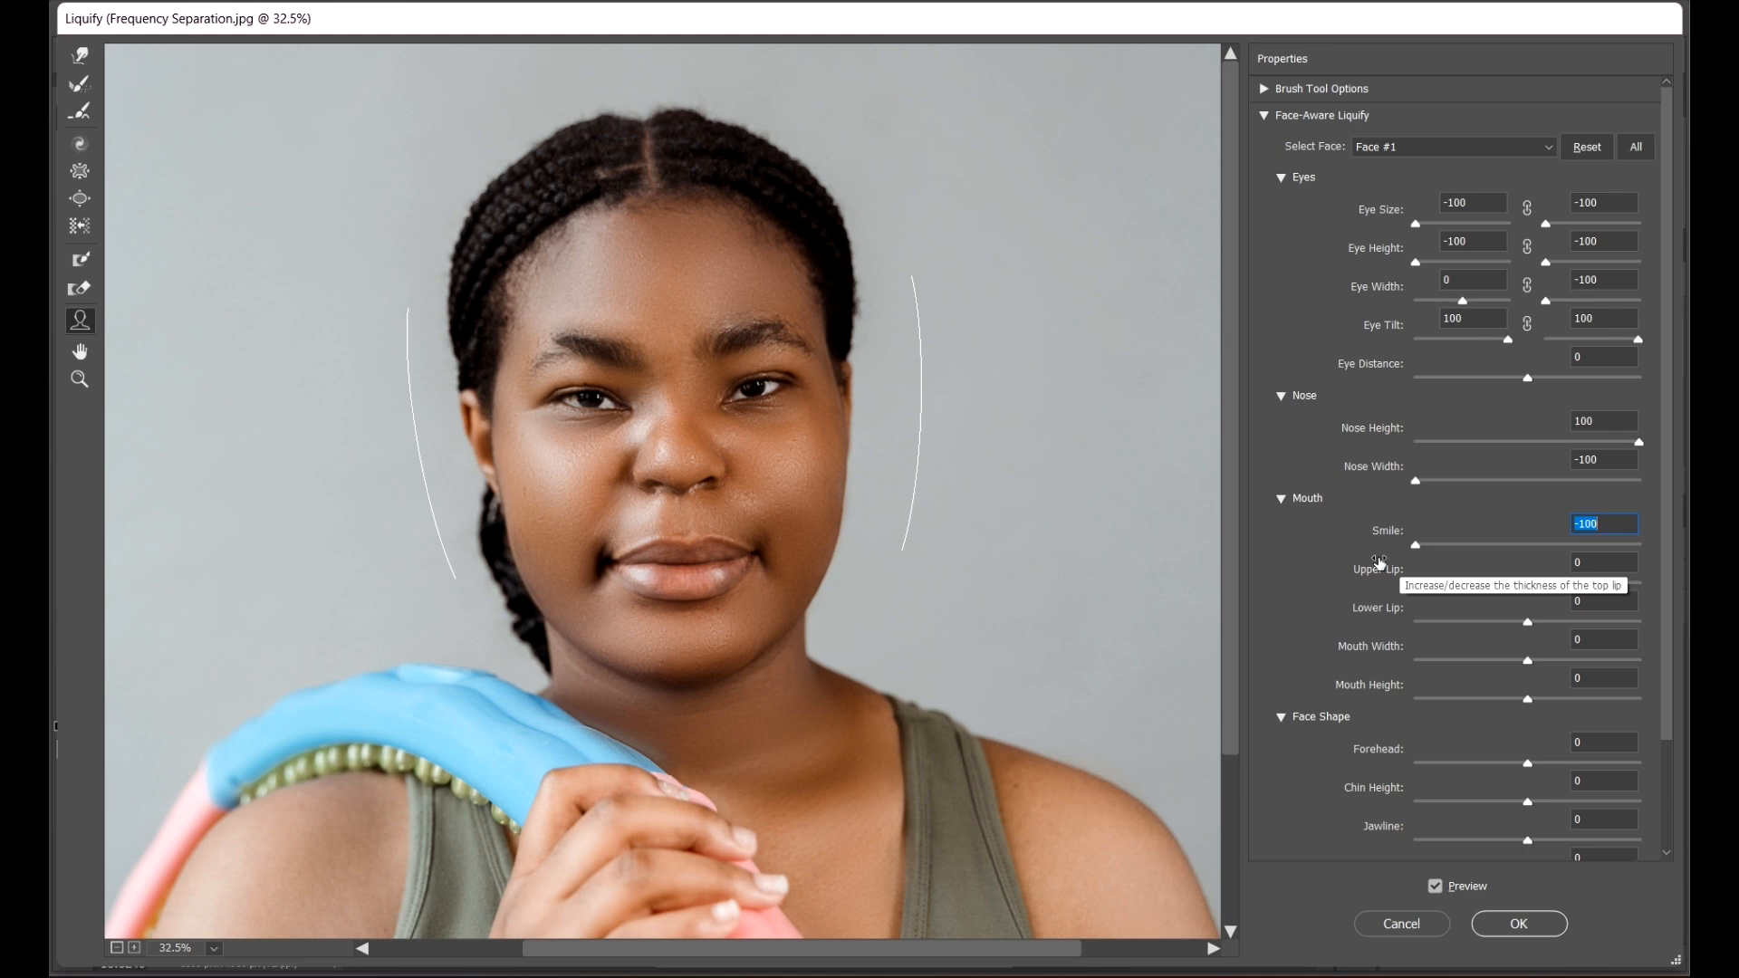
left_click_drag(1378, 563, 1550, 544)
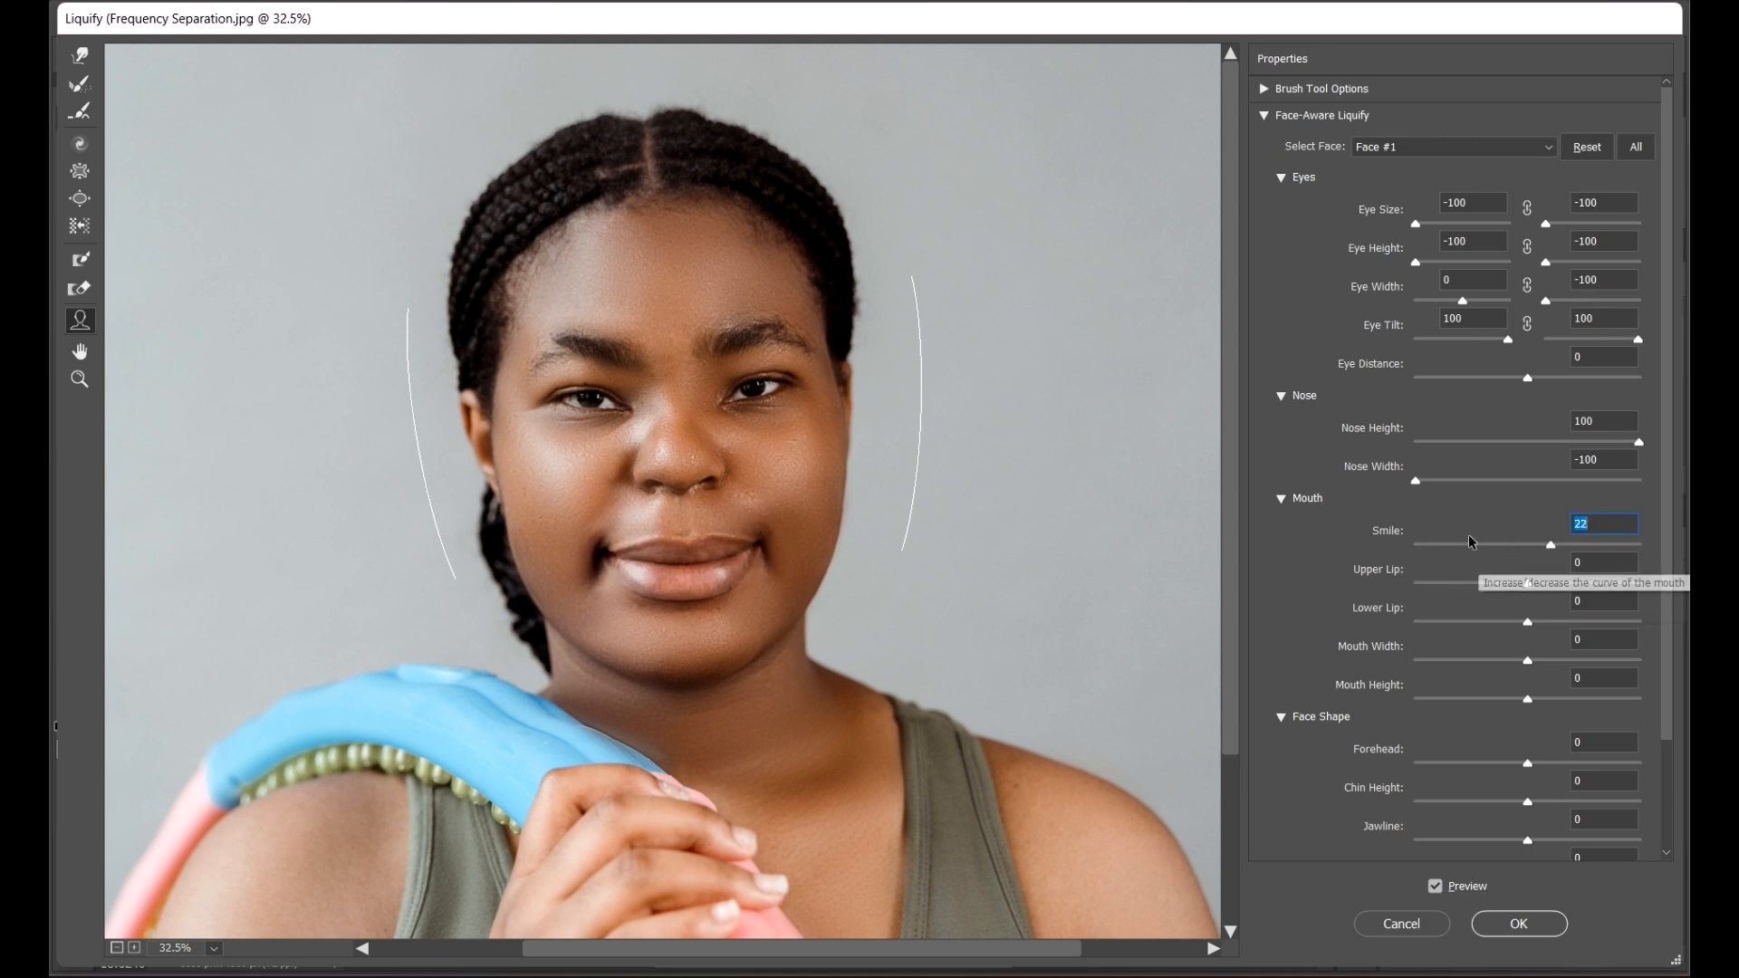
left_click(1529, 584)
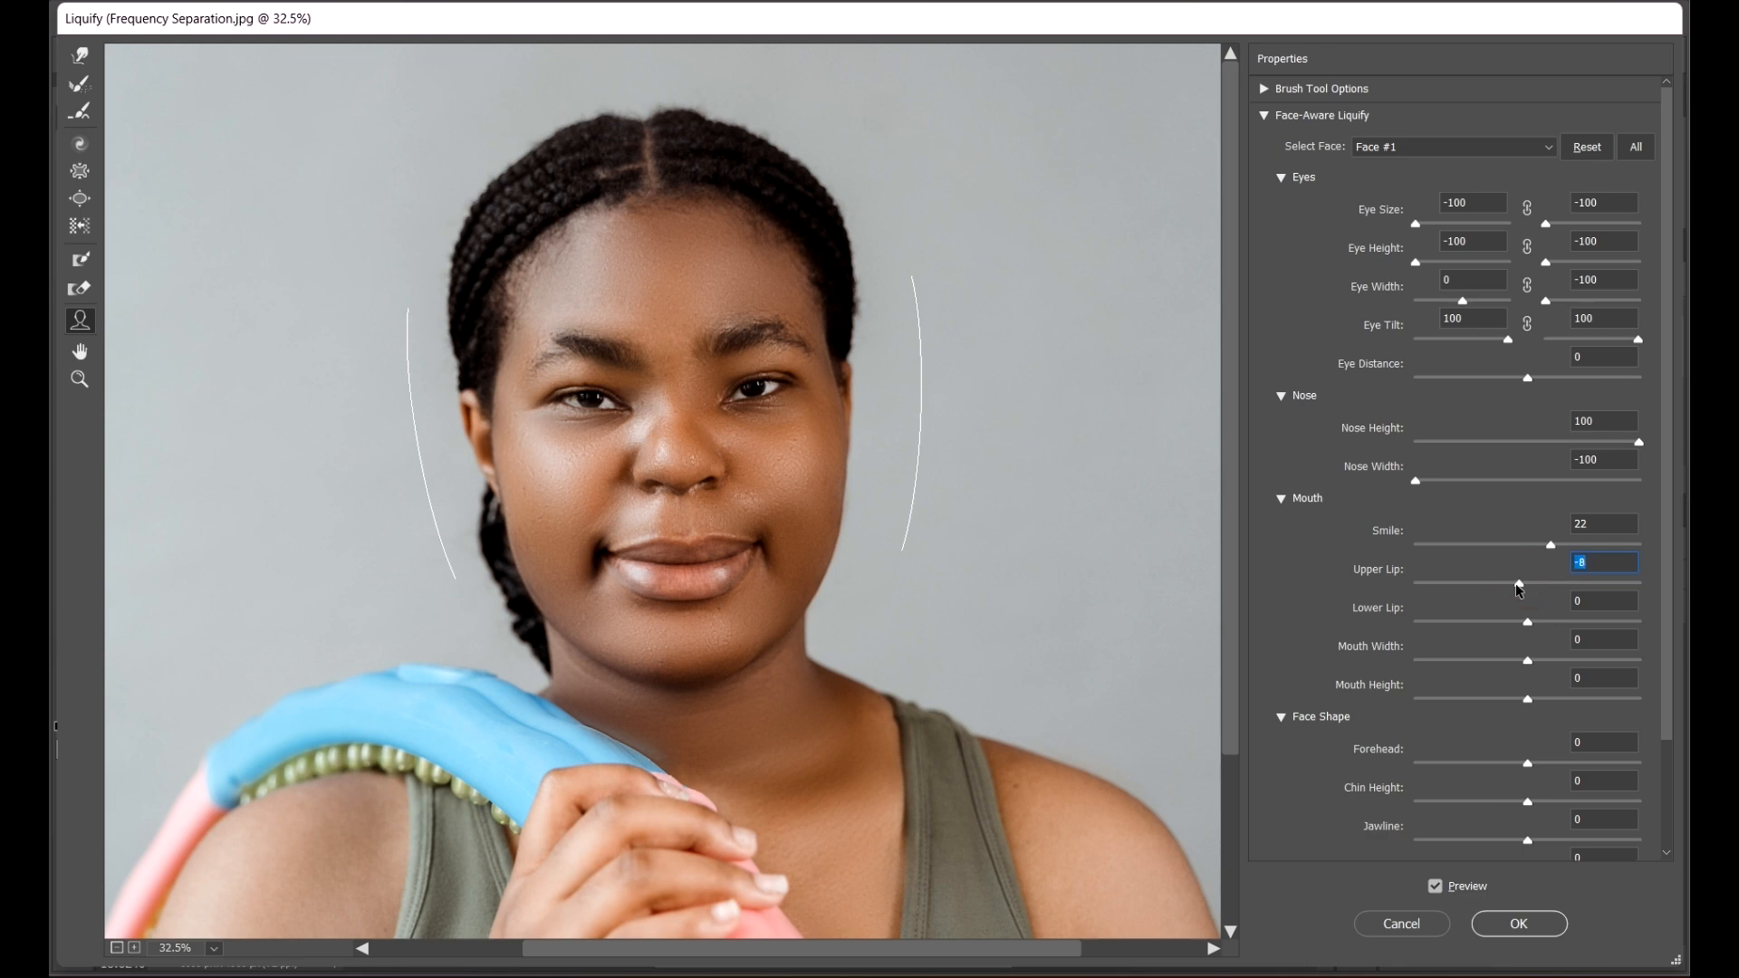
left_click_drag(1470, 592, 1655, 567)
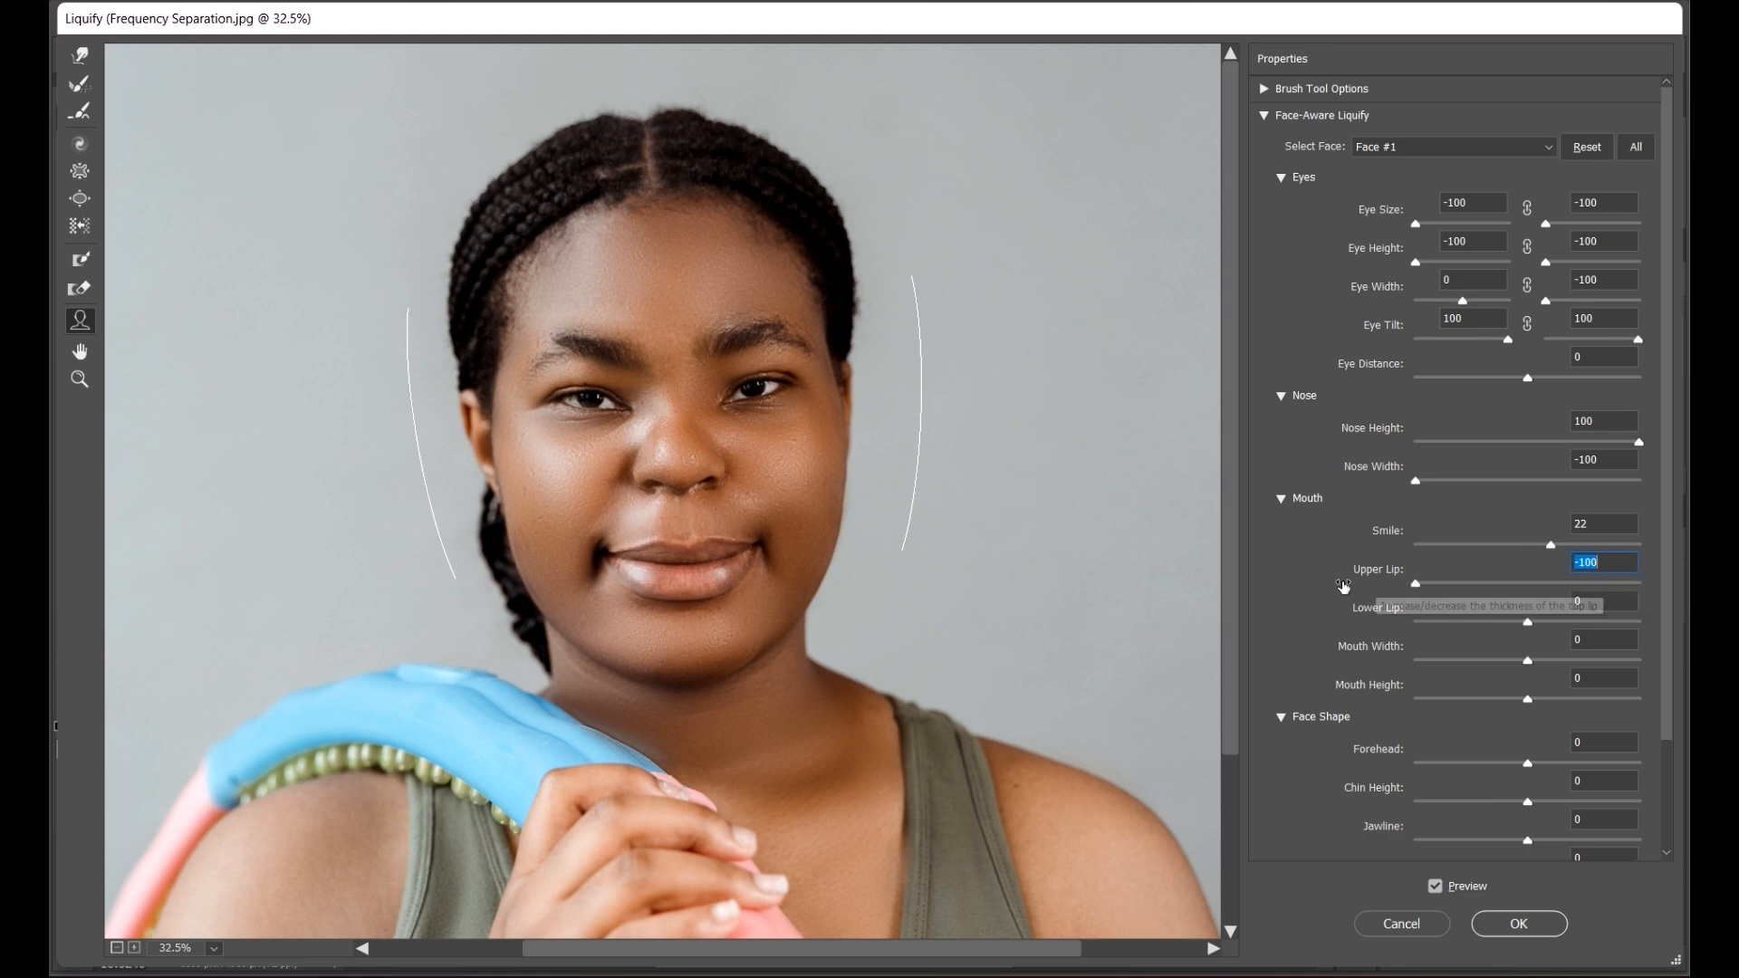
type("100")
key("Return")
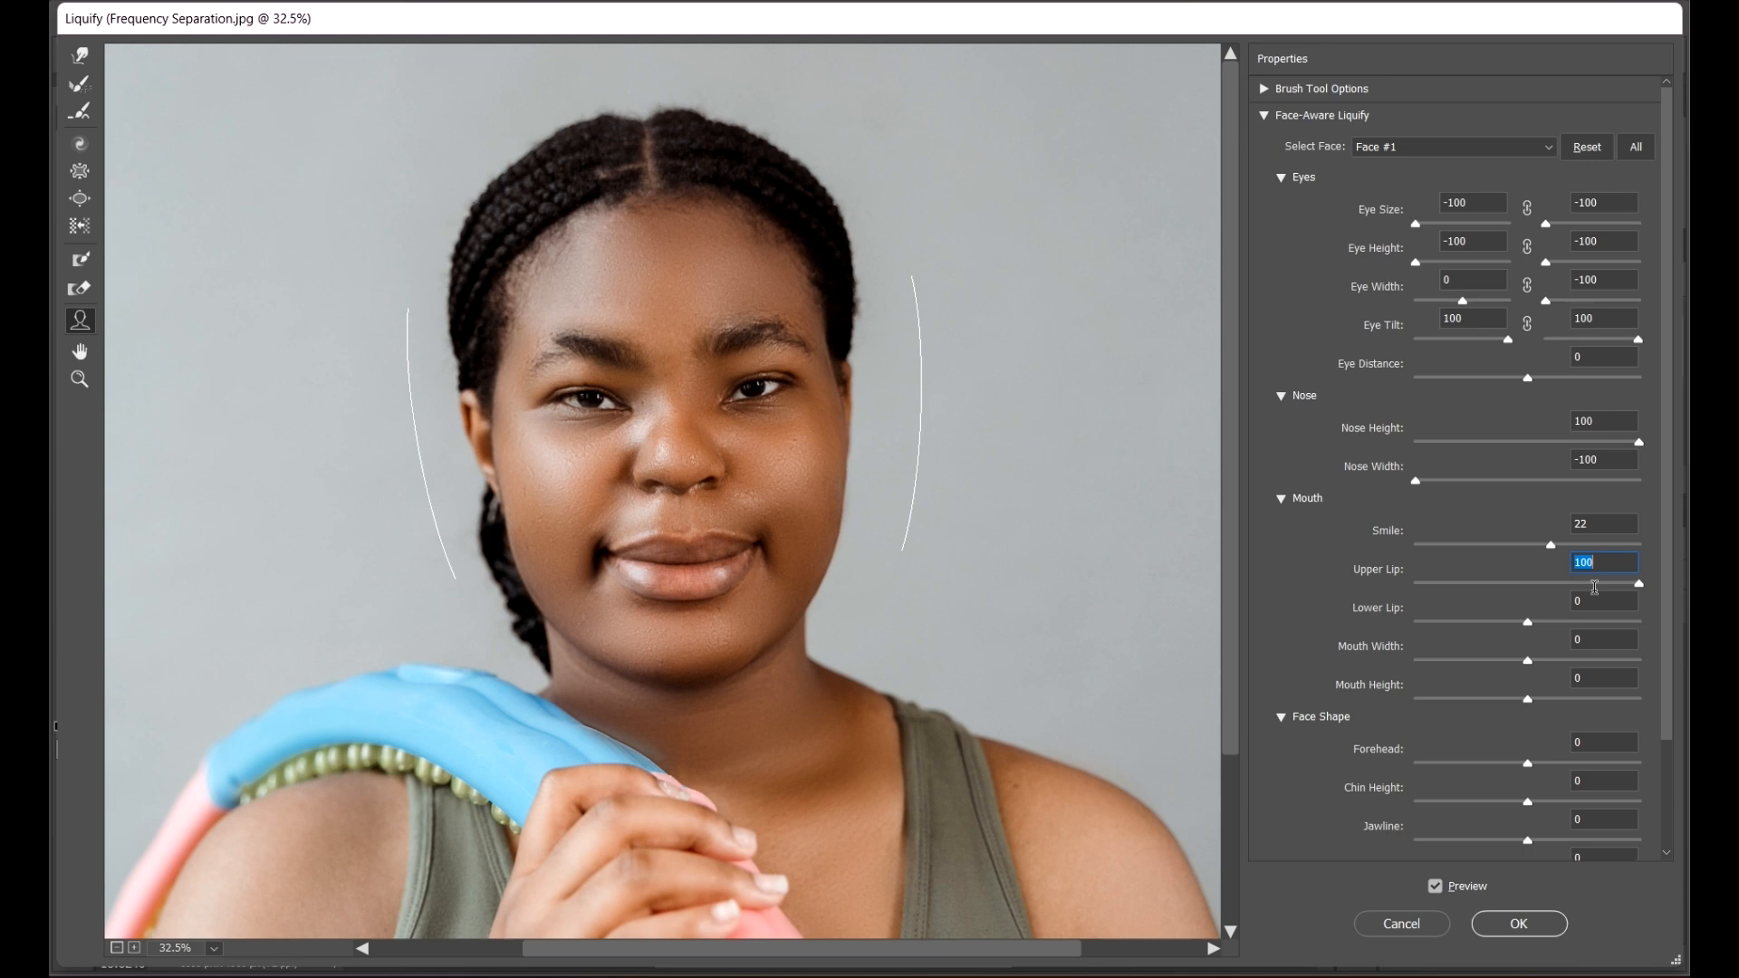
Step: Set the Lower Lip of the mouth to -67
left_click(1528, 622)
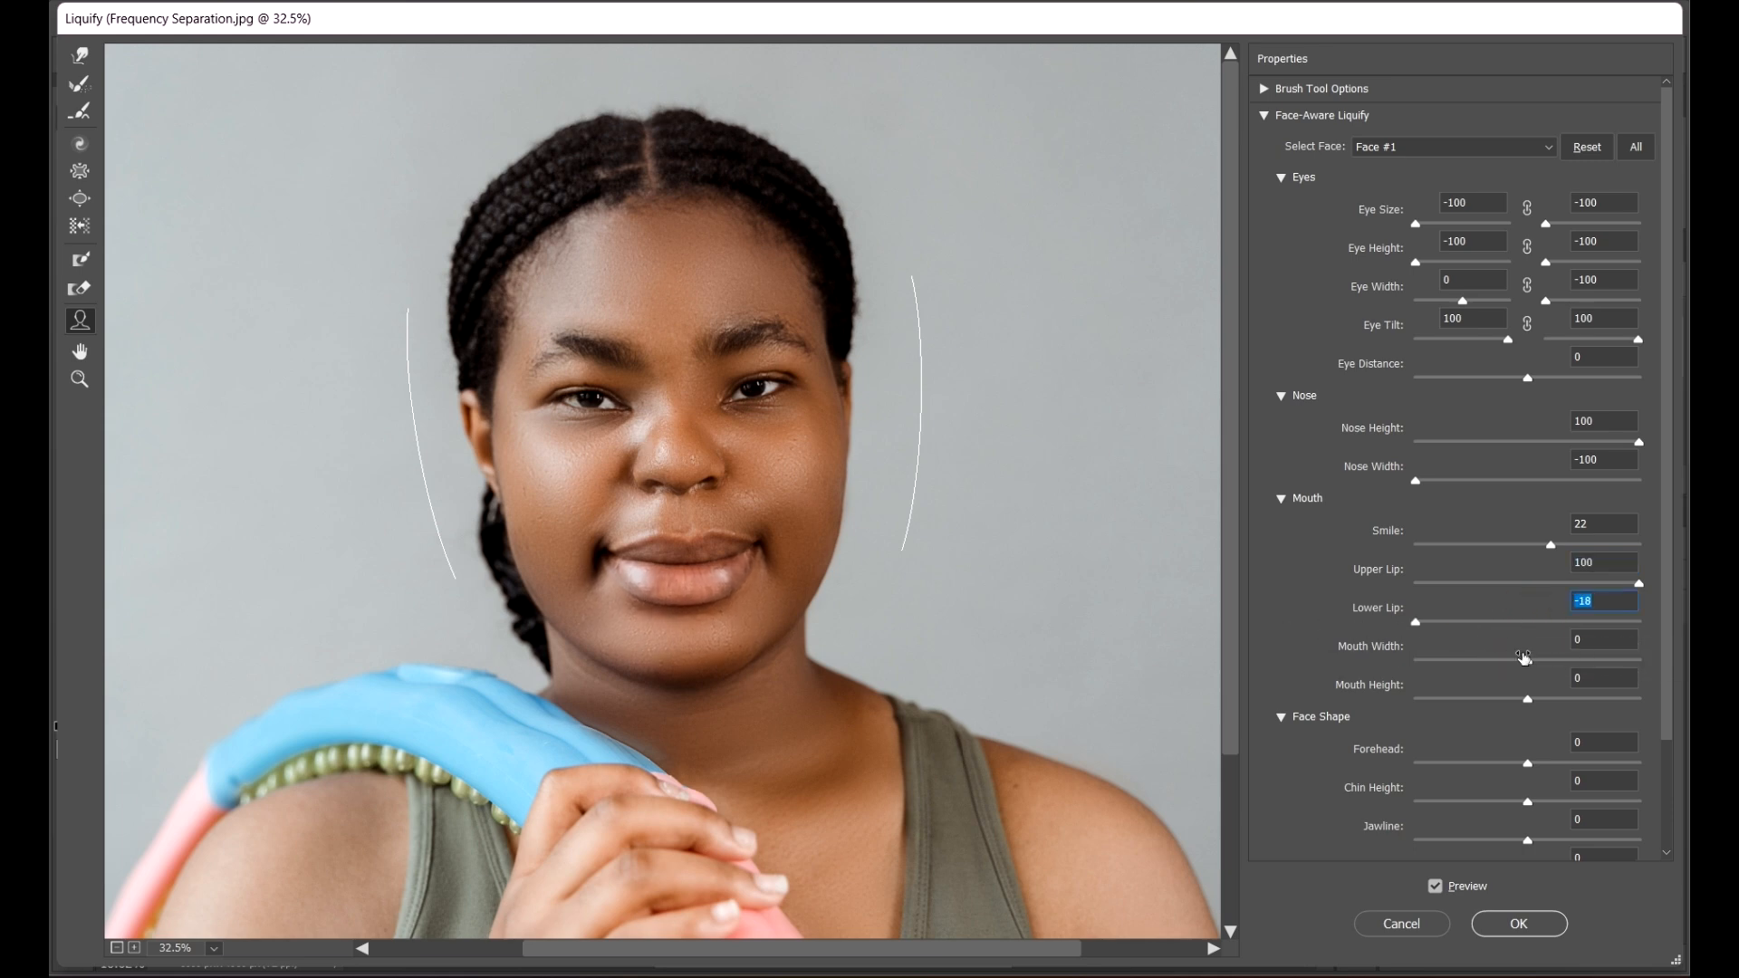
type("-100")
key("Return")
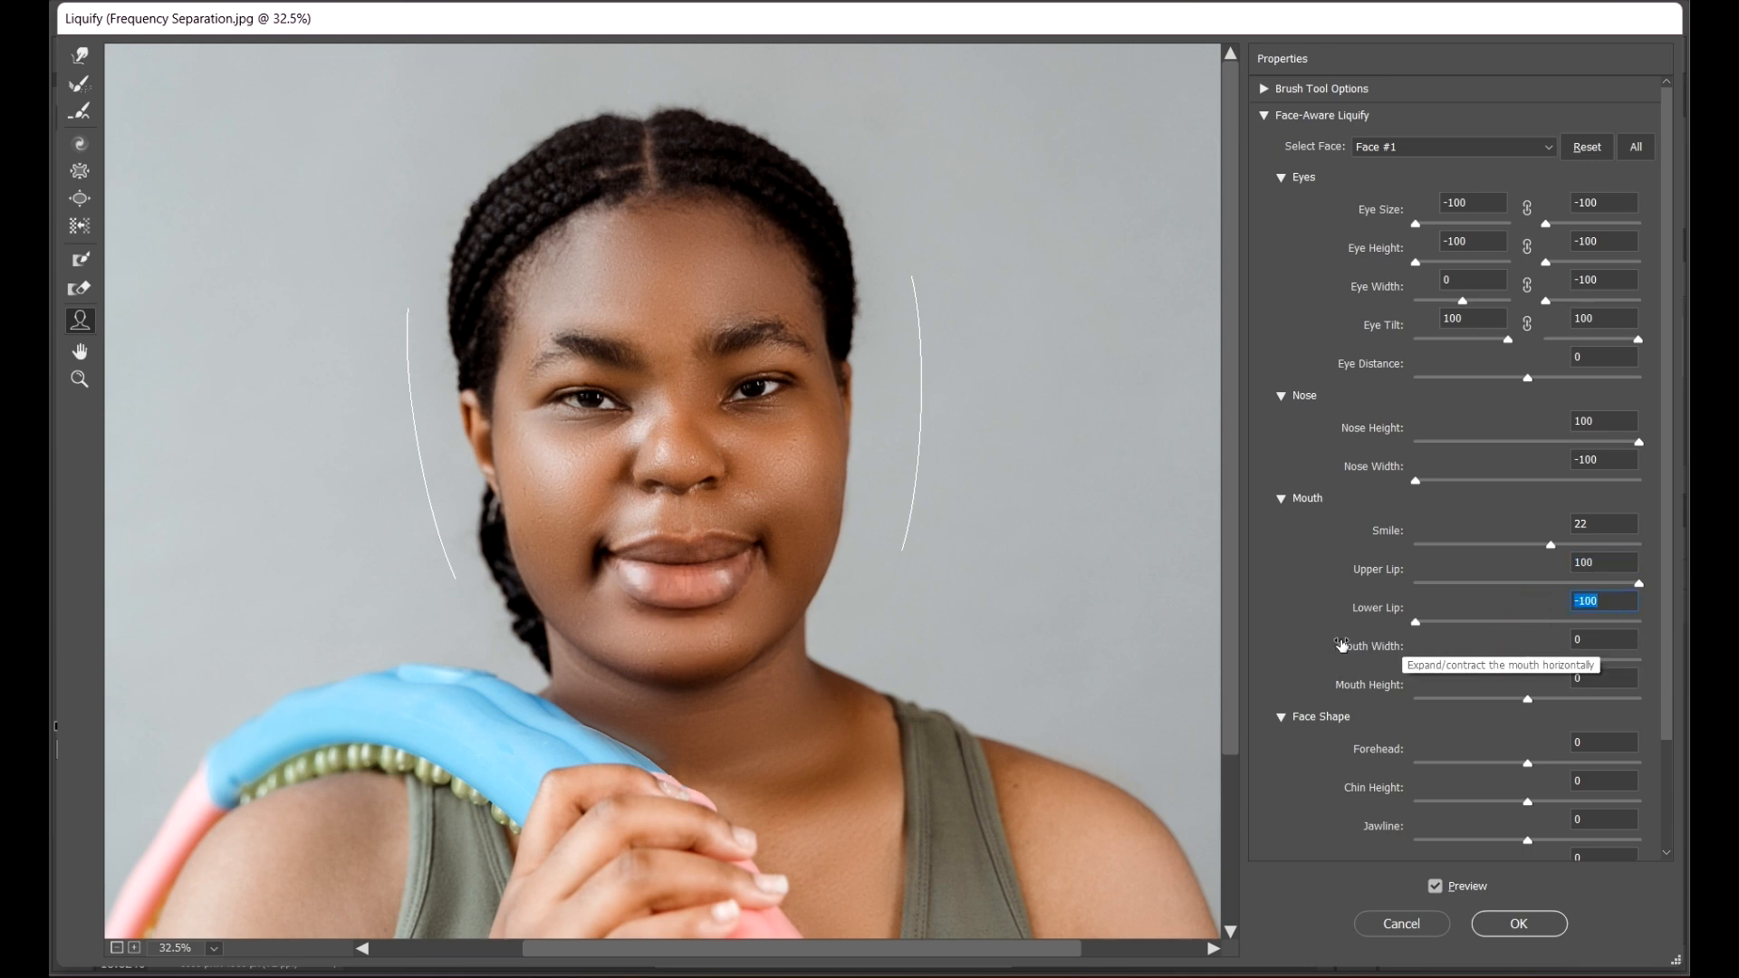
left_click(1451, 623)
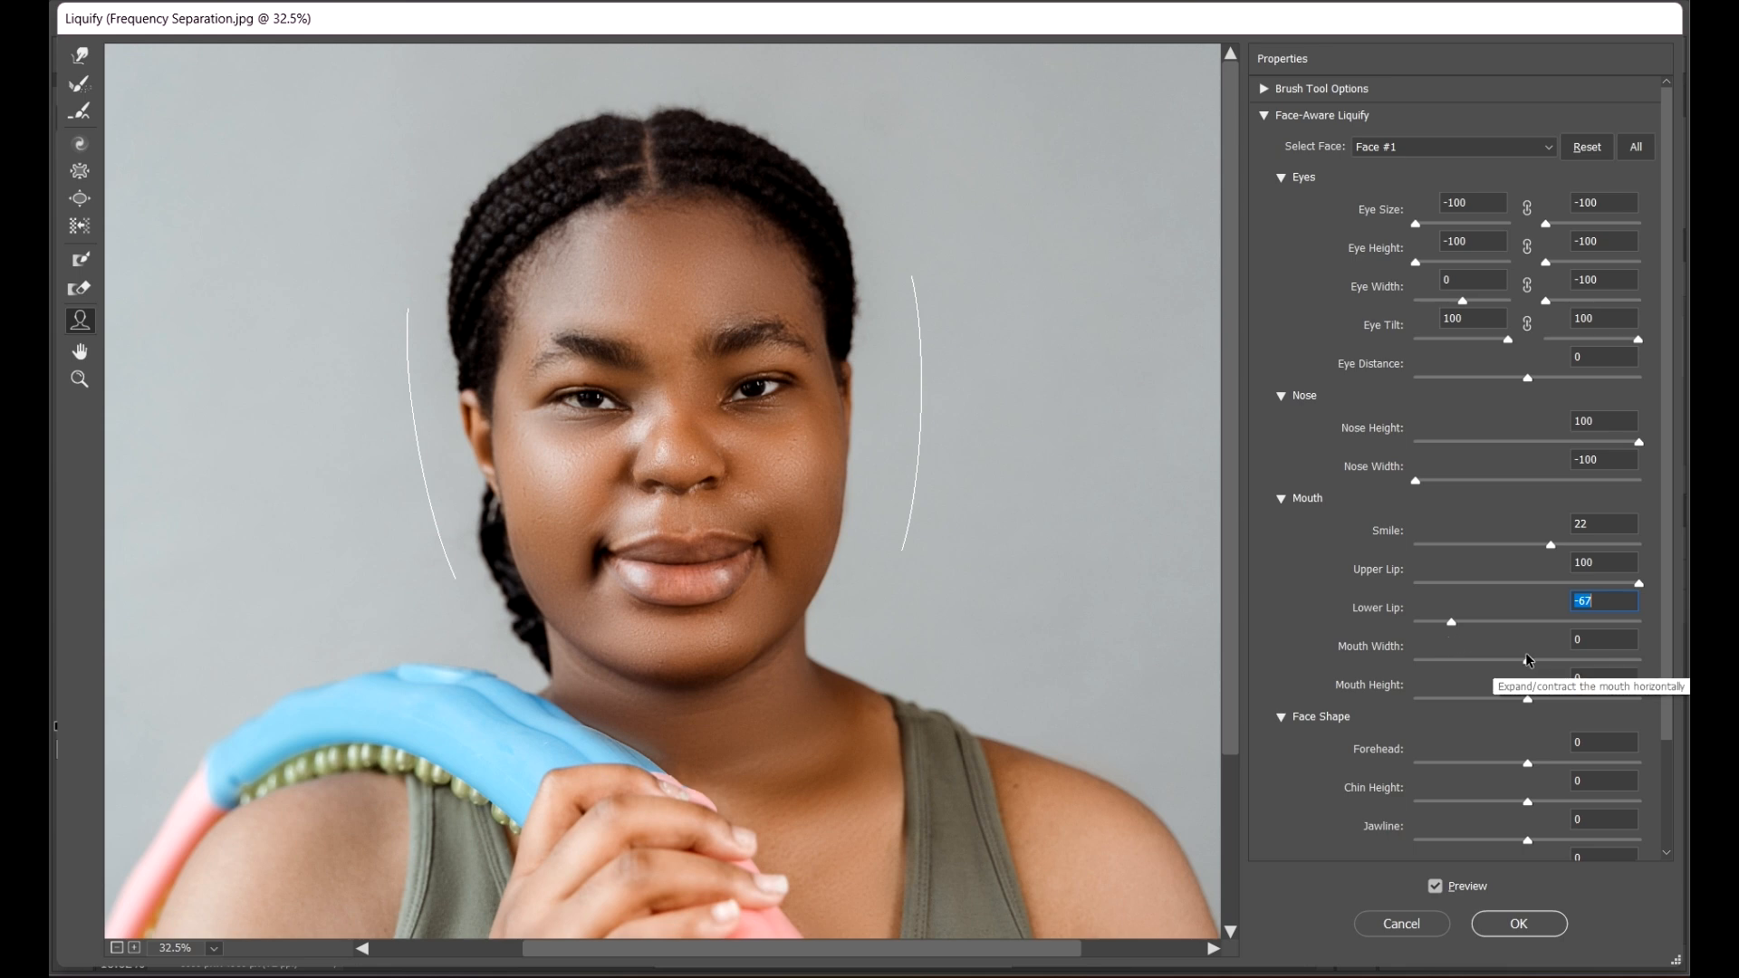
Step: Set Mouth Width to -75 and Mouth Height to 96
left_click_drag(1529, 660, 1323, 677)
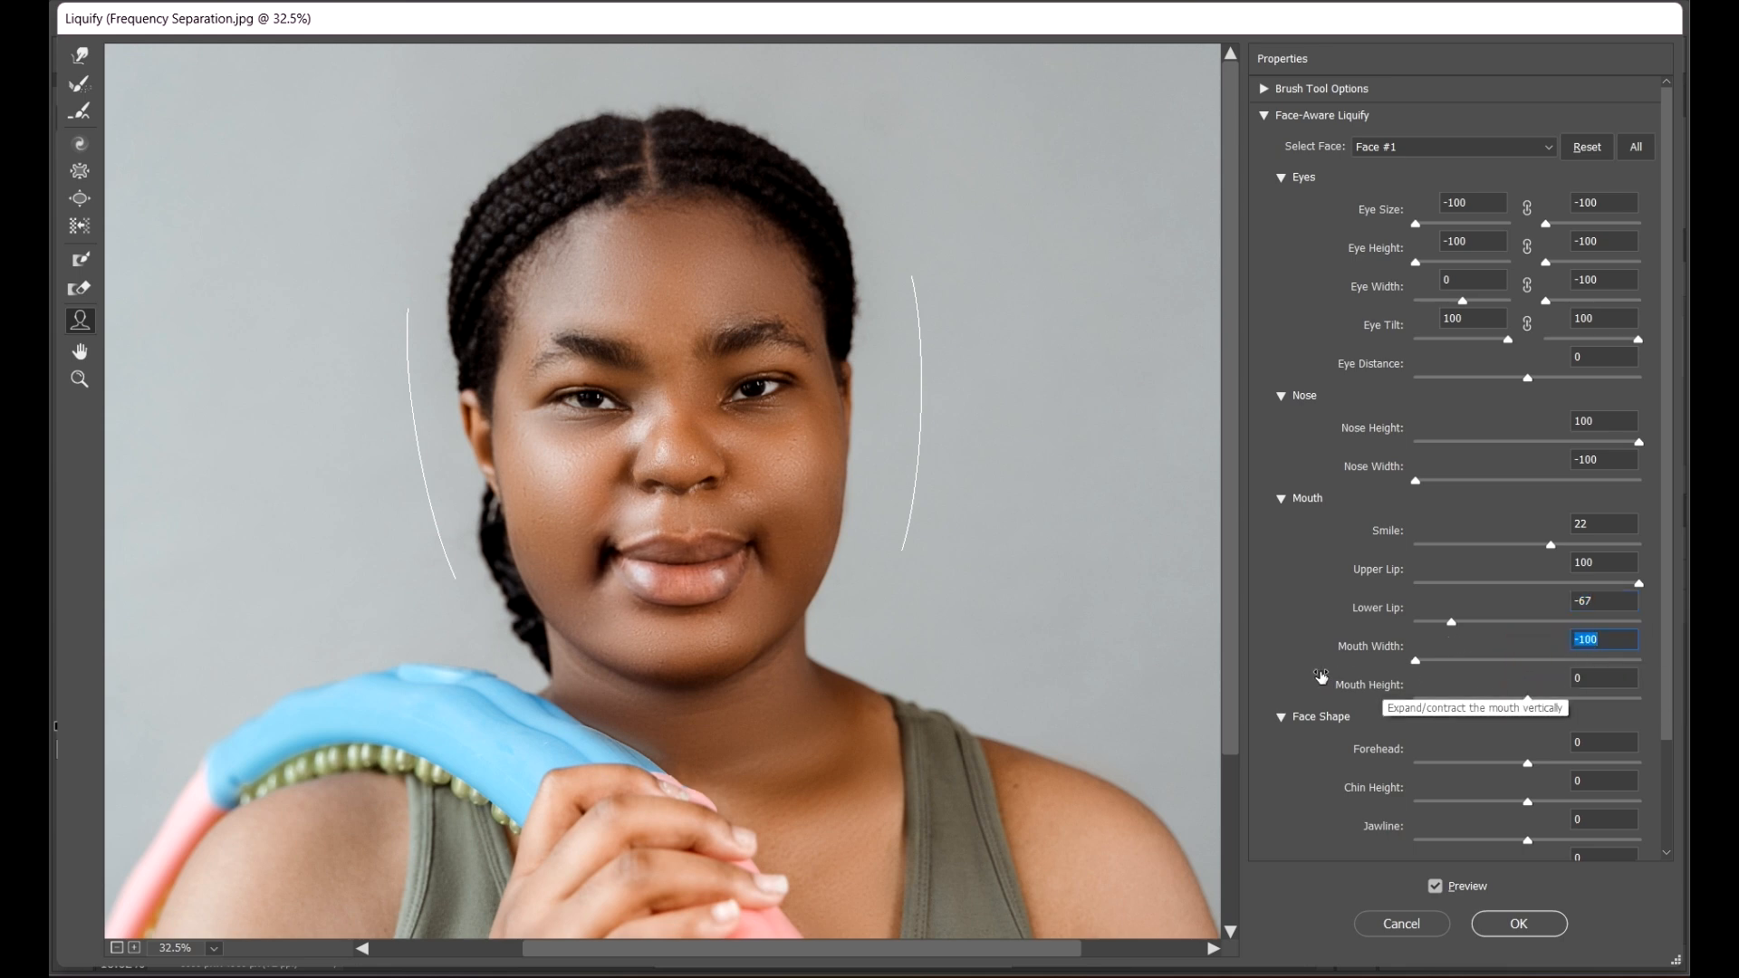
left_click(1443, 660)
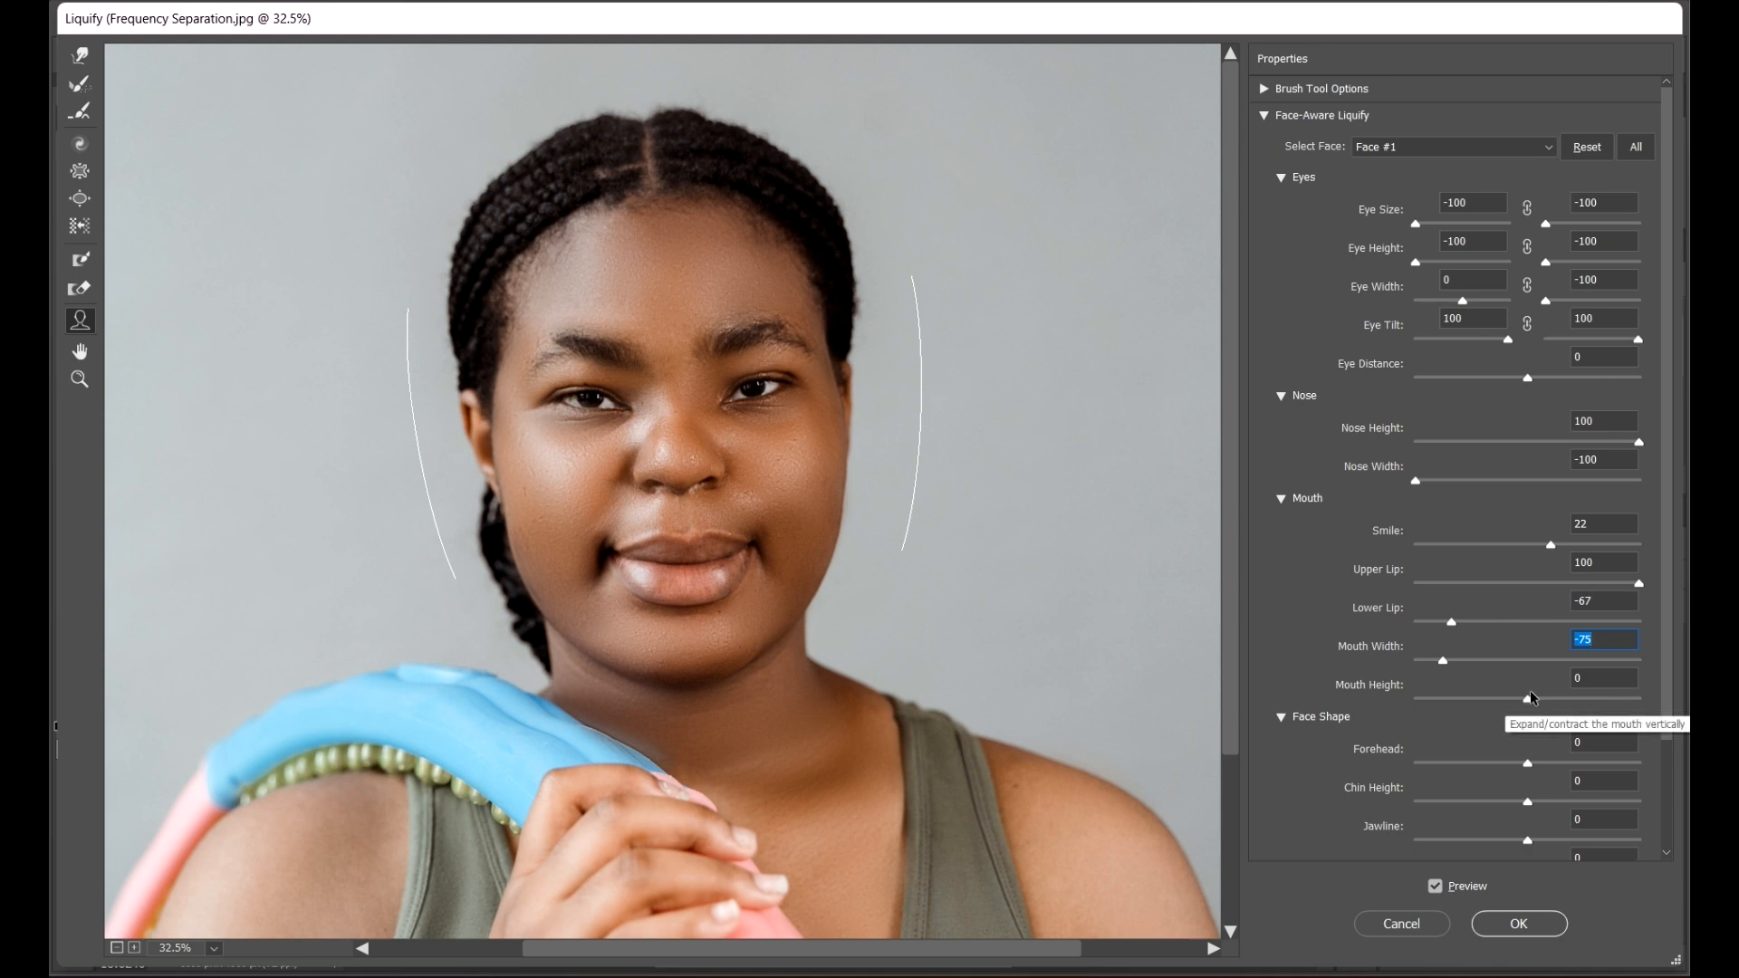
left_click_drag(1530, 697, 1640, 759)
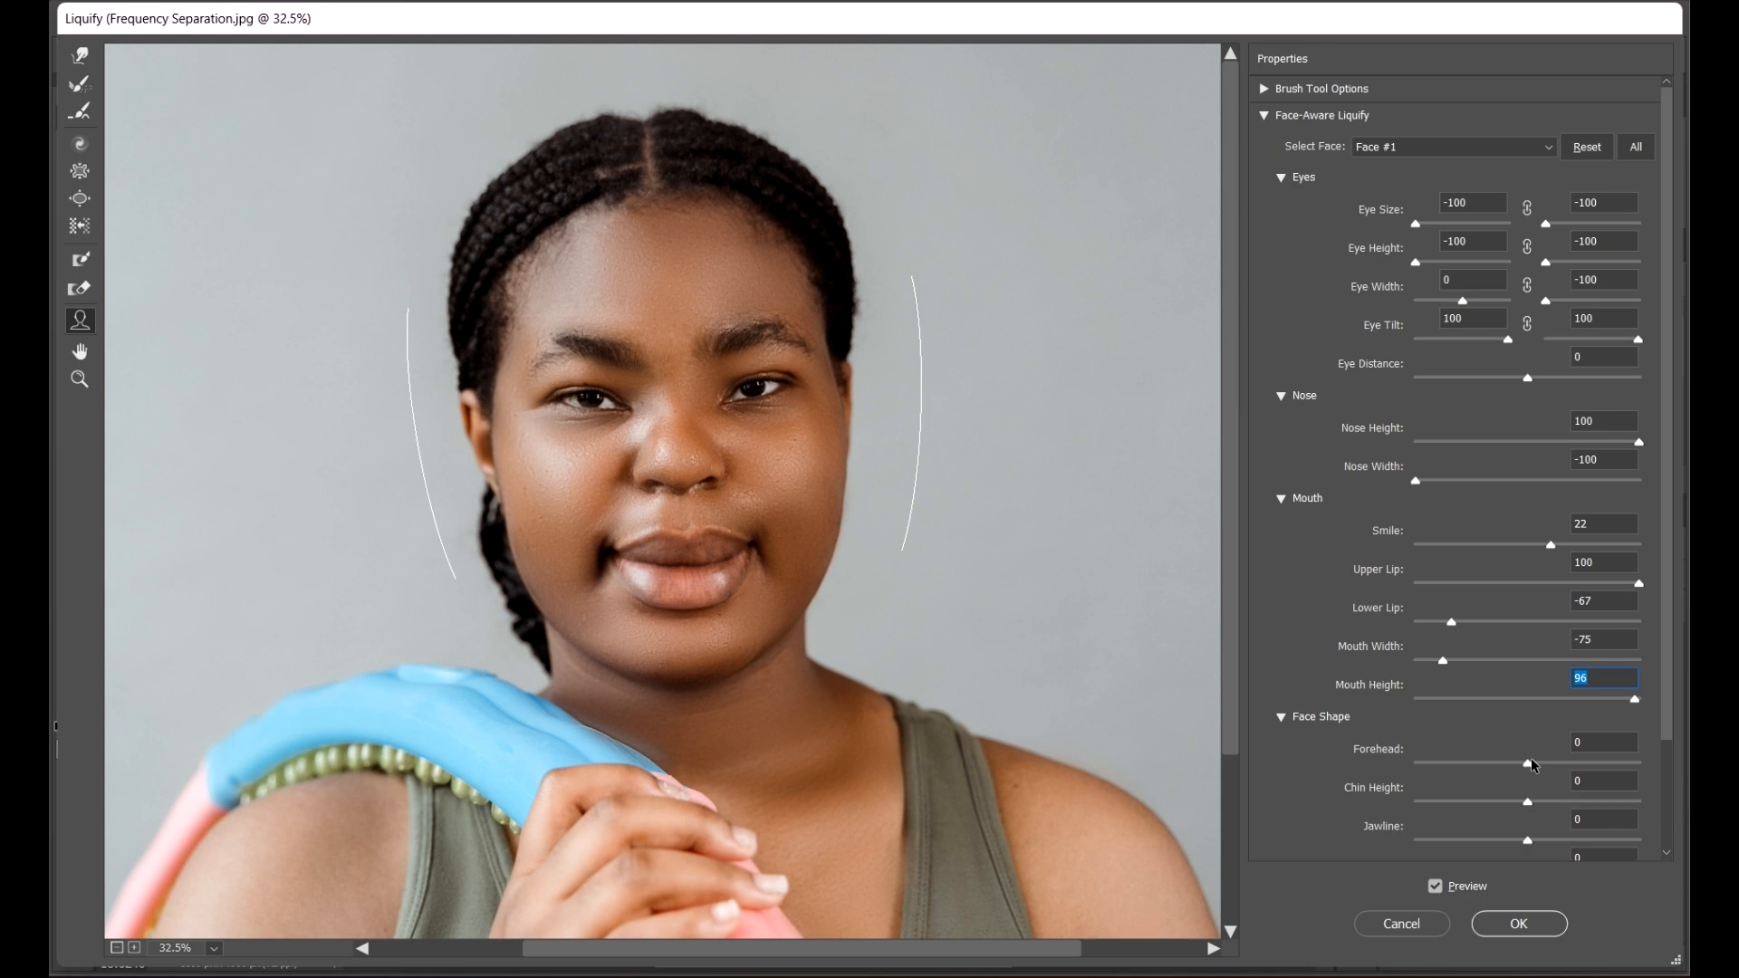
Step: Set Forehead to 100 and Chin Height to 100 in the face shape
left_click_drag(1531, 761, 1660, 770)
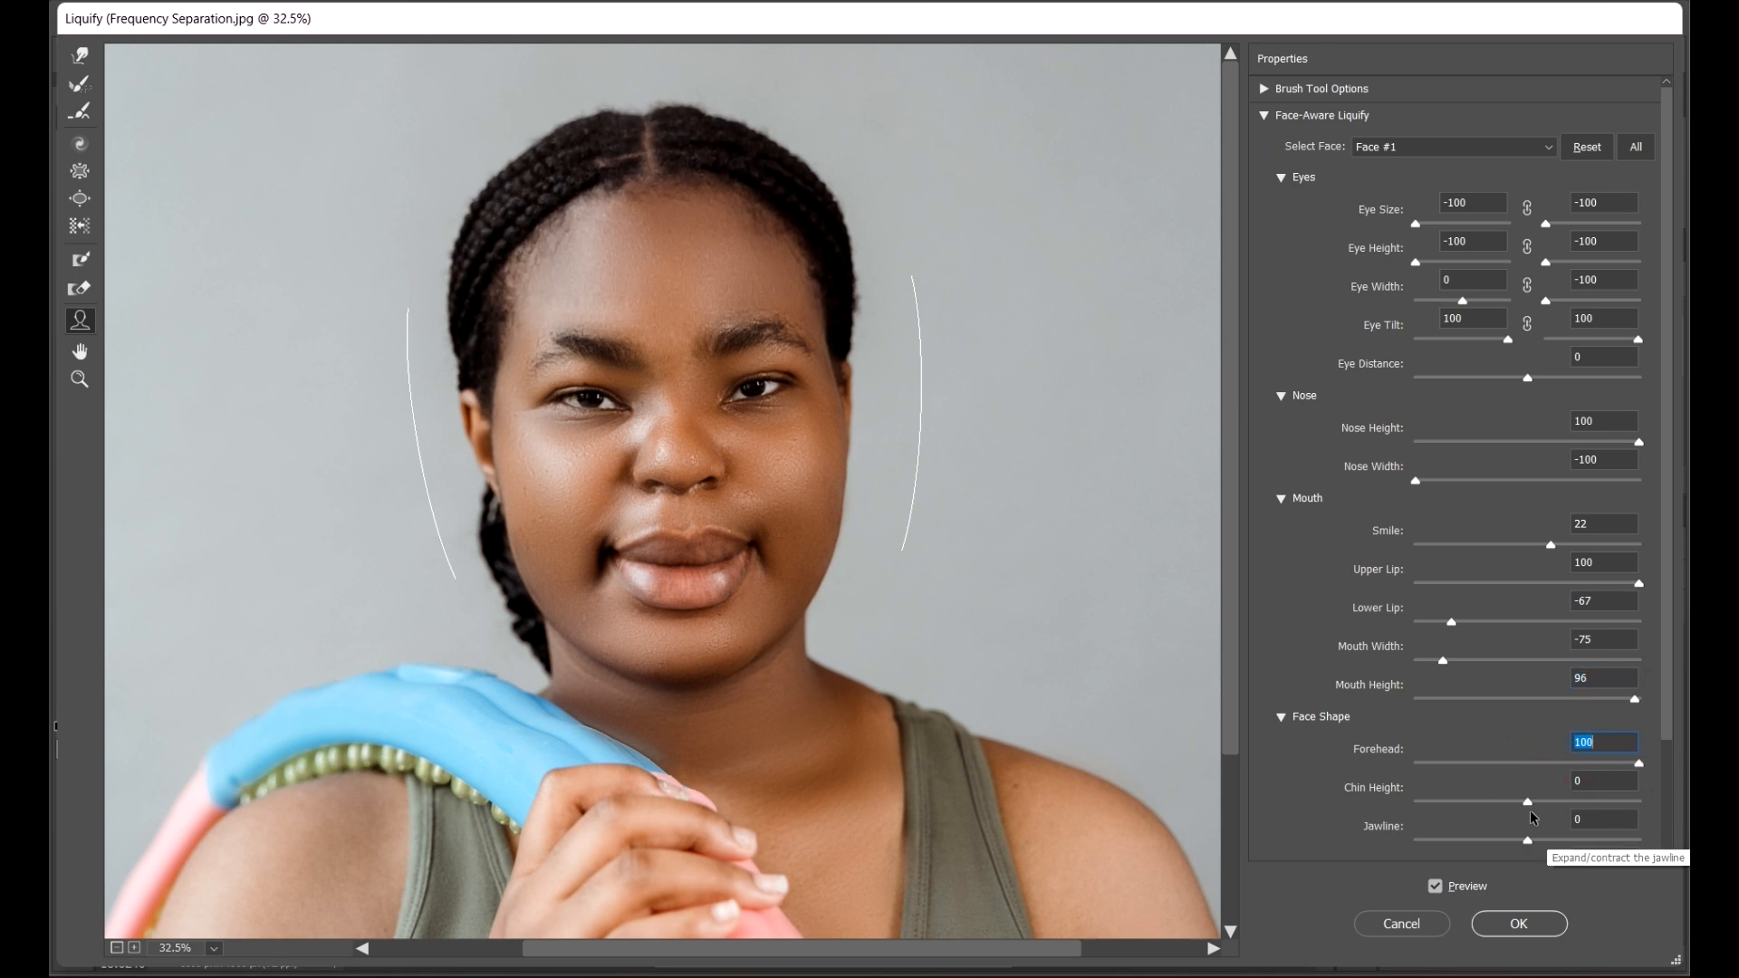
left_click_drag(1529, 800, 1272, 824)
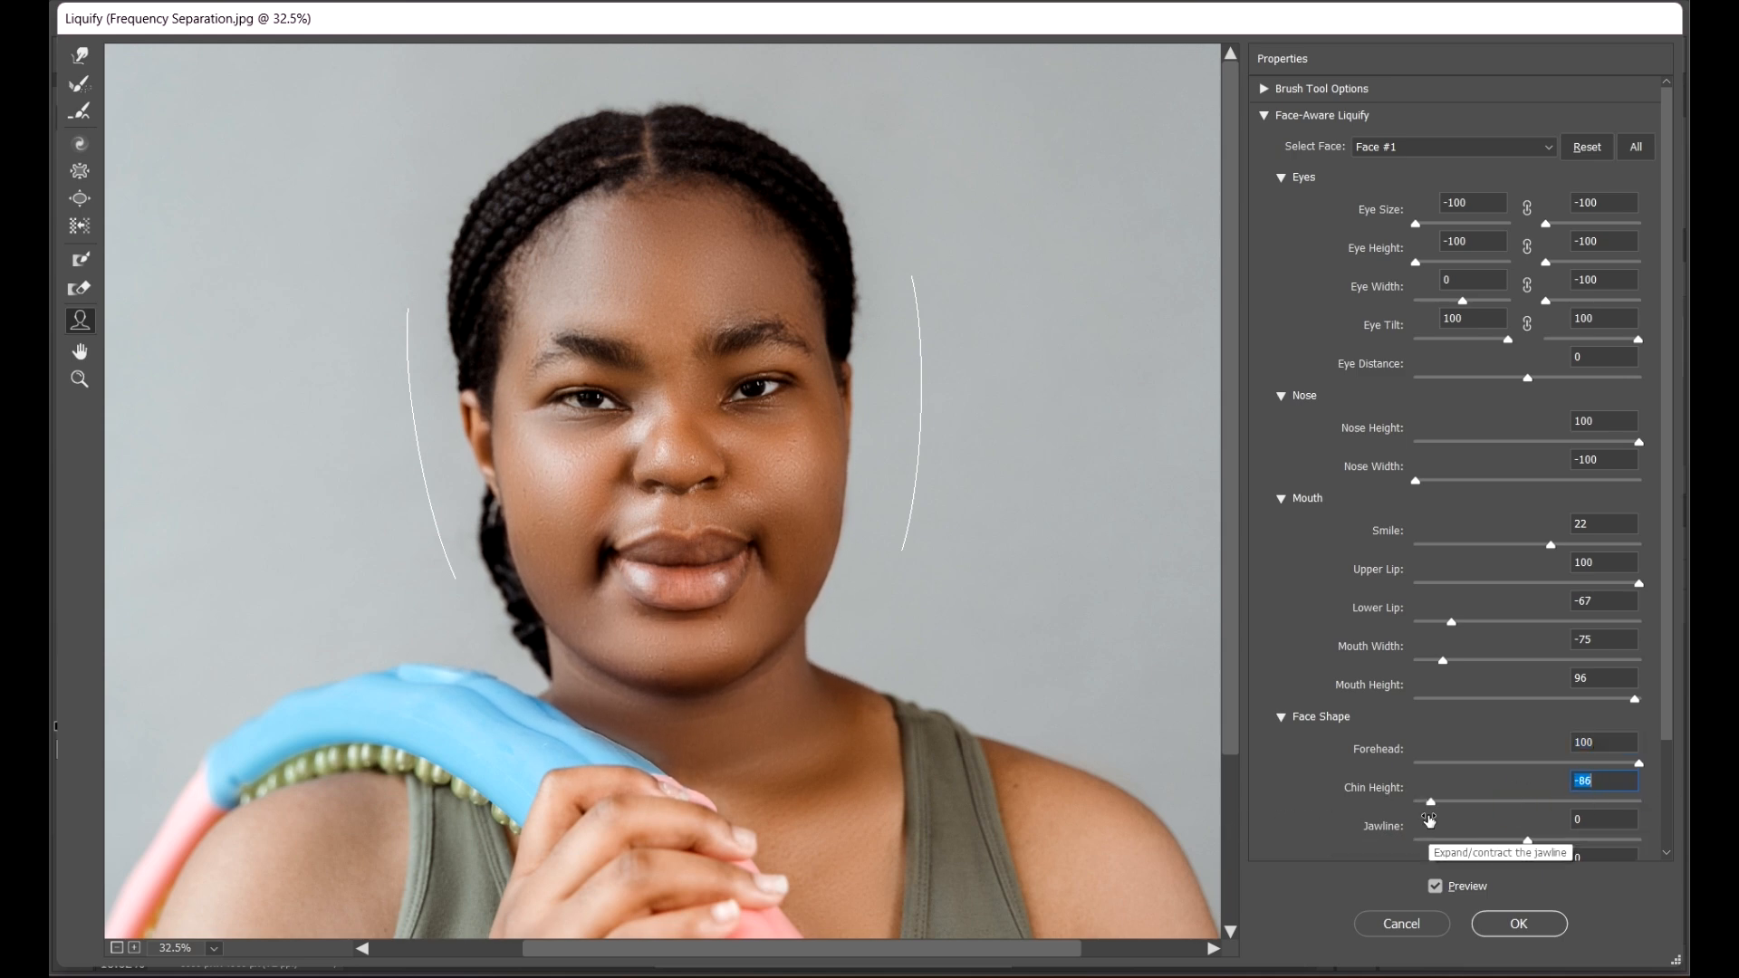
left_click_drag(1399, 821, 1666, 839)
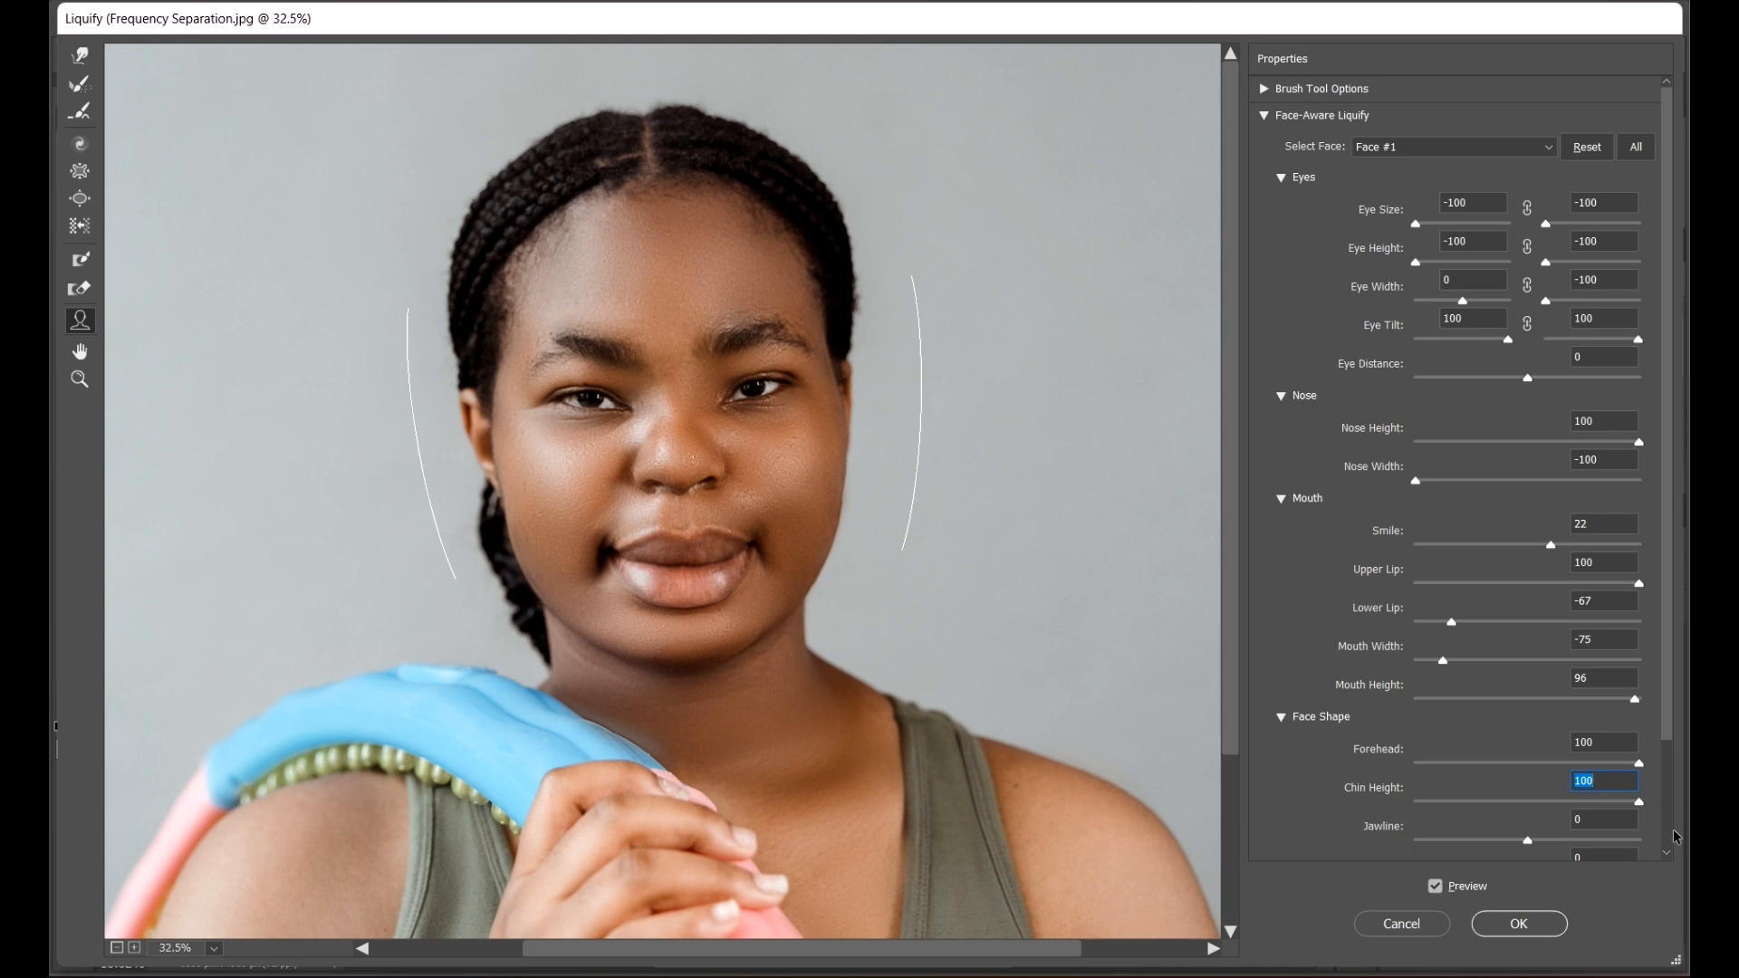
type("0")
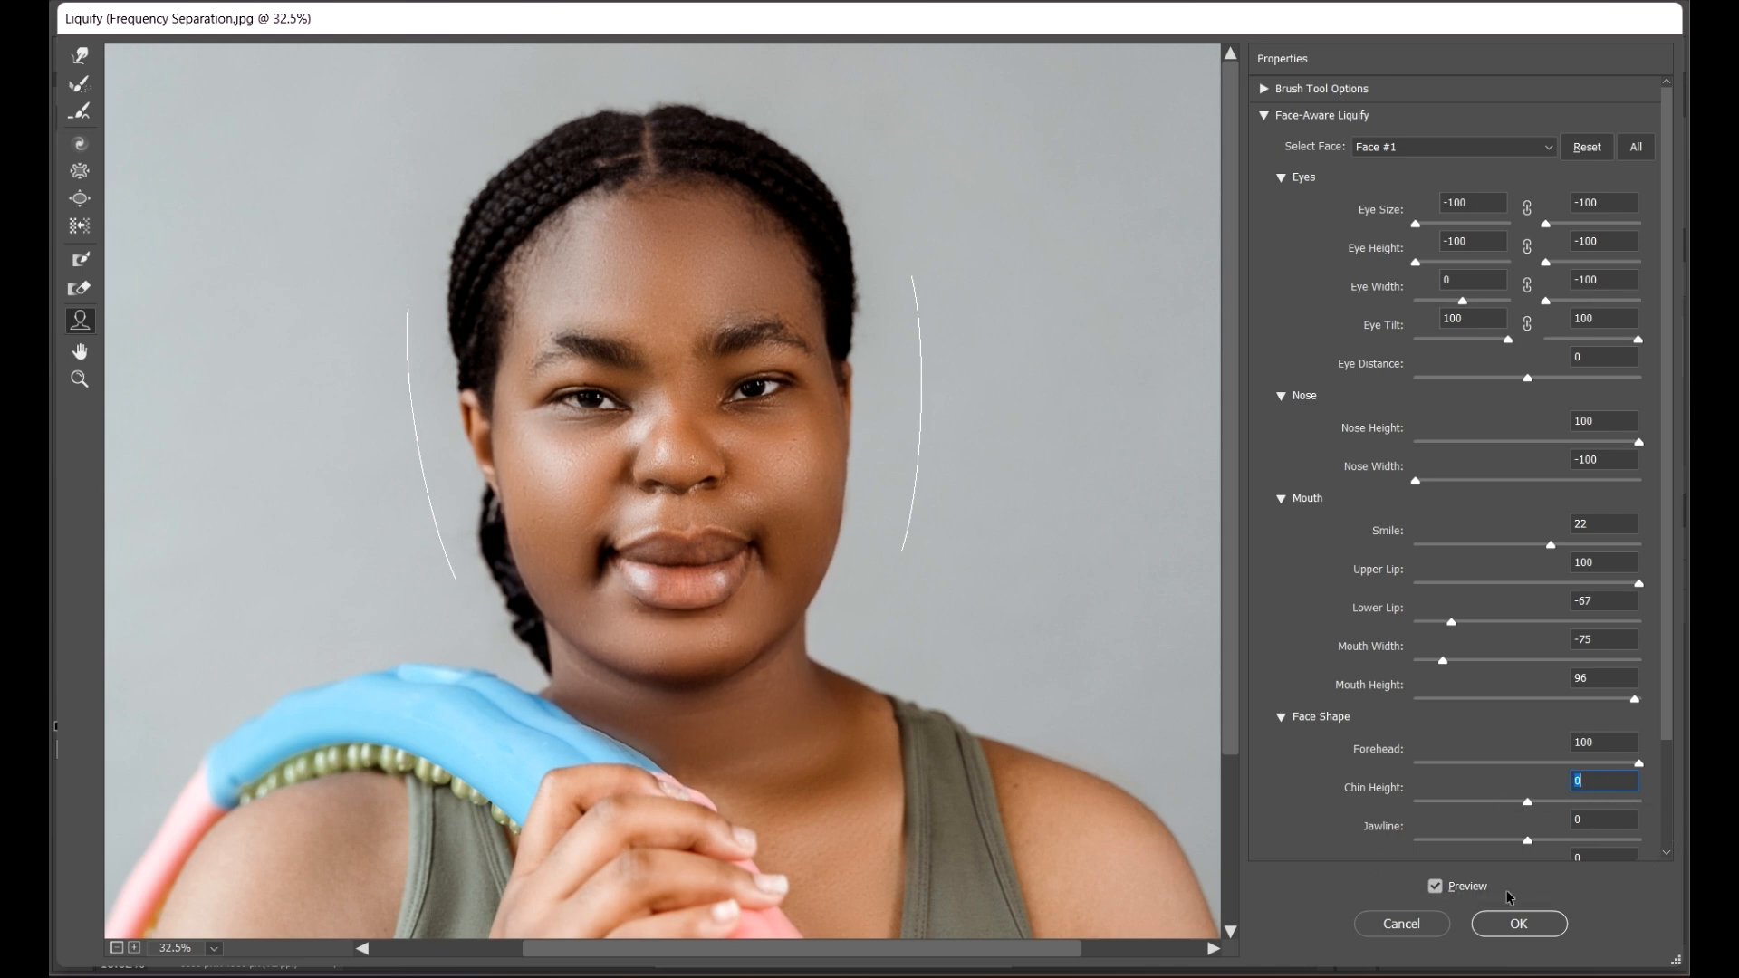
left_click_drag(1508, 898, 1641, 822)
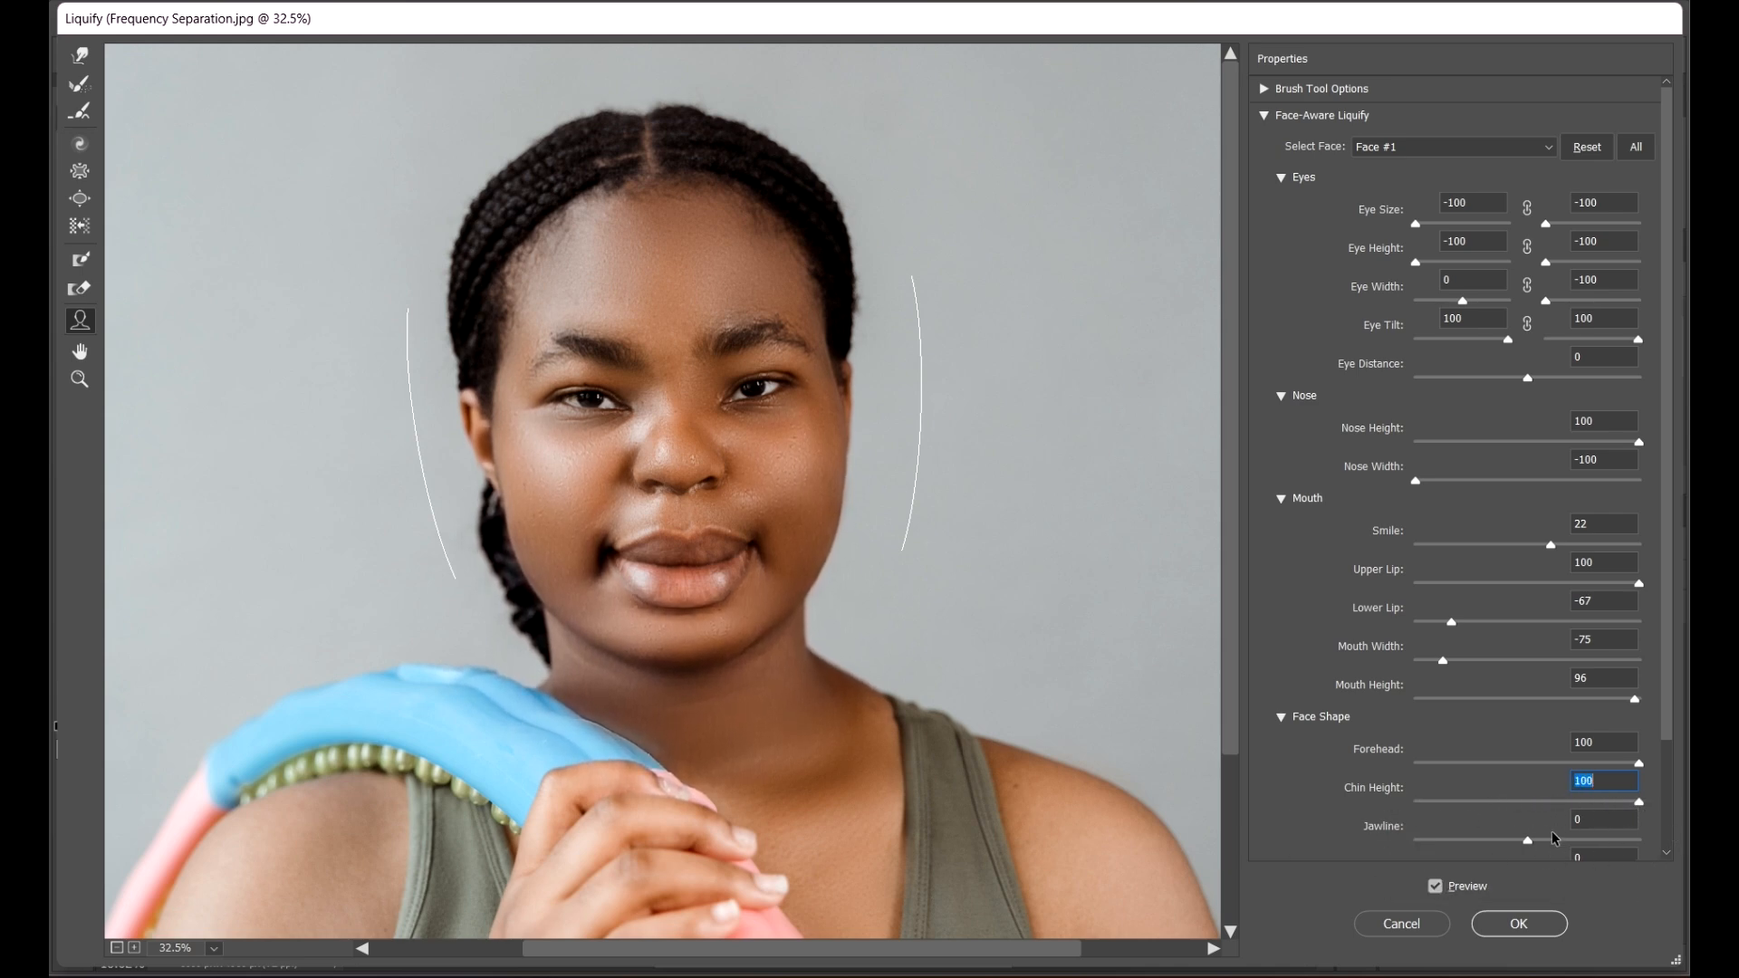
Step: Set Jawline to -100 and Face Width to -100 to slim the face
left_click_drag(1535, 840, 1395, 830)
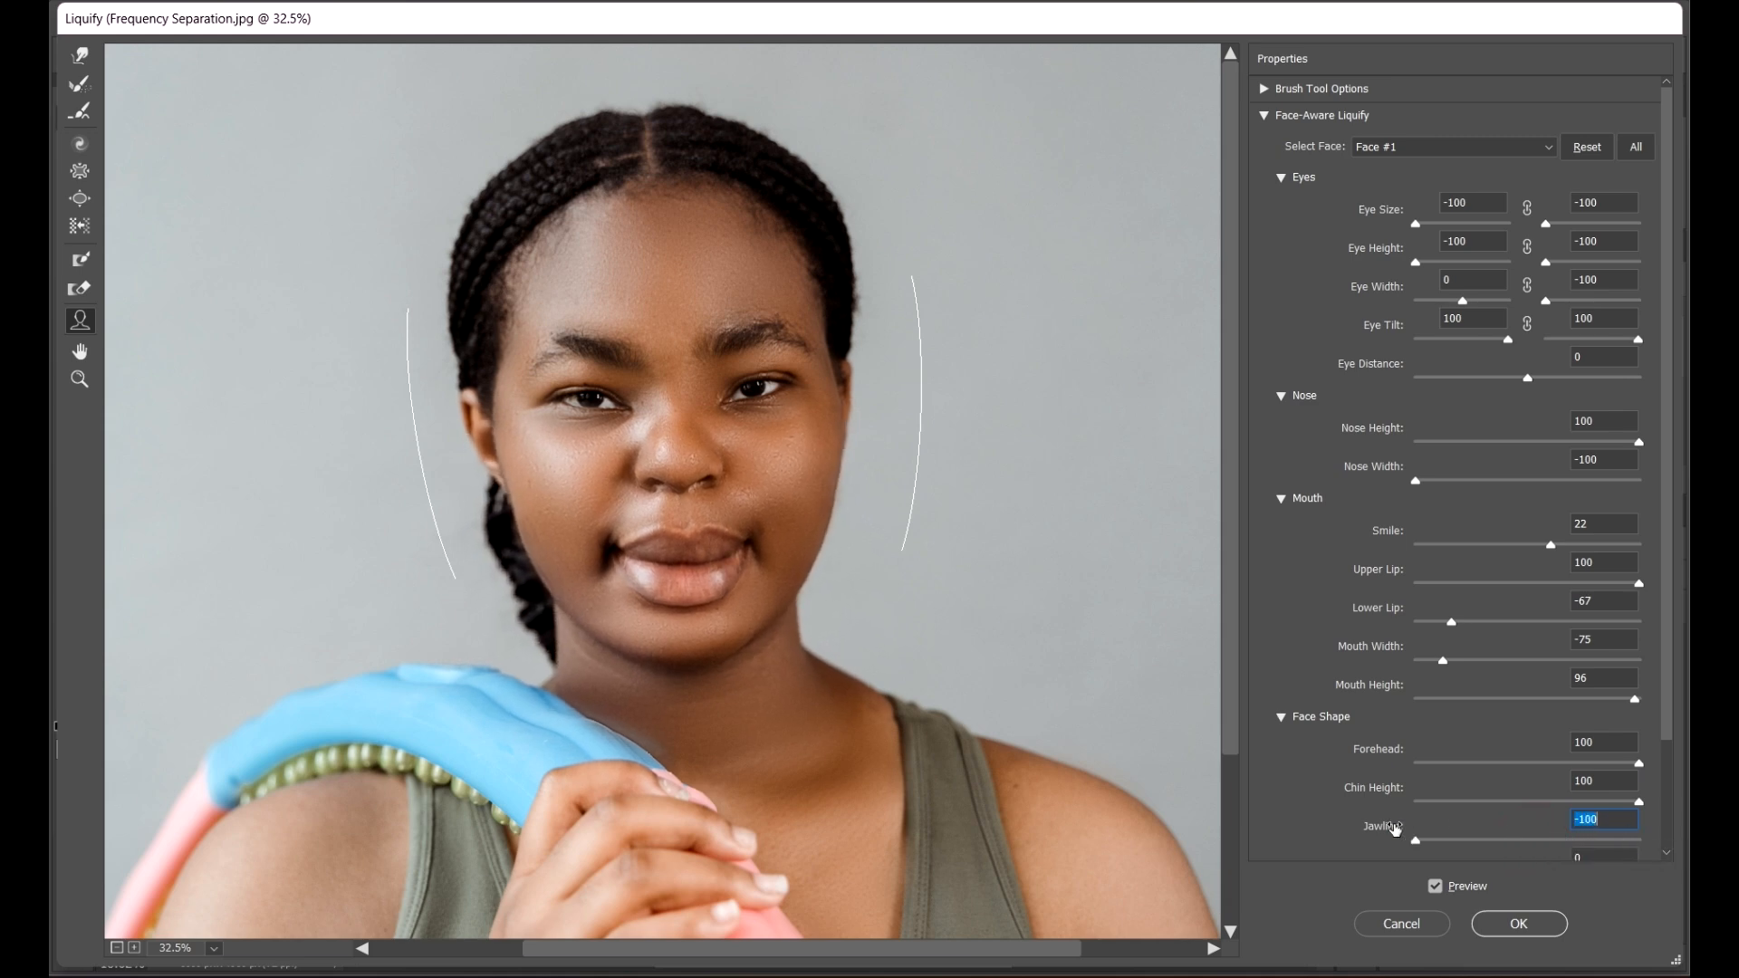
scroll(1379, 767, "down", 5)
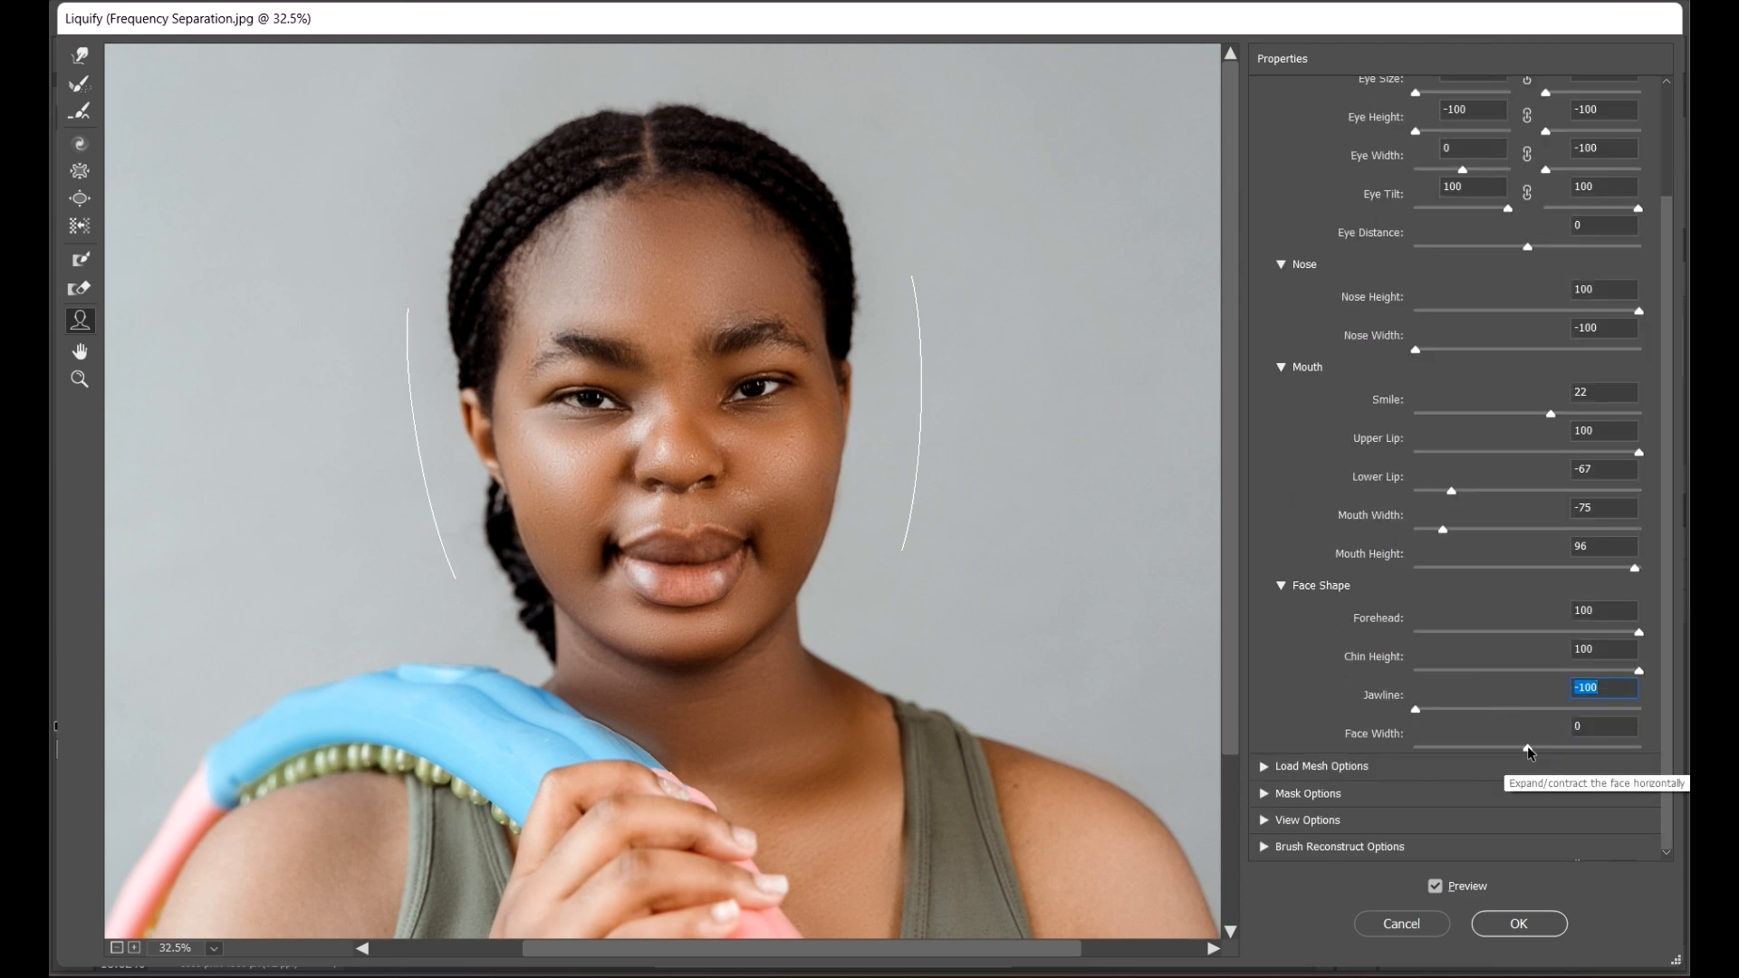
left_click_drag(1528, 749, 1639, 748)
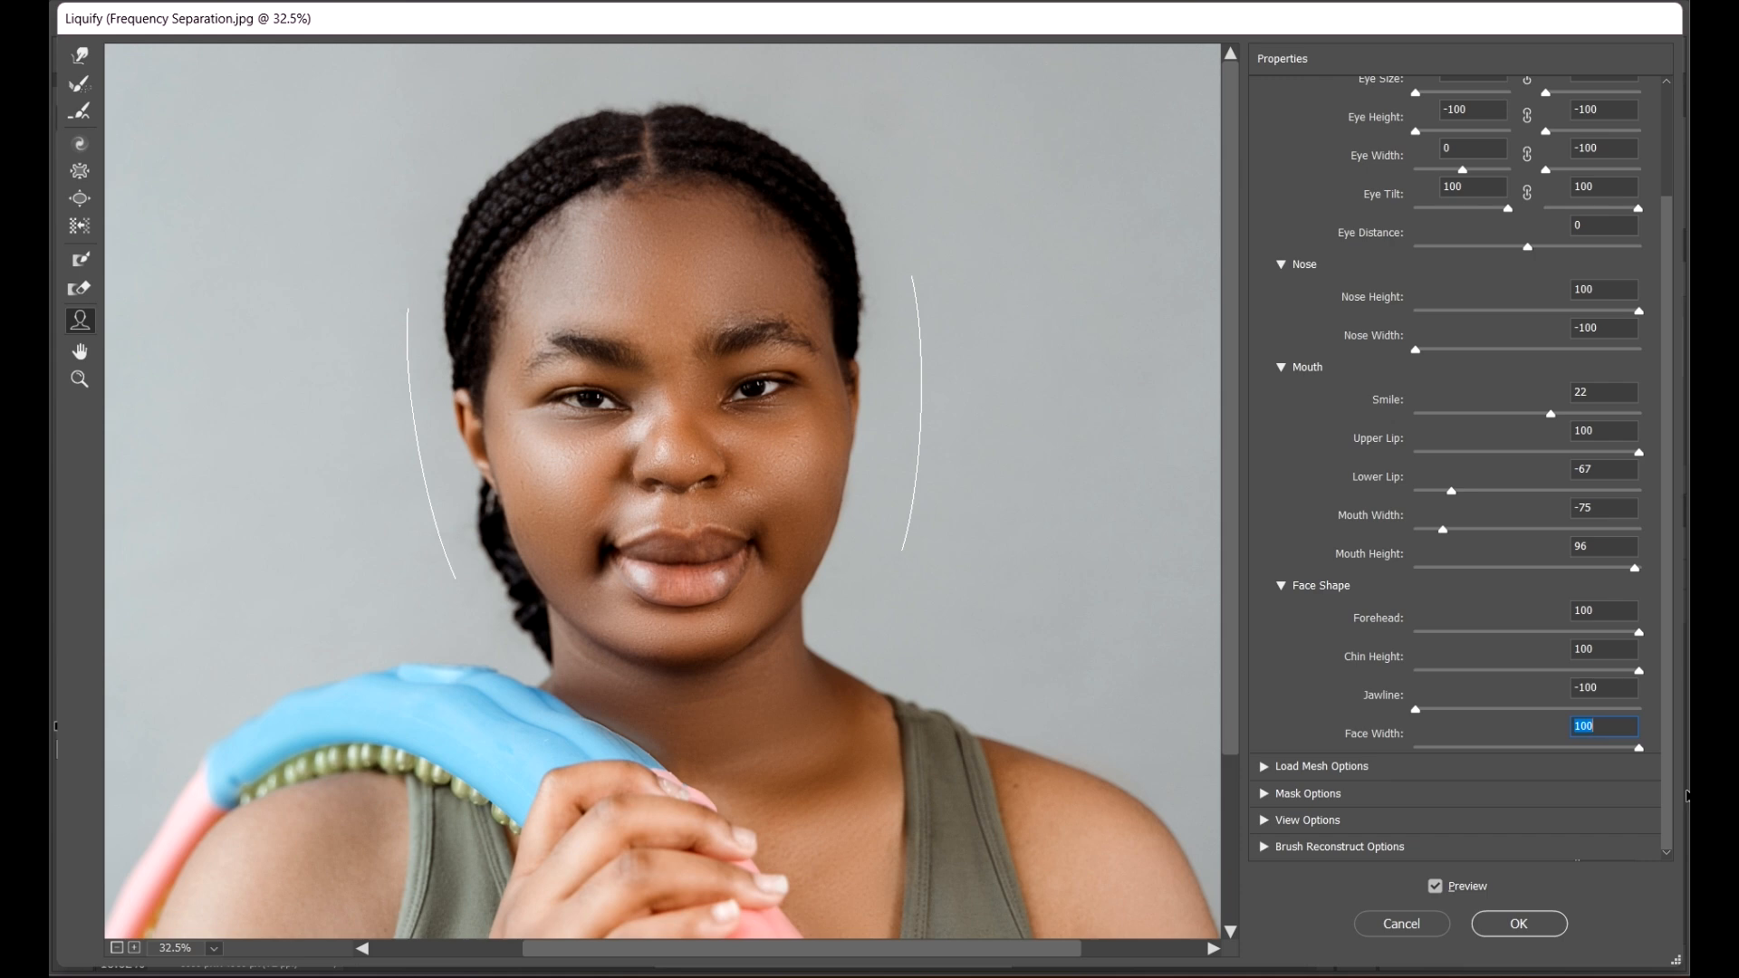
type("-100")
key("Return")
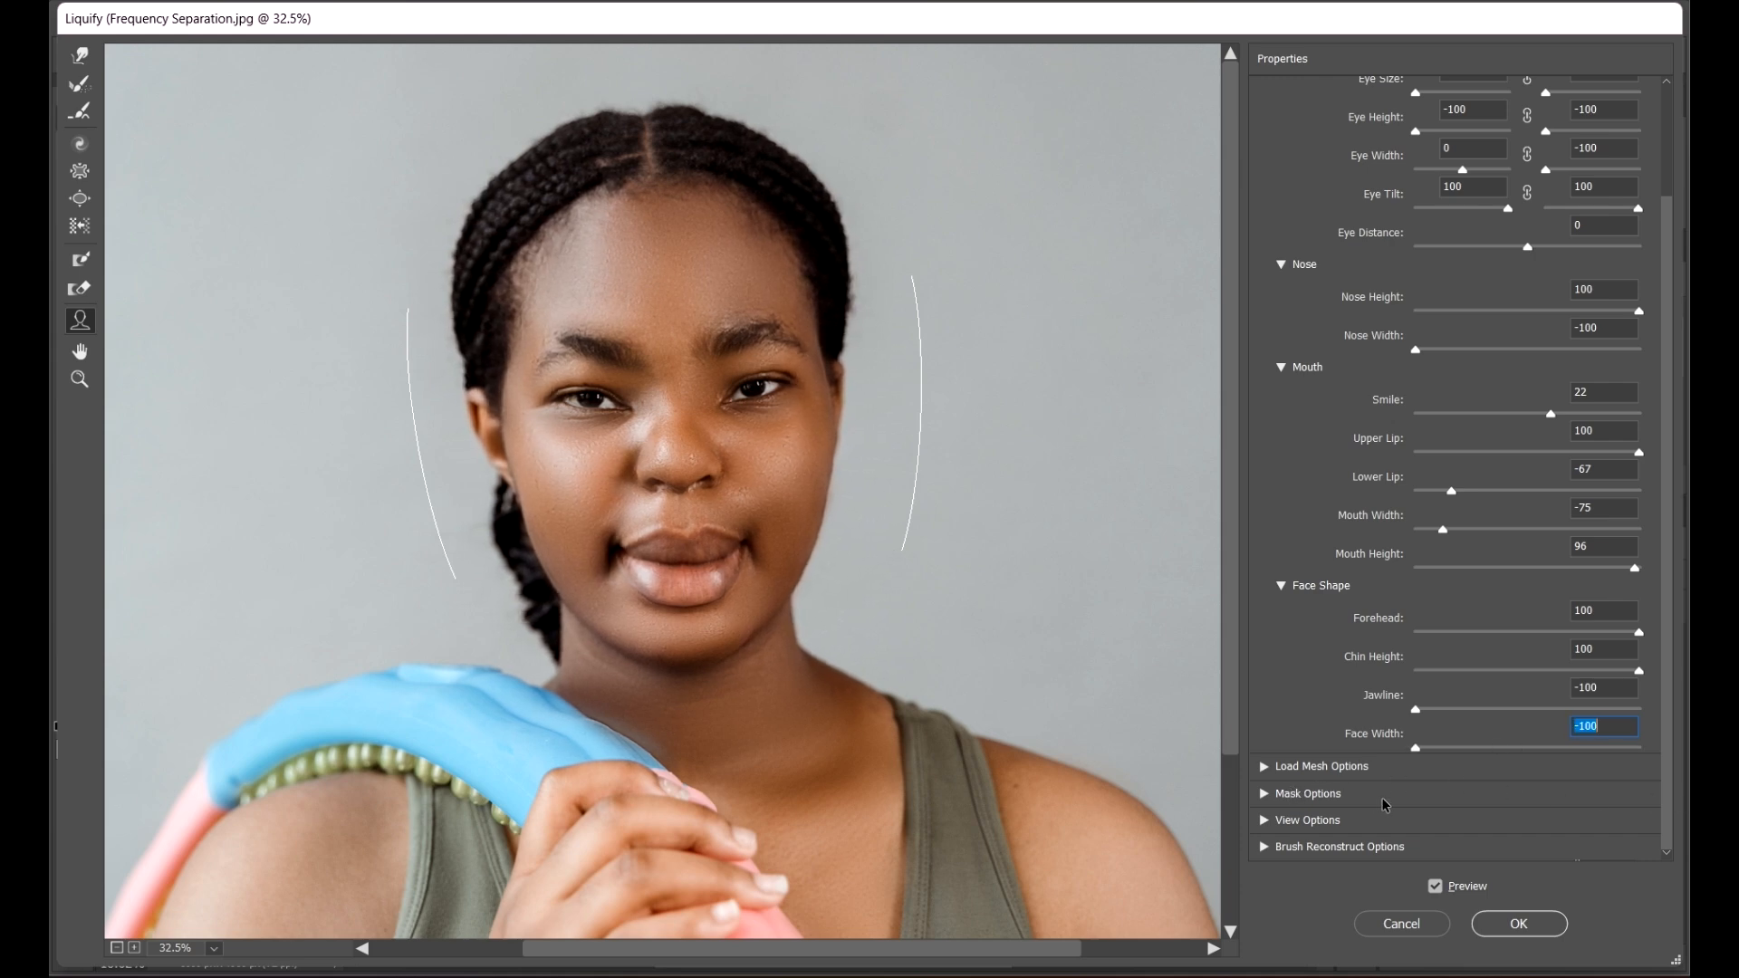
Step: Compare the whole portrait before and after the mouth and face shape adjustments by switching the preview off and on
left_click(803, 613, "alt")
scroll(830, 634, "down", 4)
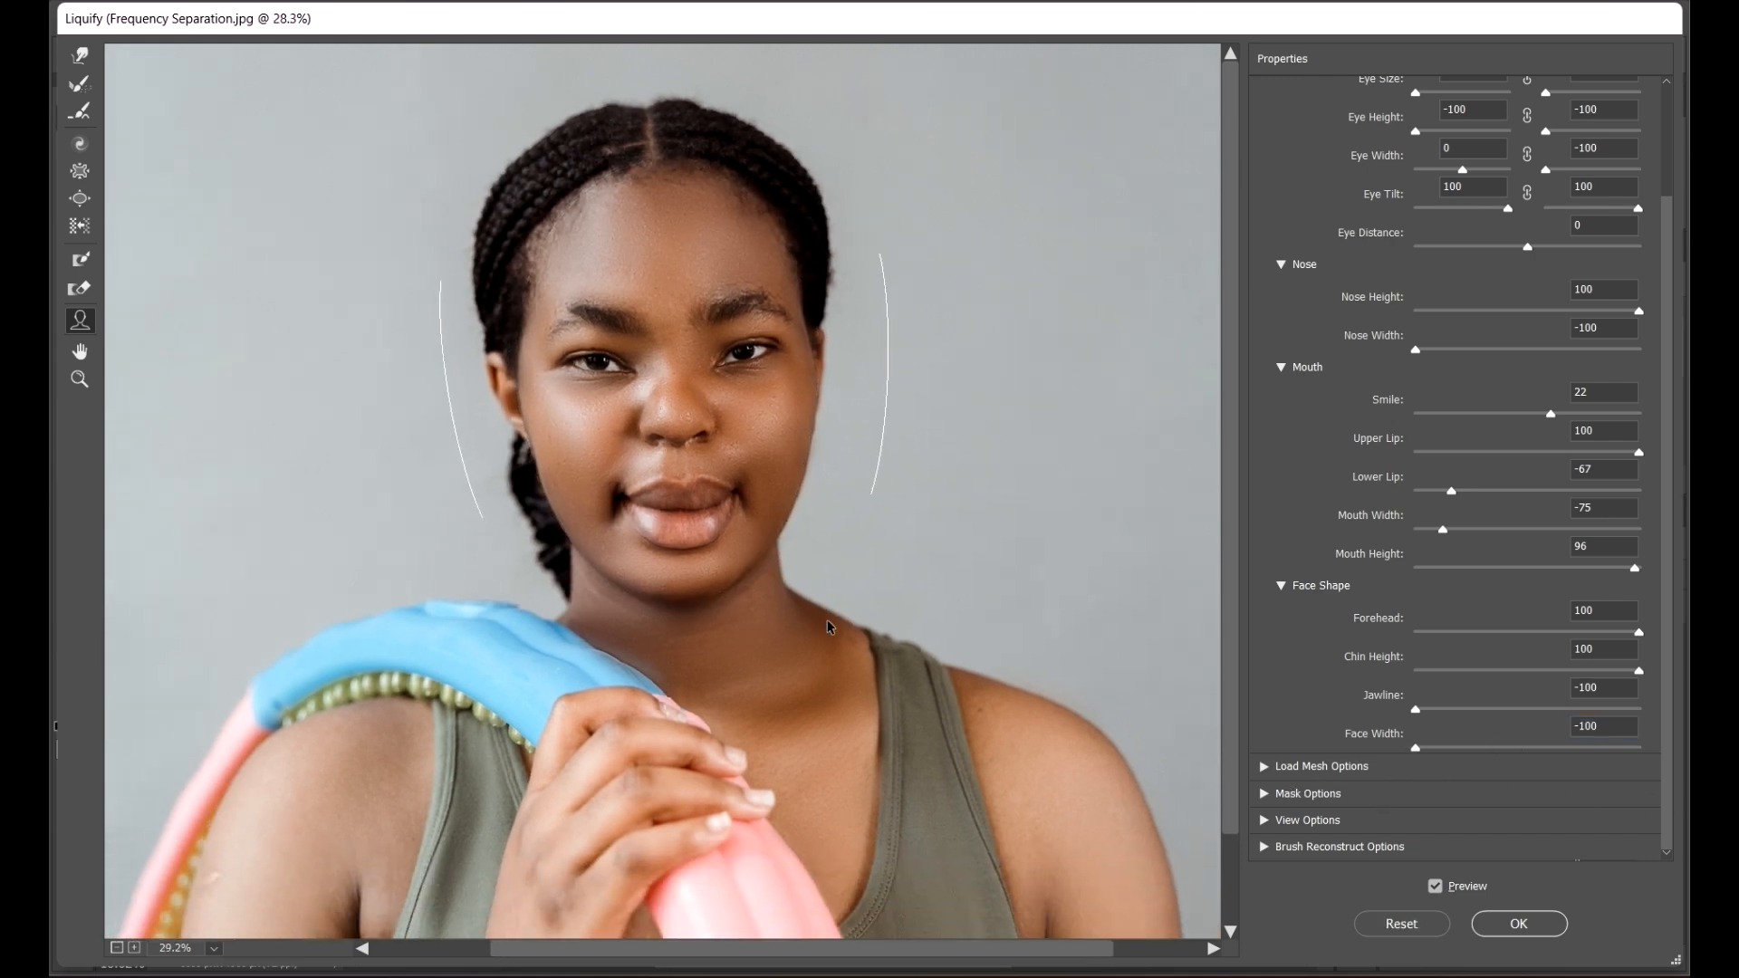
scroll(826, 521, "down", 3)
scroll(716, 444, "up", 4)
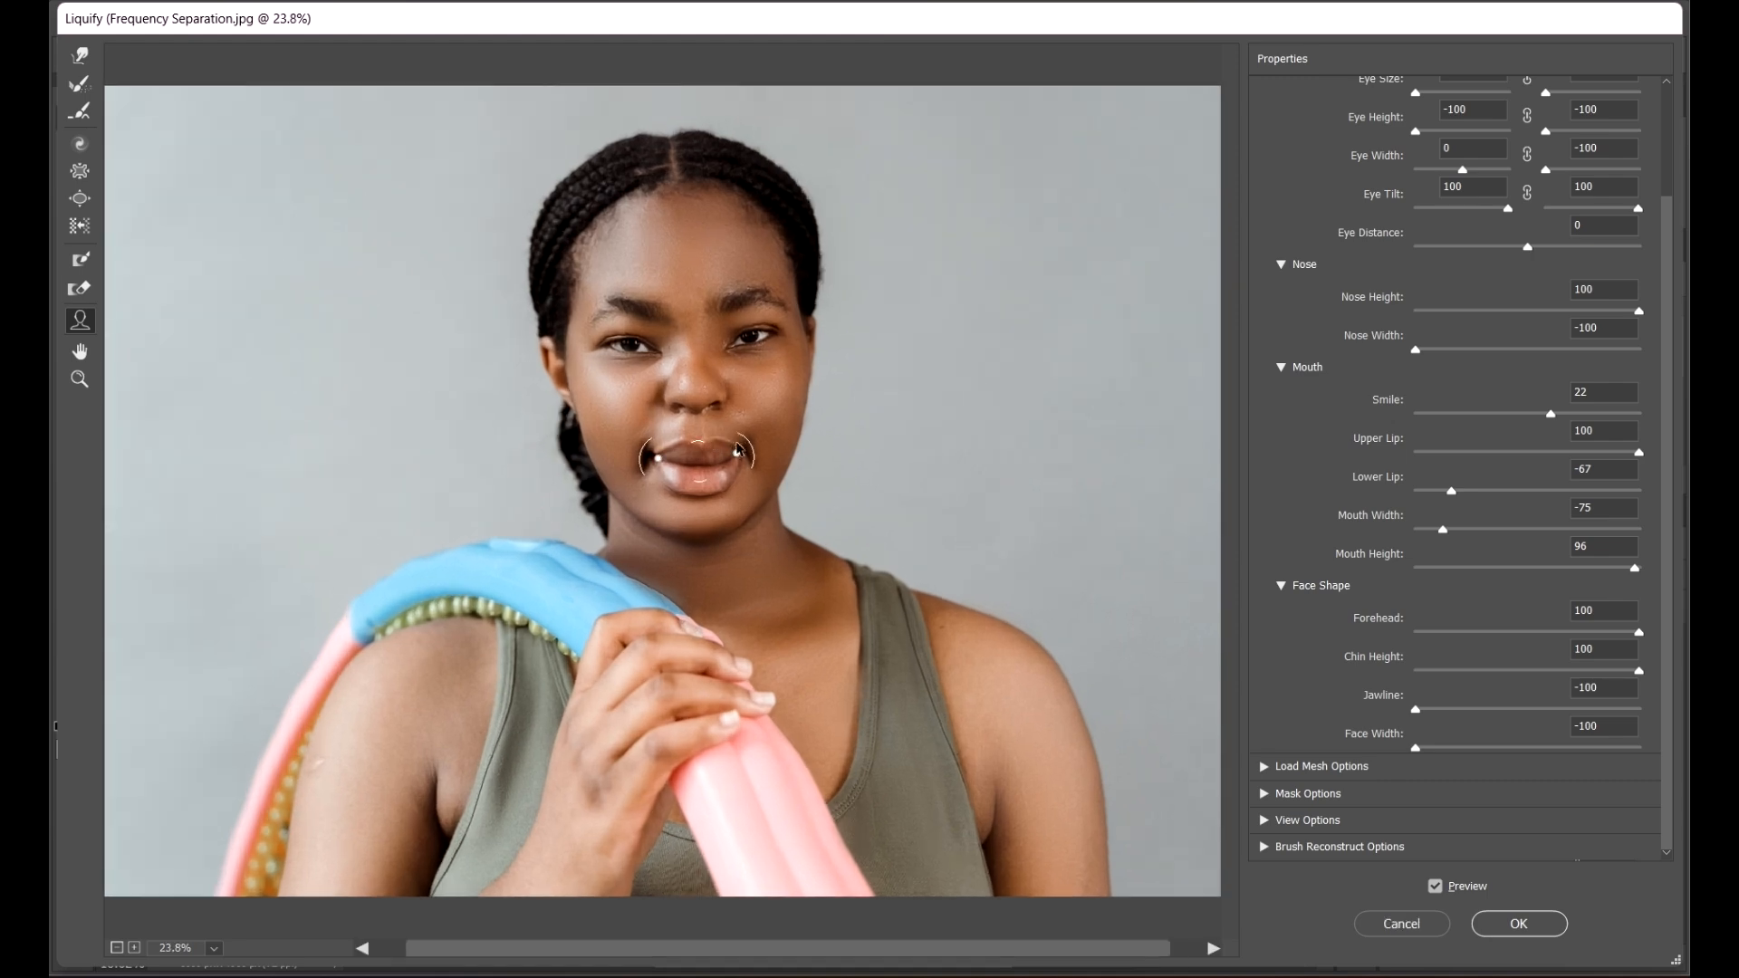
scroll(838, 483, "down", 1)
scroll(841, 487, "down", 1)
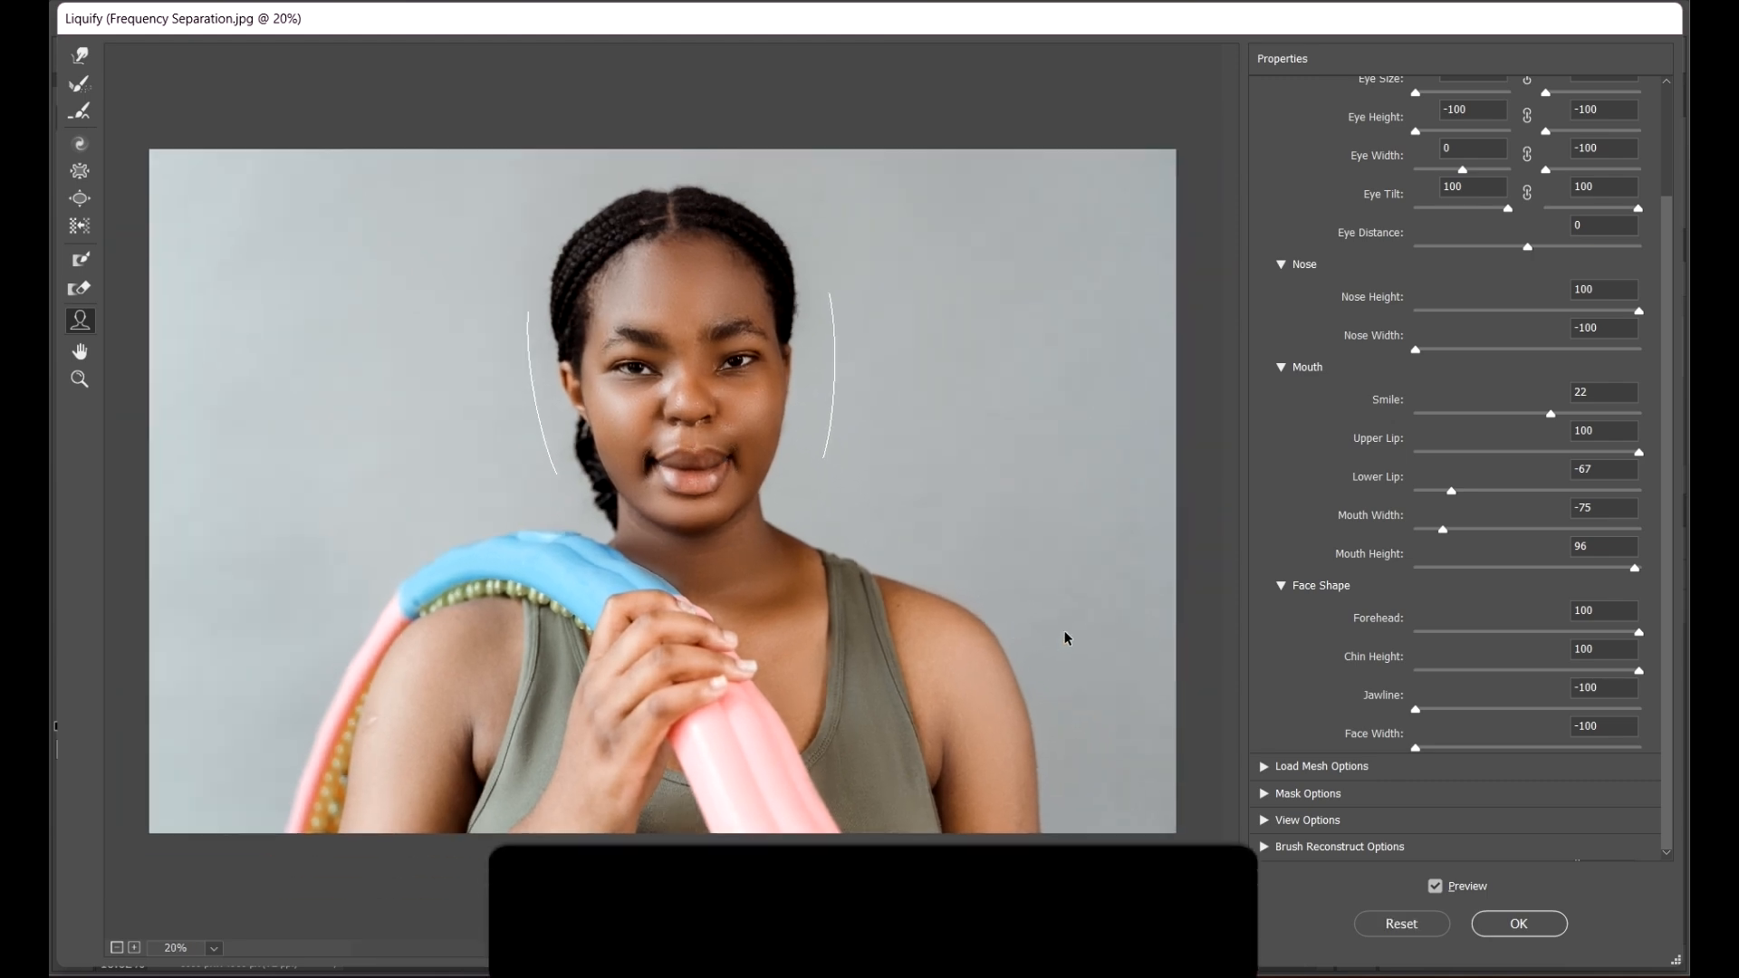
left_click(1435, 886)
left_click(1433, 886)
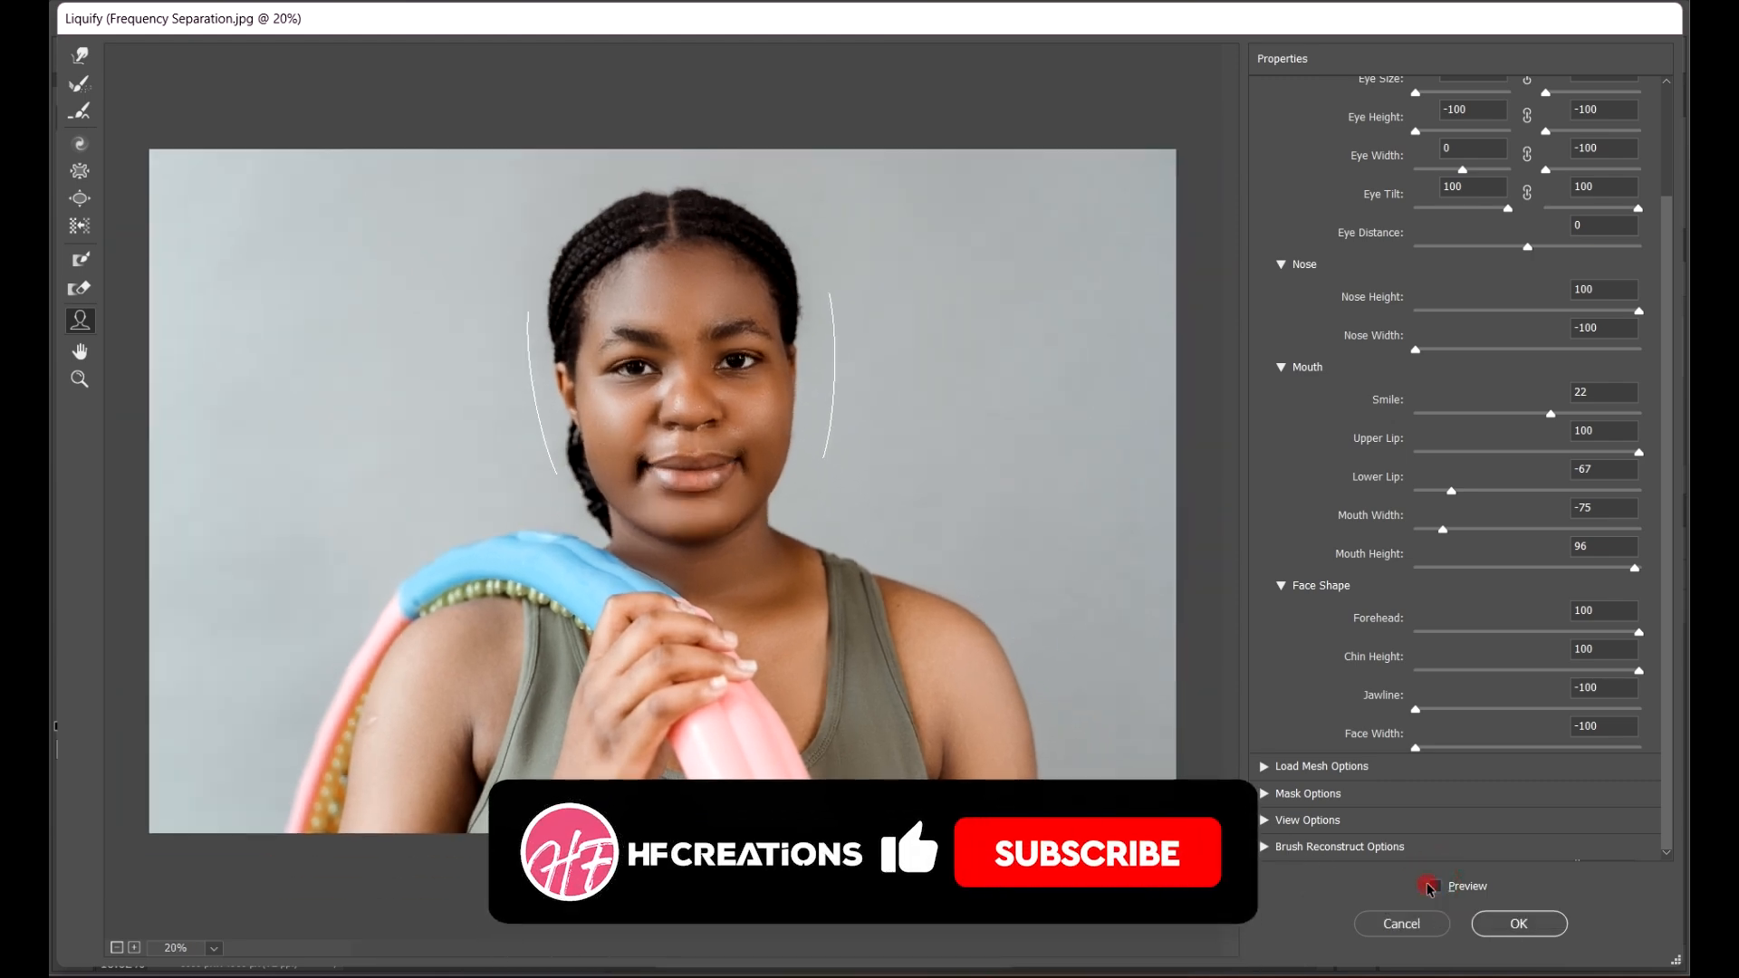
scroll(675, 508, "up", 1)
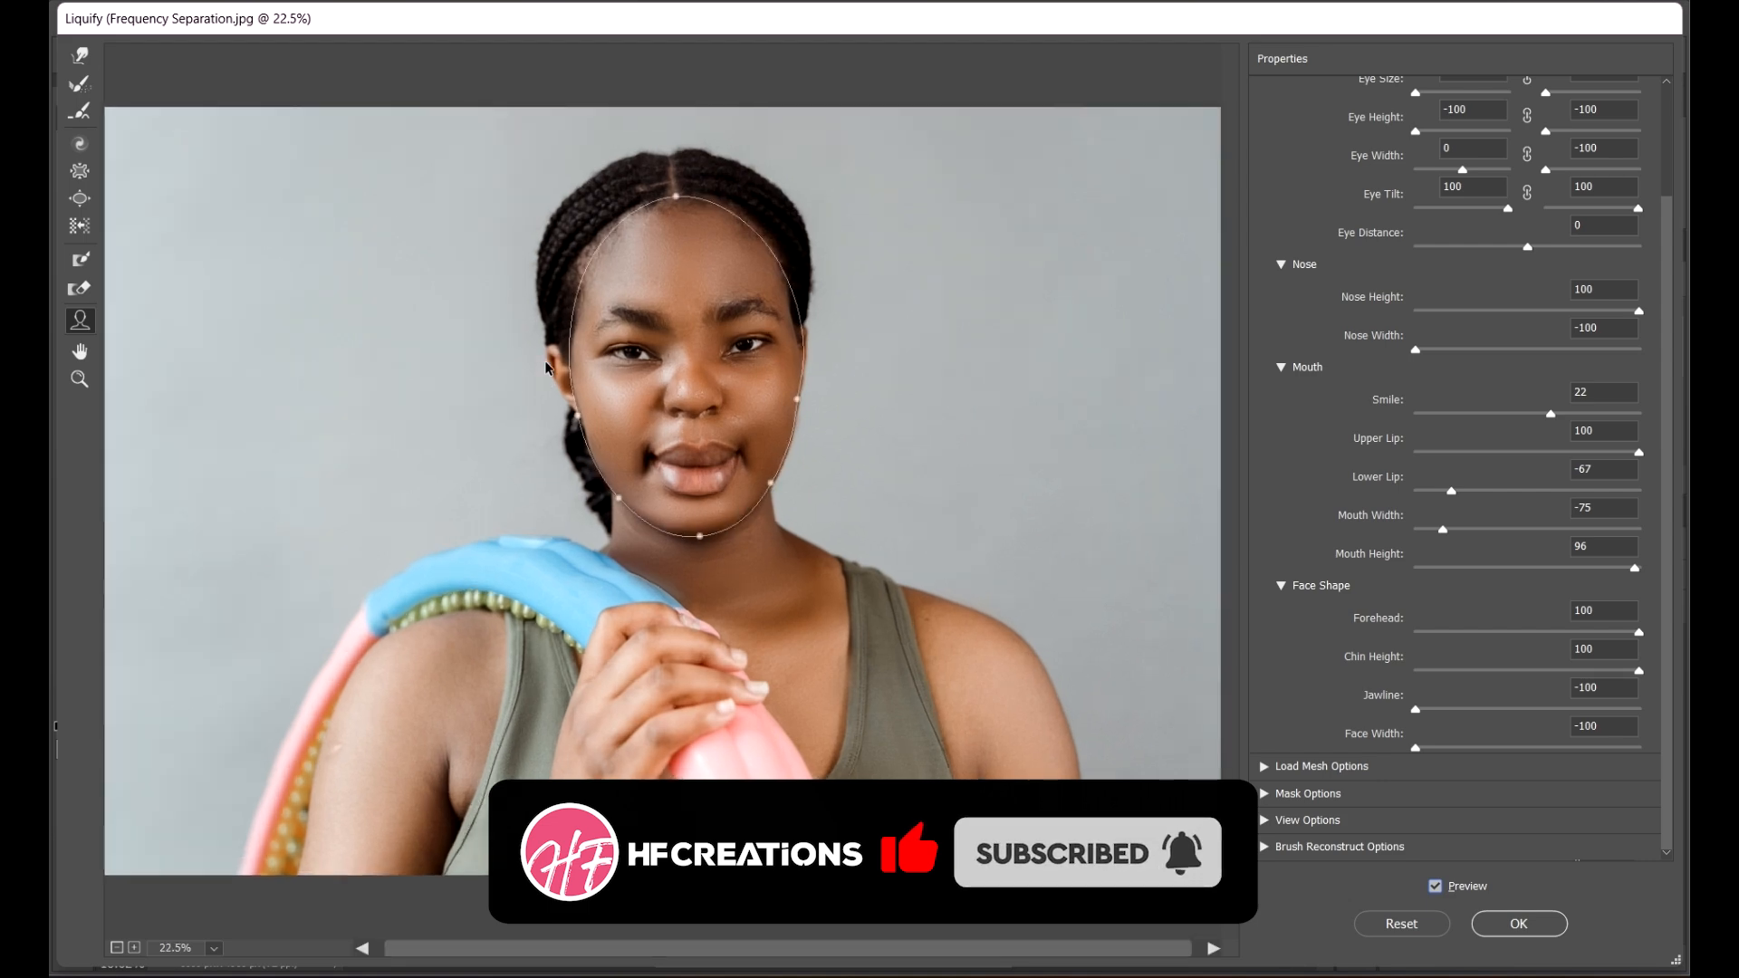
scroll(679, 455, "up", 1)
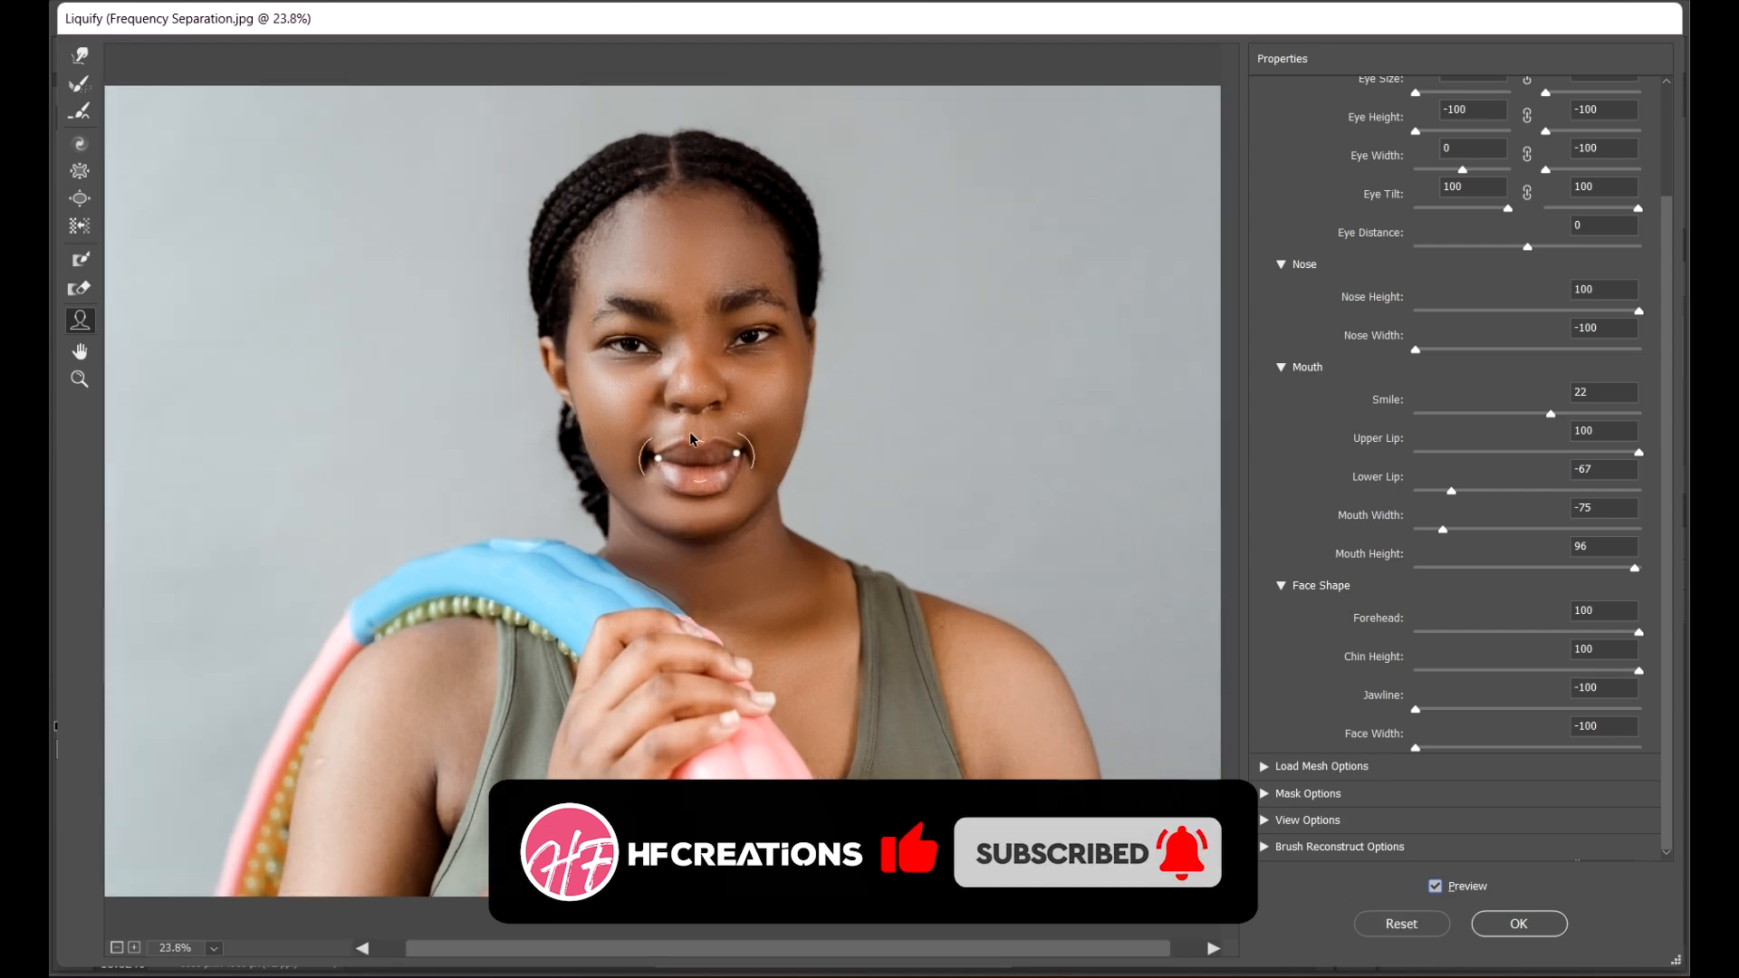
key("p")
key("alt")
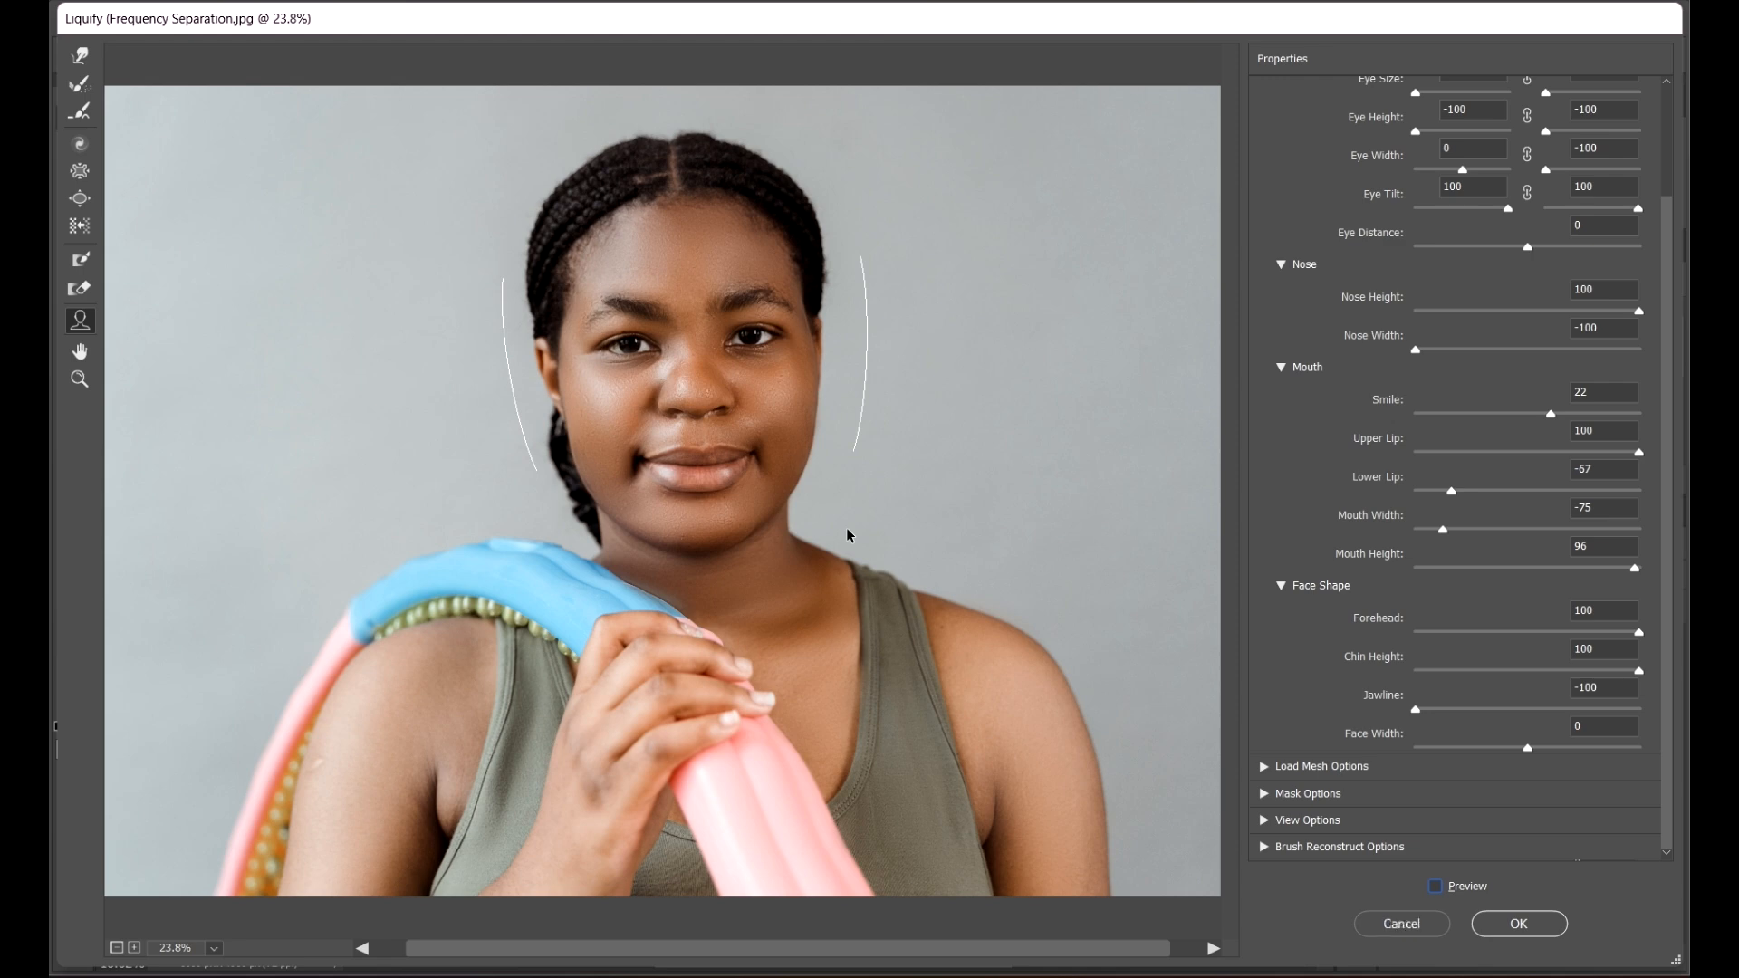
scroll(897, 539, "down", 1)
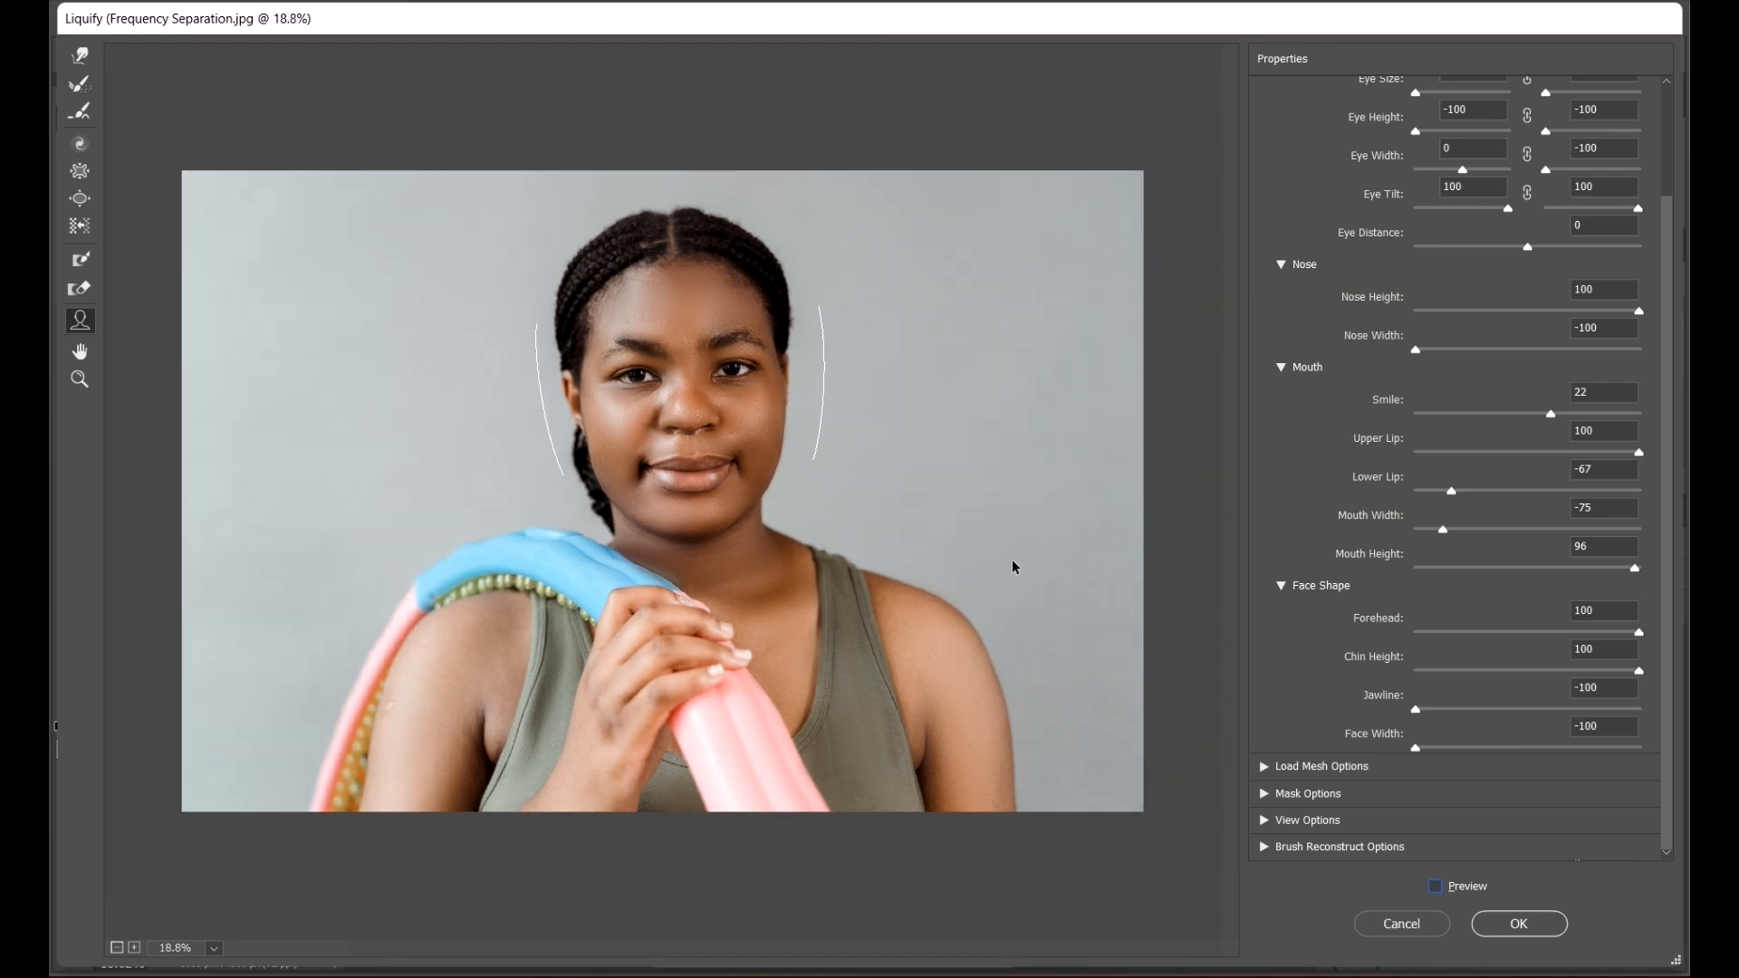
Step: Discard all Liquify adjustments and reopen the Liquify filter on Layer 1
left_click(1396, 924)
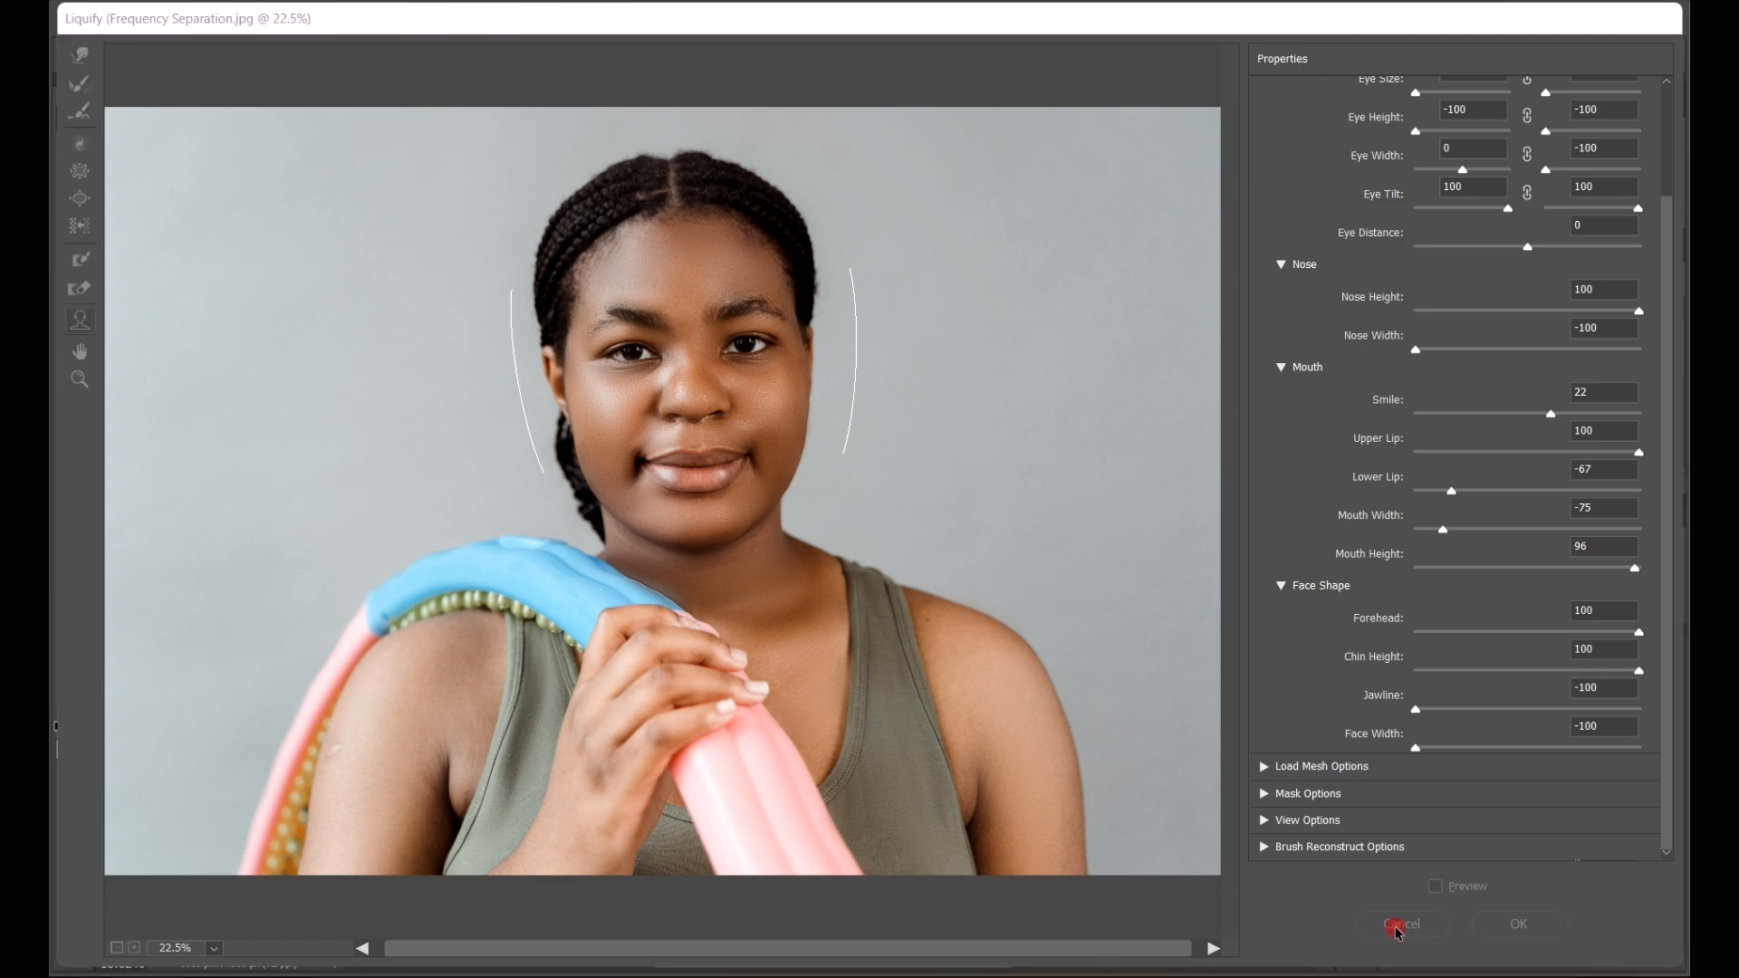
scroll(815, 507, "up", 5)
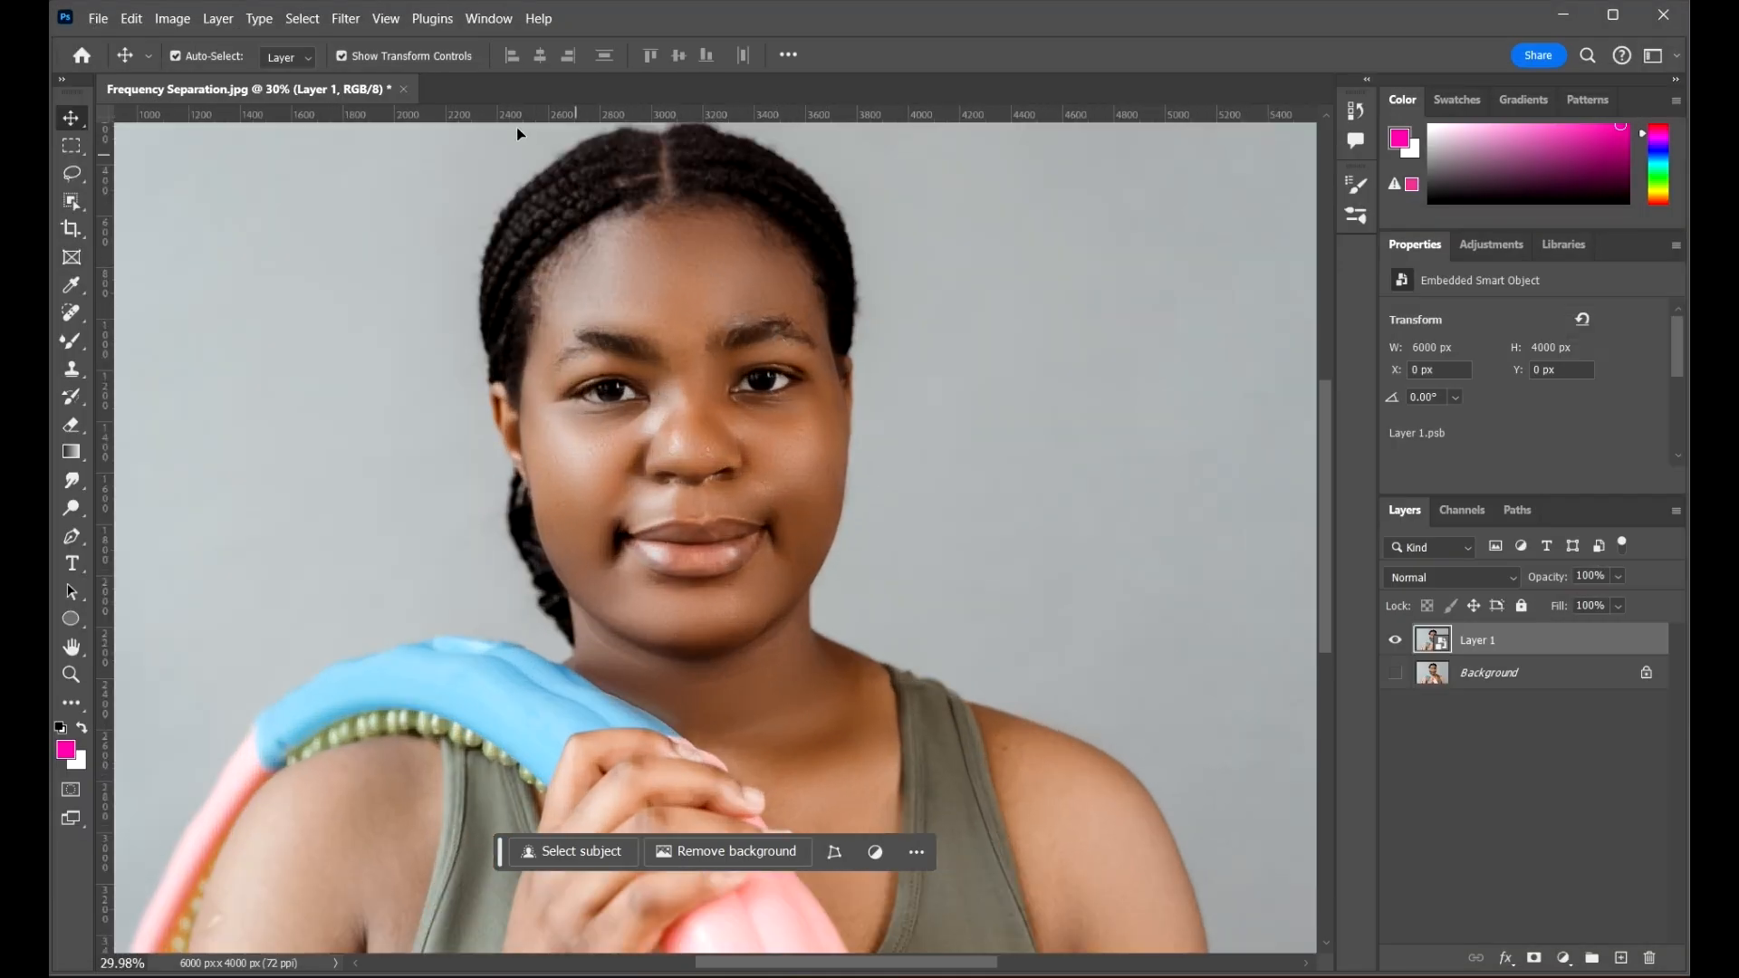
left_click(347, 20)
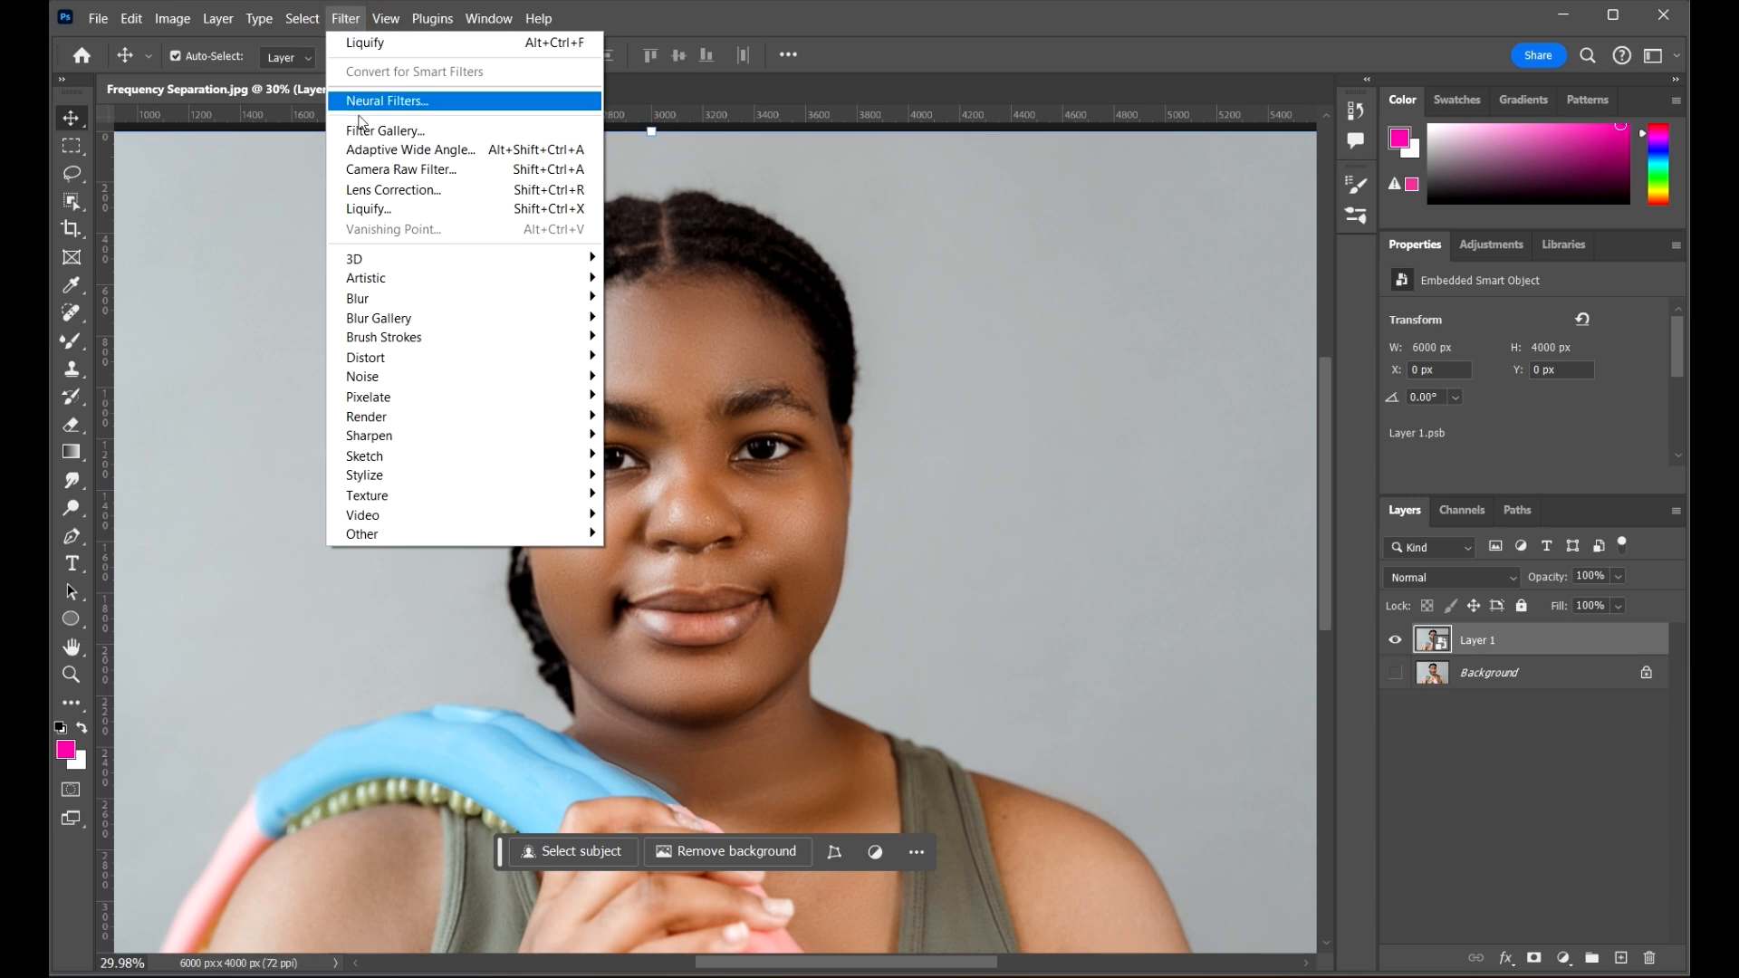
left_click(384, 211)
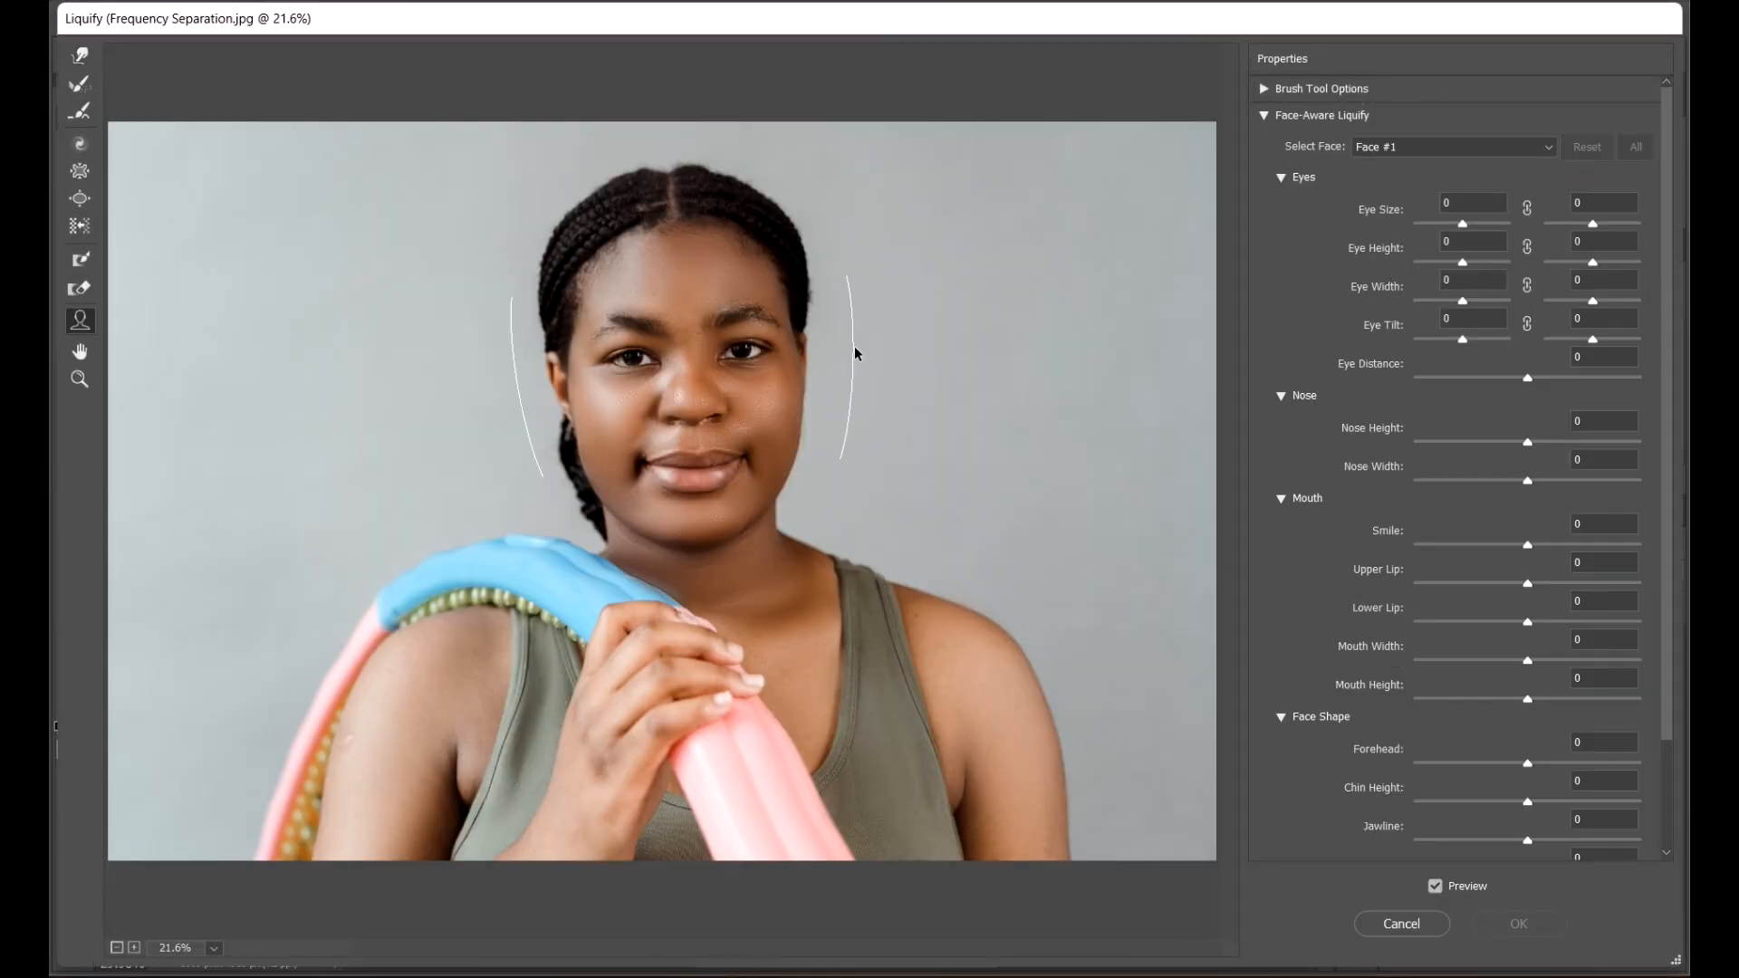
Step: Narrow the face with the outline handle beside the cheek on the image, to a Face Width of -100
key("alt")
scroll(756, 347, "up", 1)
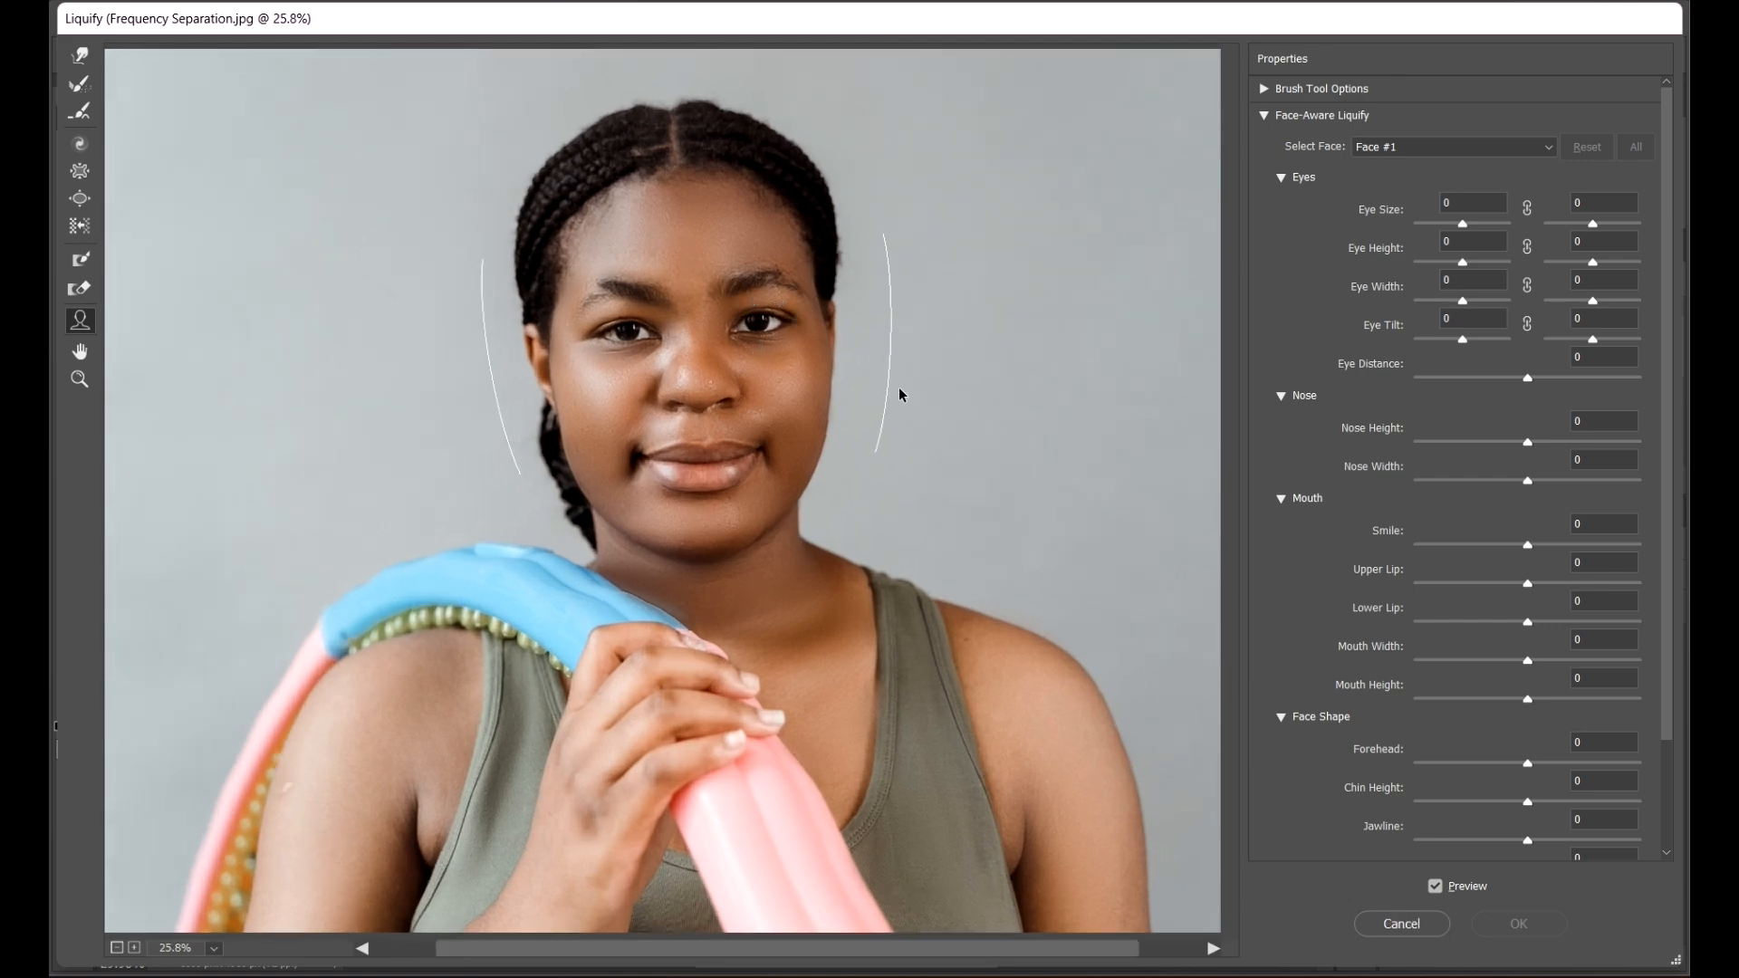
mouse_move(843, 403)
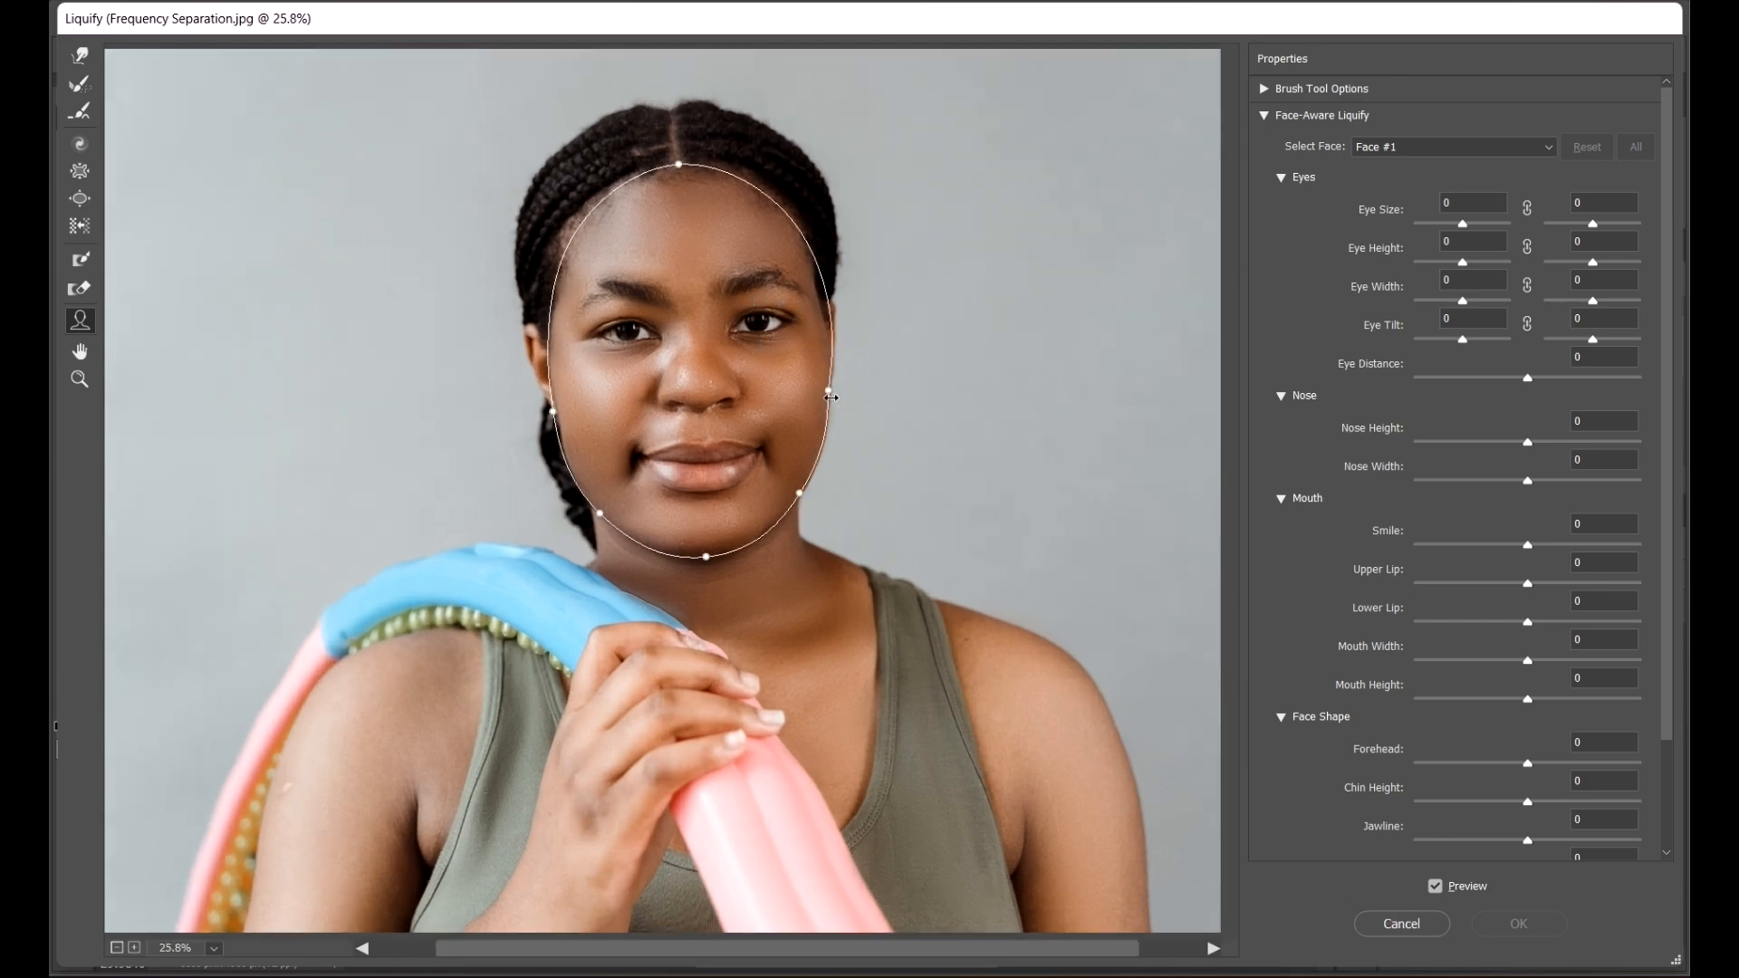
left_click_drag(830, 397, 692, 440)
left_click_drag(1667, 502, 1666, 559)
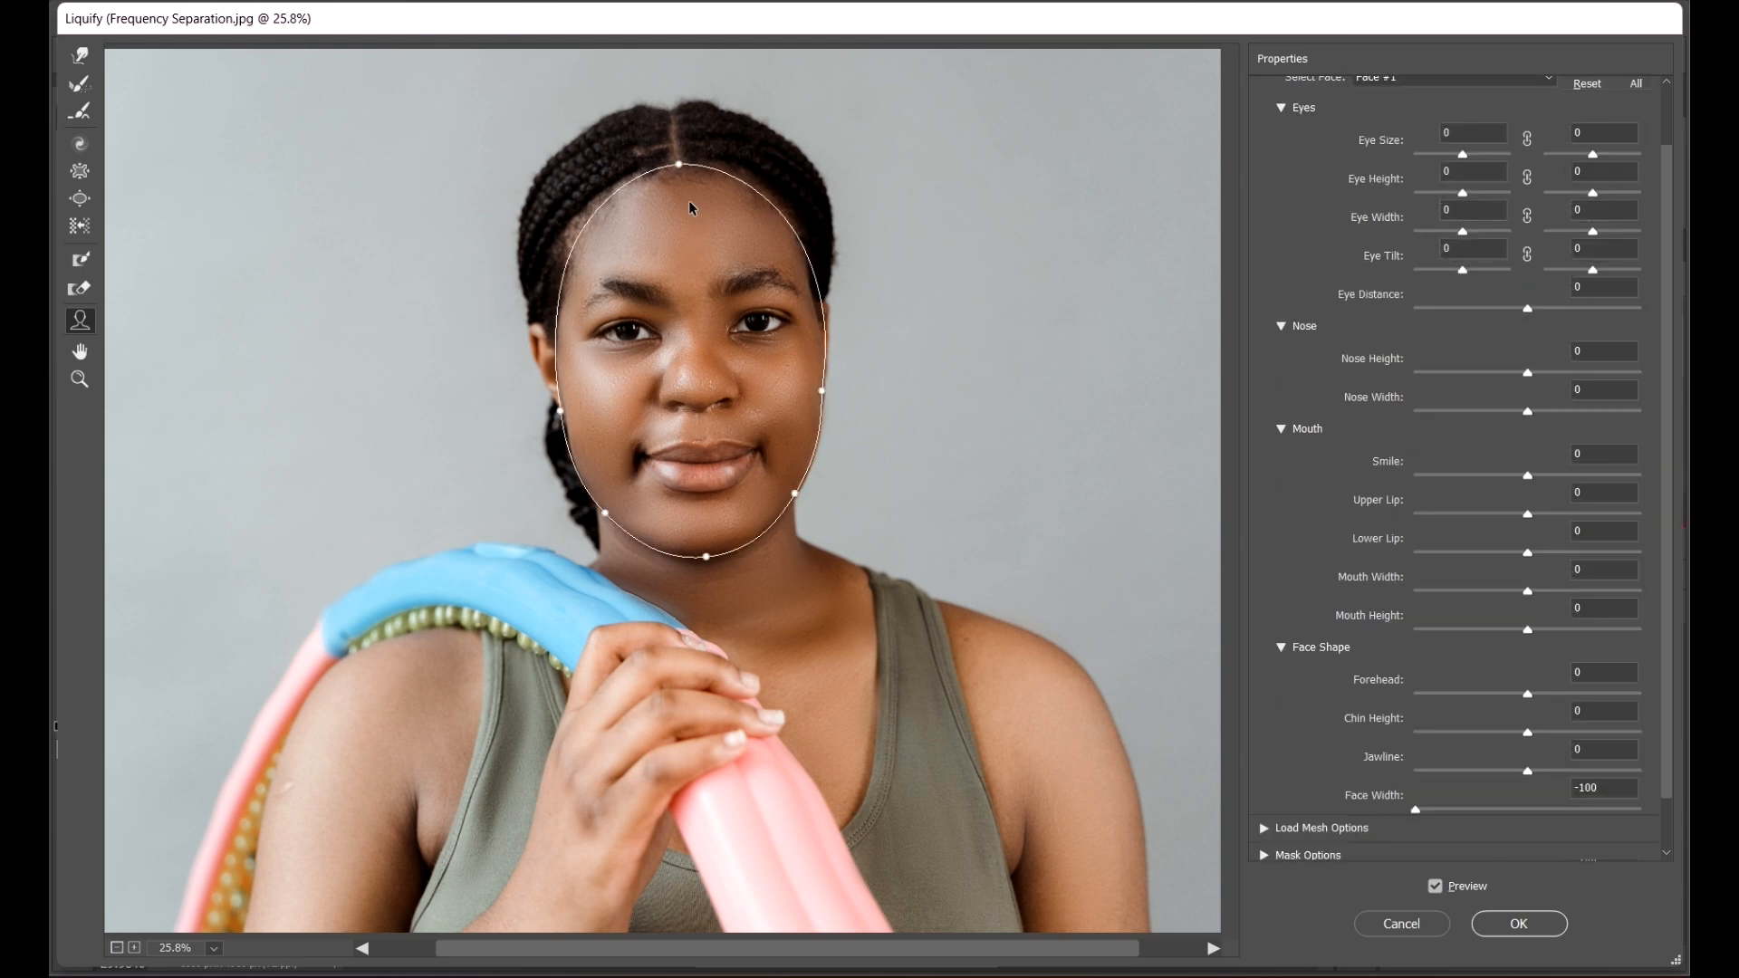
Step: Reshape the face outline with its on-image handles, raising Forehead to 100 and slimming Jawline to -100
left_click_drag(679, 168, 705, 72)
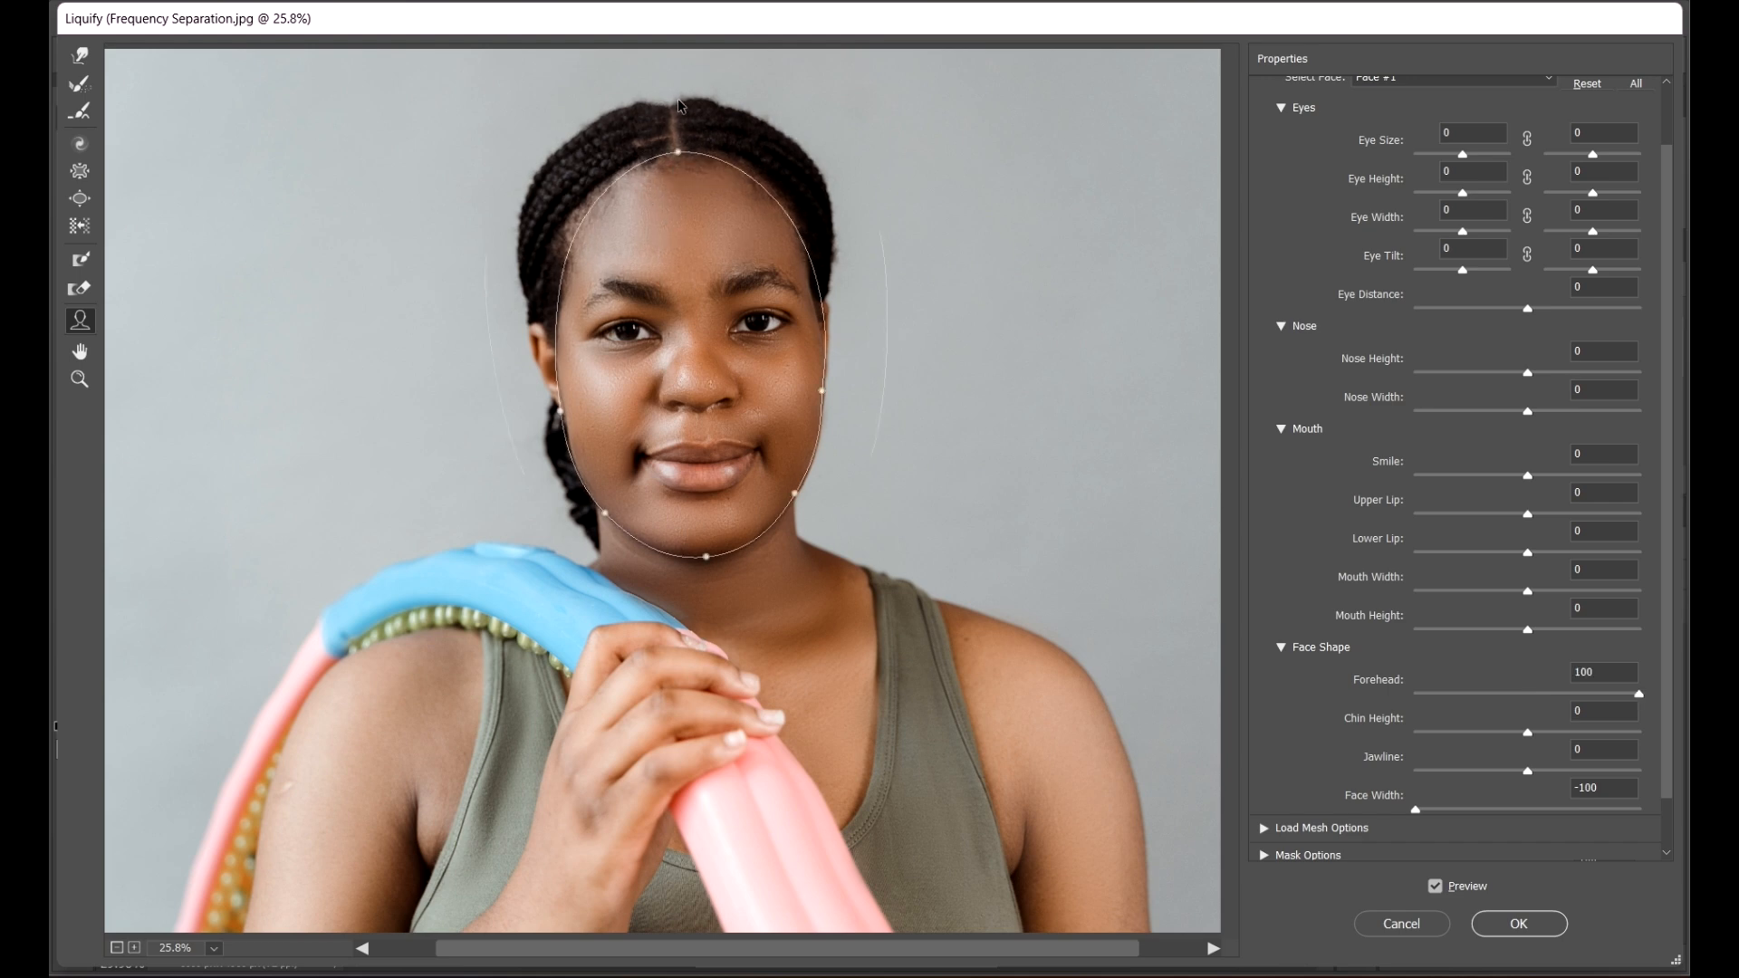
left_click_drag(677, 156, 684, 108)
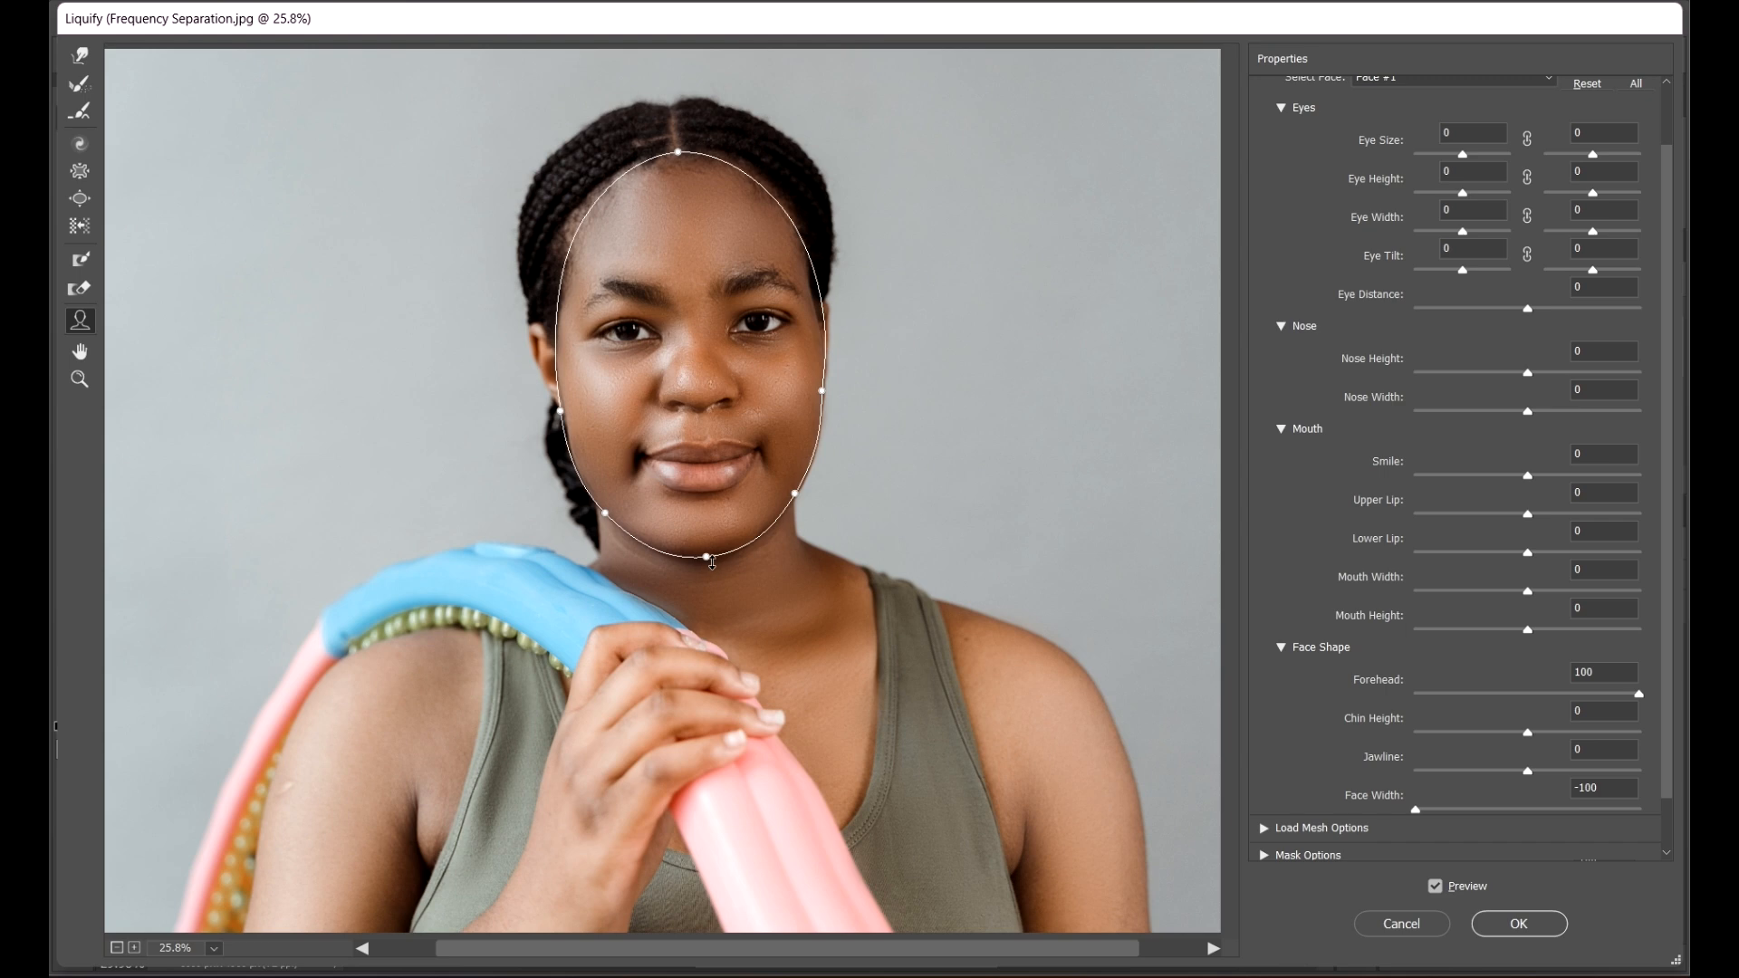
left_click_drag(796, 498, 777, 480)
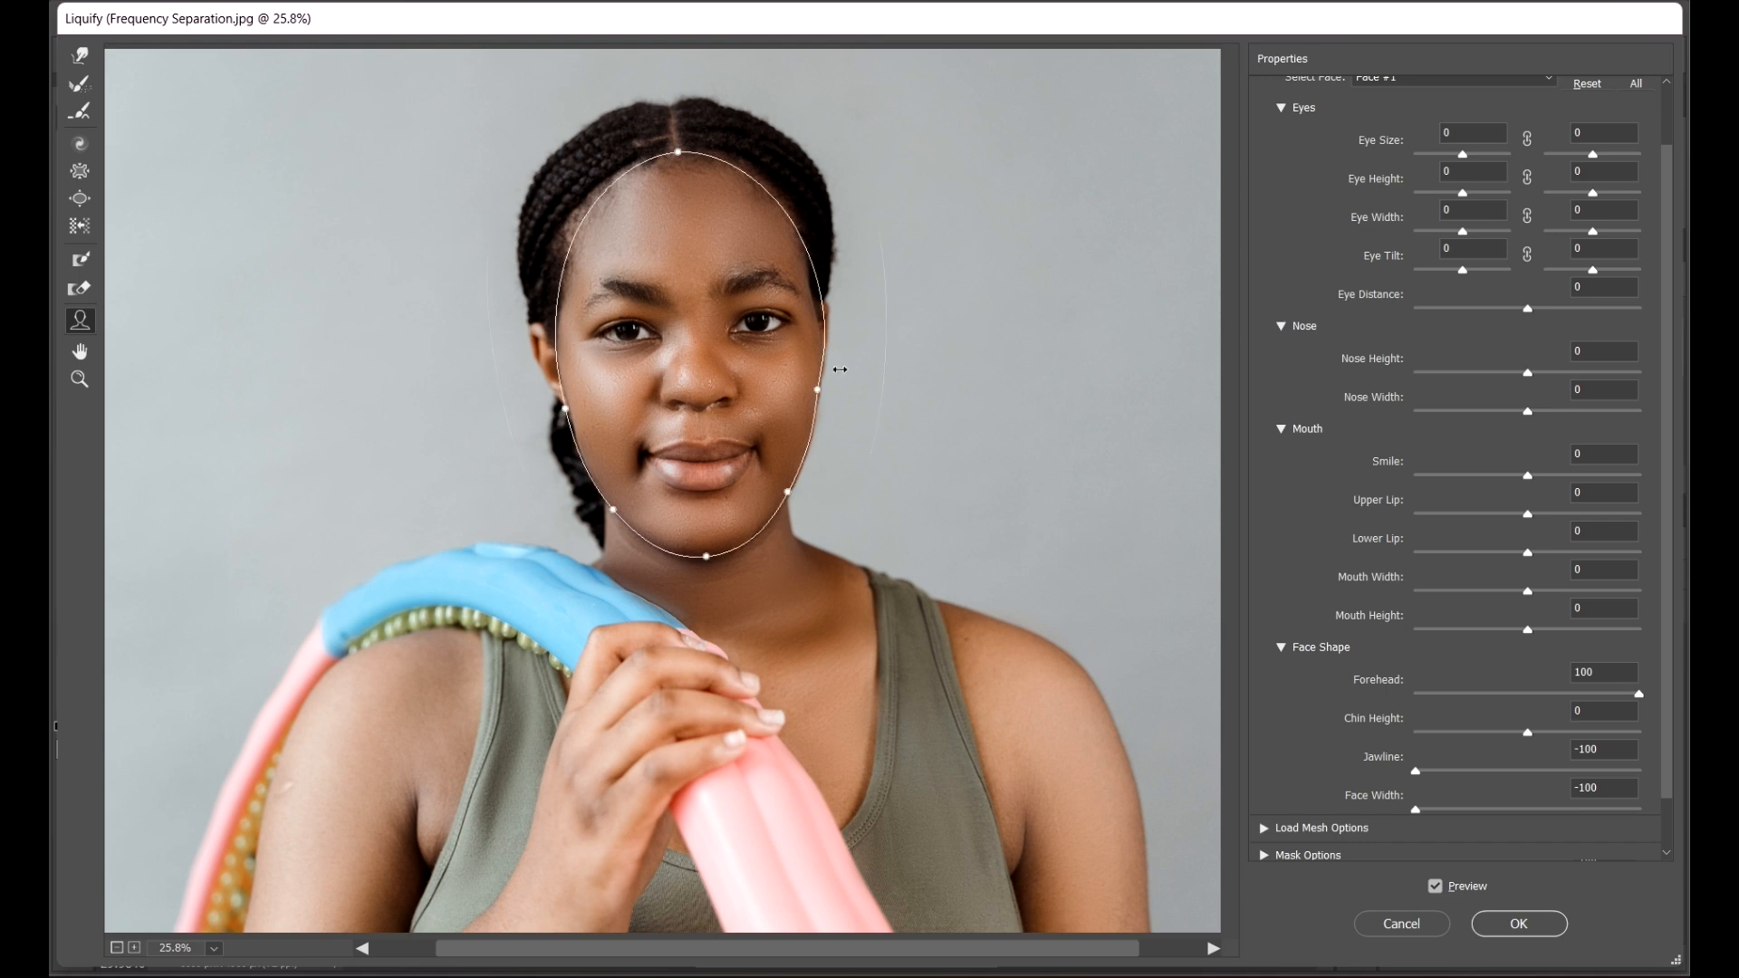
Step: Reshape the nose with its on-image handles to a Nose Height of -99 and a Nose Width of -63
mouse_move(794, 288)
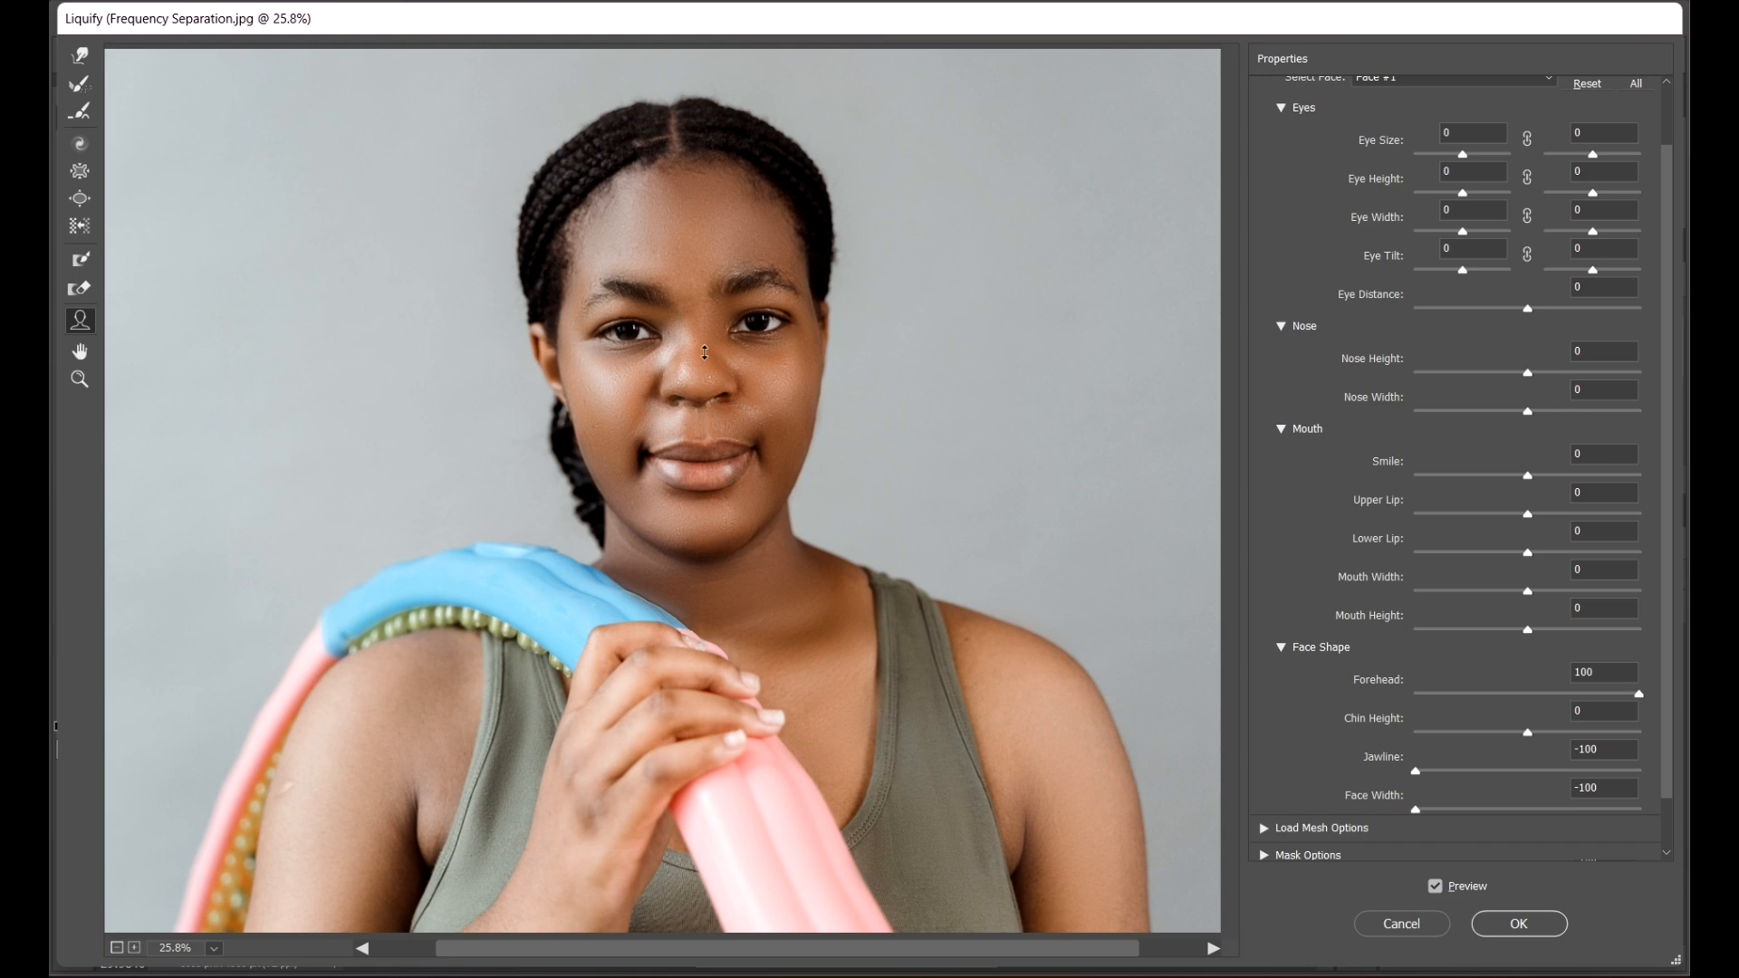
left_click_drag(702, 421, 711, 417)
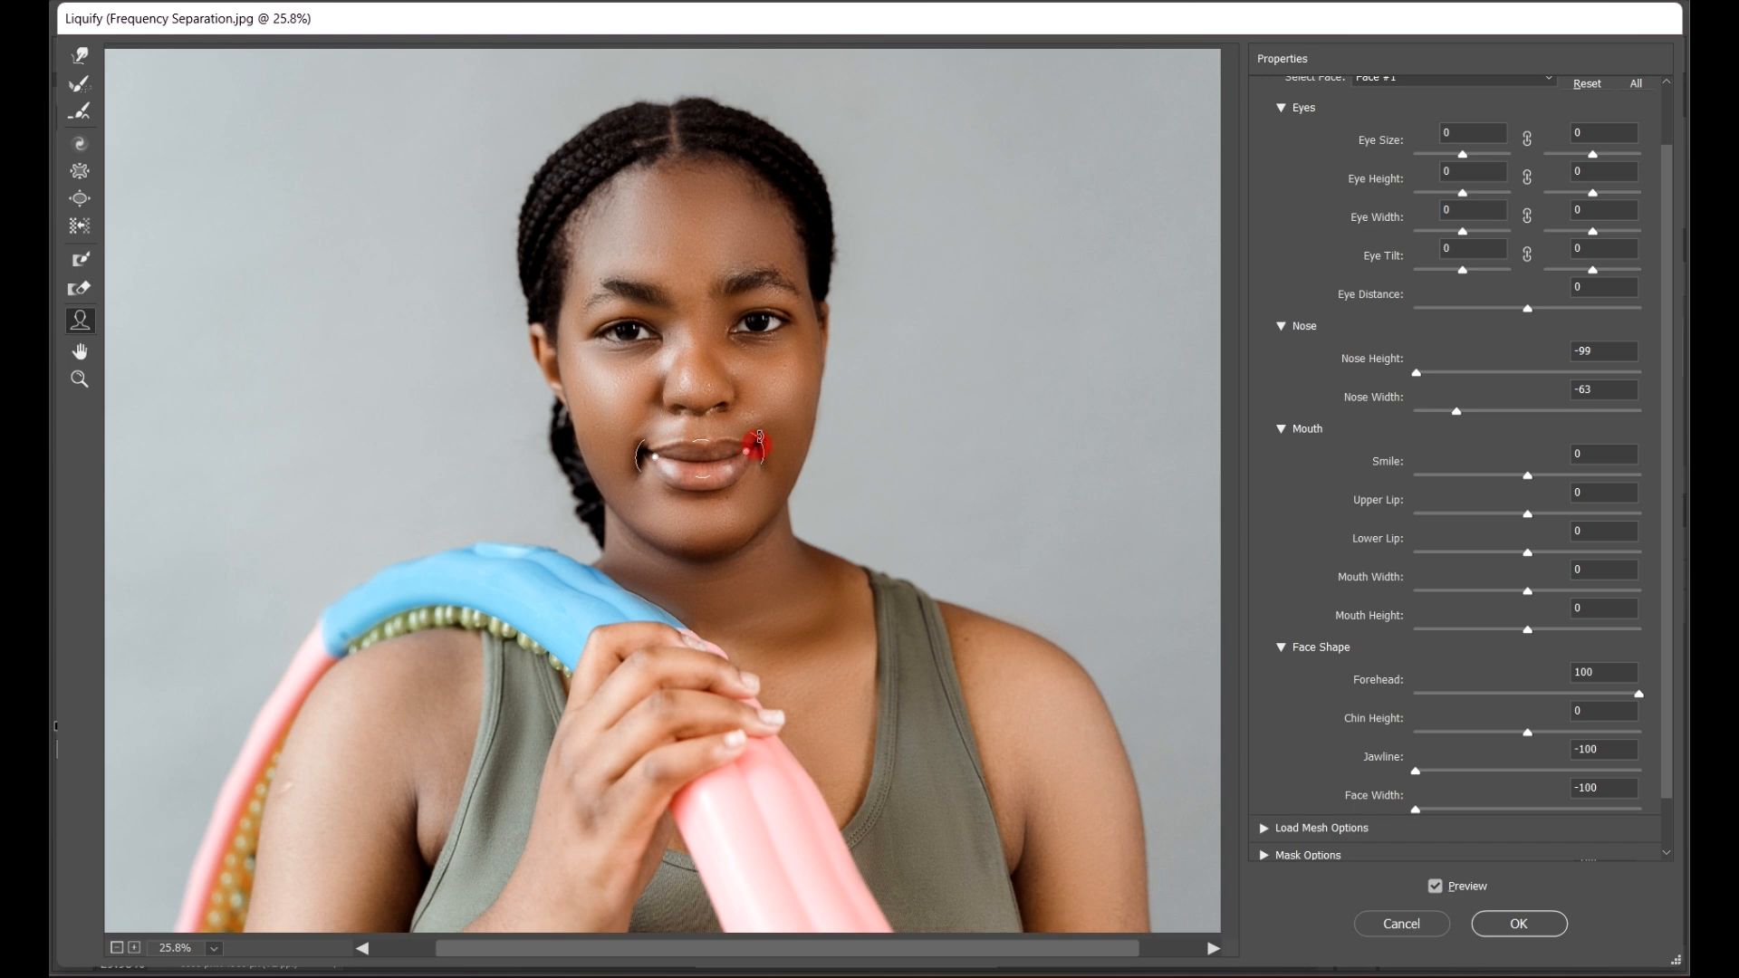
Step: Adjust the mouth with its on-image handles to Smile 4 and Lower Lip 32, refine the upper lip, and apply the Liquify filter
left_click_drag(765, 434, 738, 469)
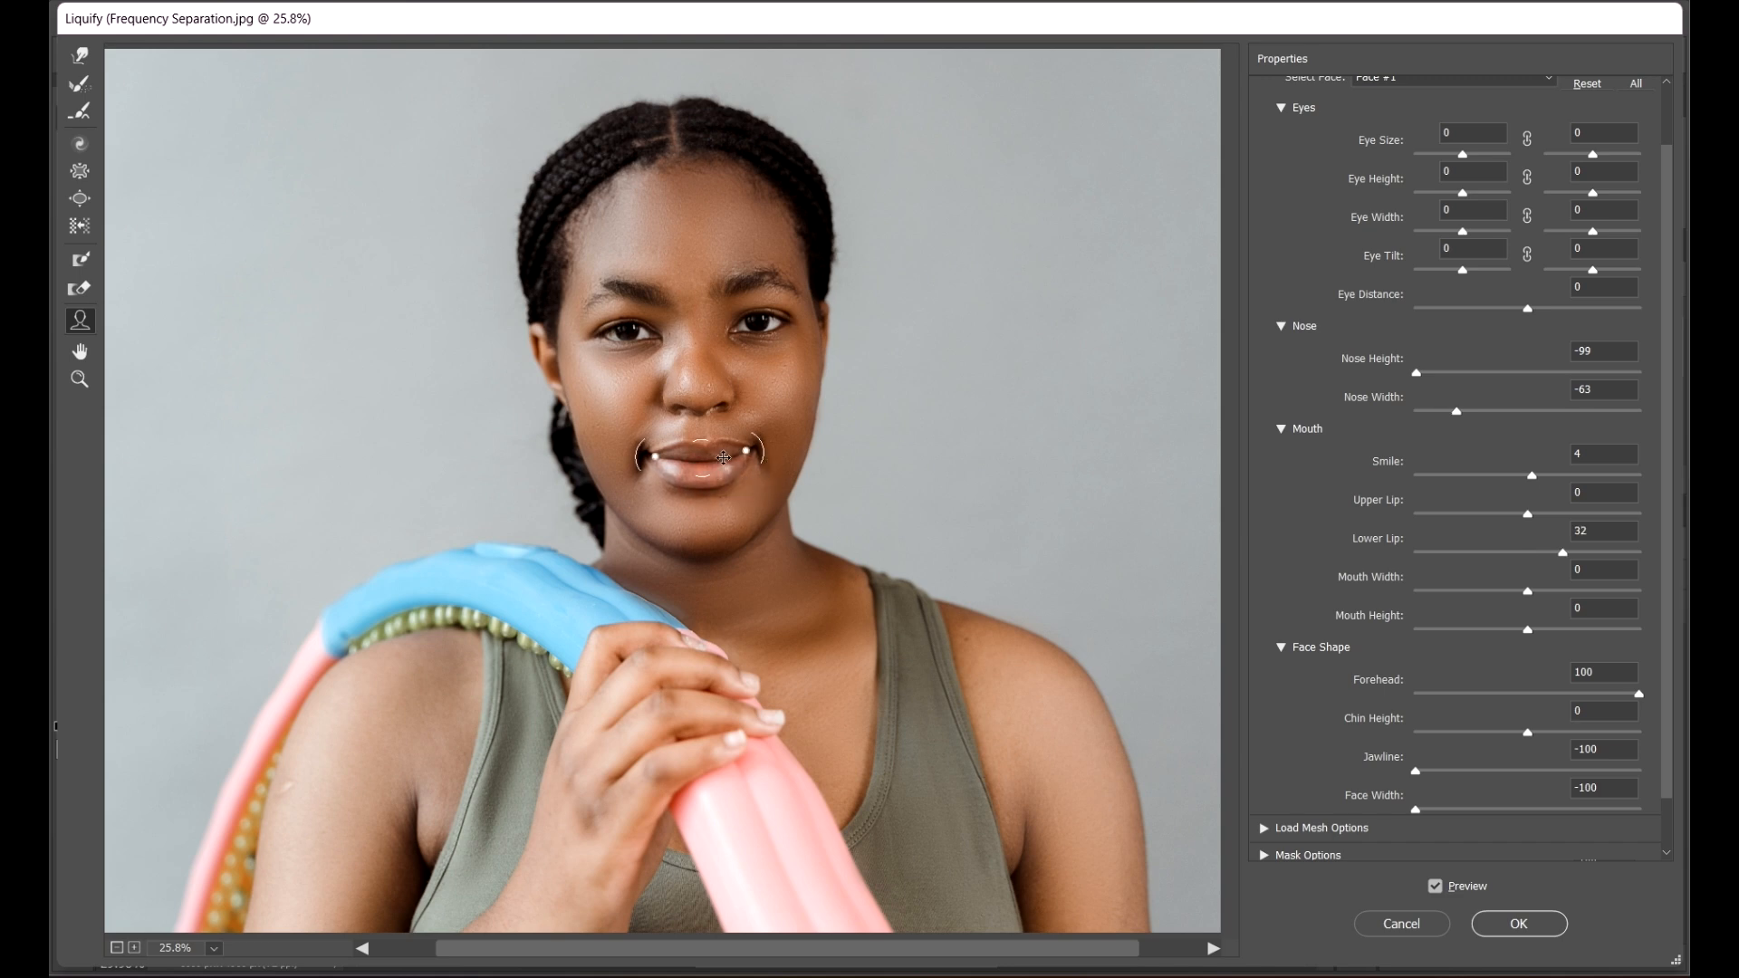
left_click(707, 444)
left_click_drag(697, 446, 698, 437)
left_click(1501, 925)
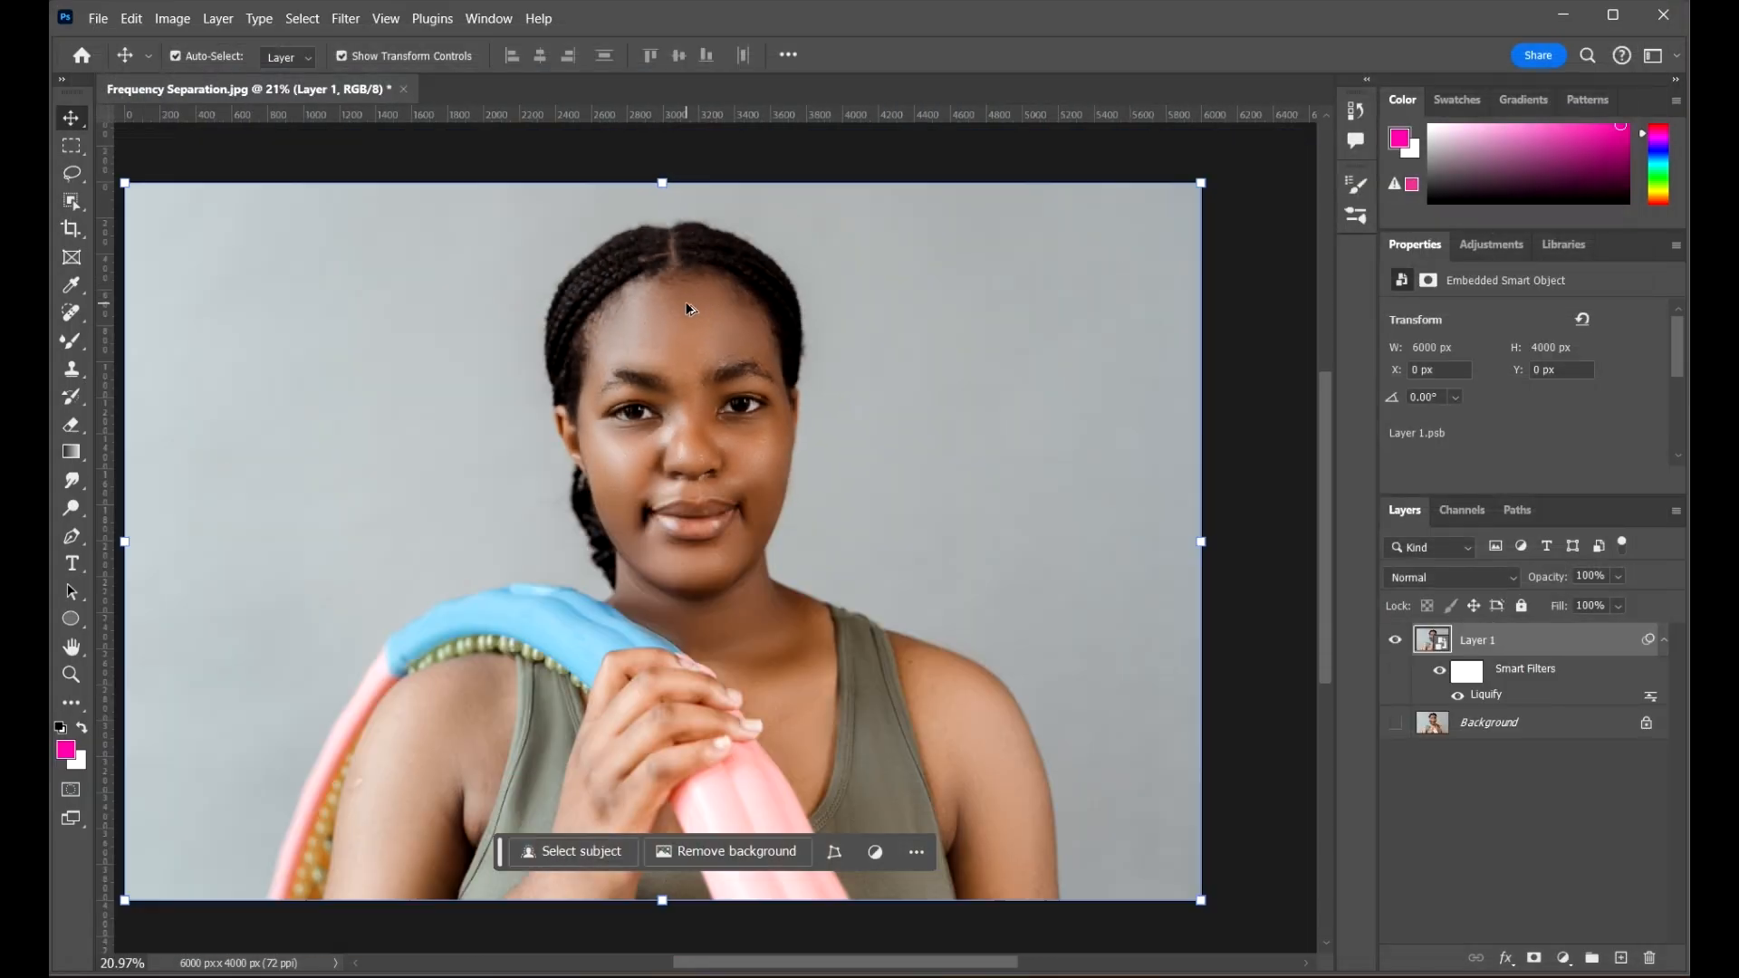
Step: Compare the whole portrait before and after Liquify by hiding and showing the smart filters on Layer 1
scroll(687, 305, "down", 5)
left_click(1162, 421)
scroll(660, 355, "up", 3)
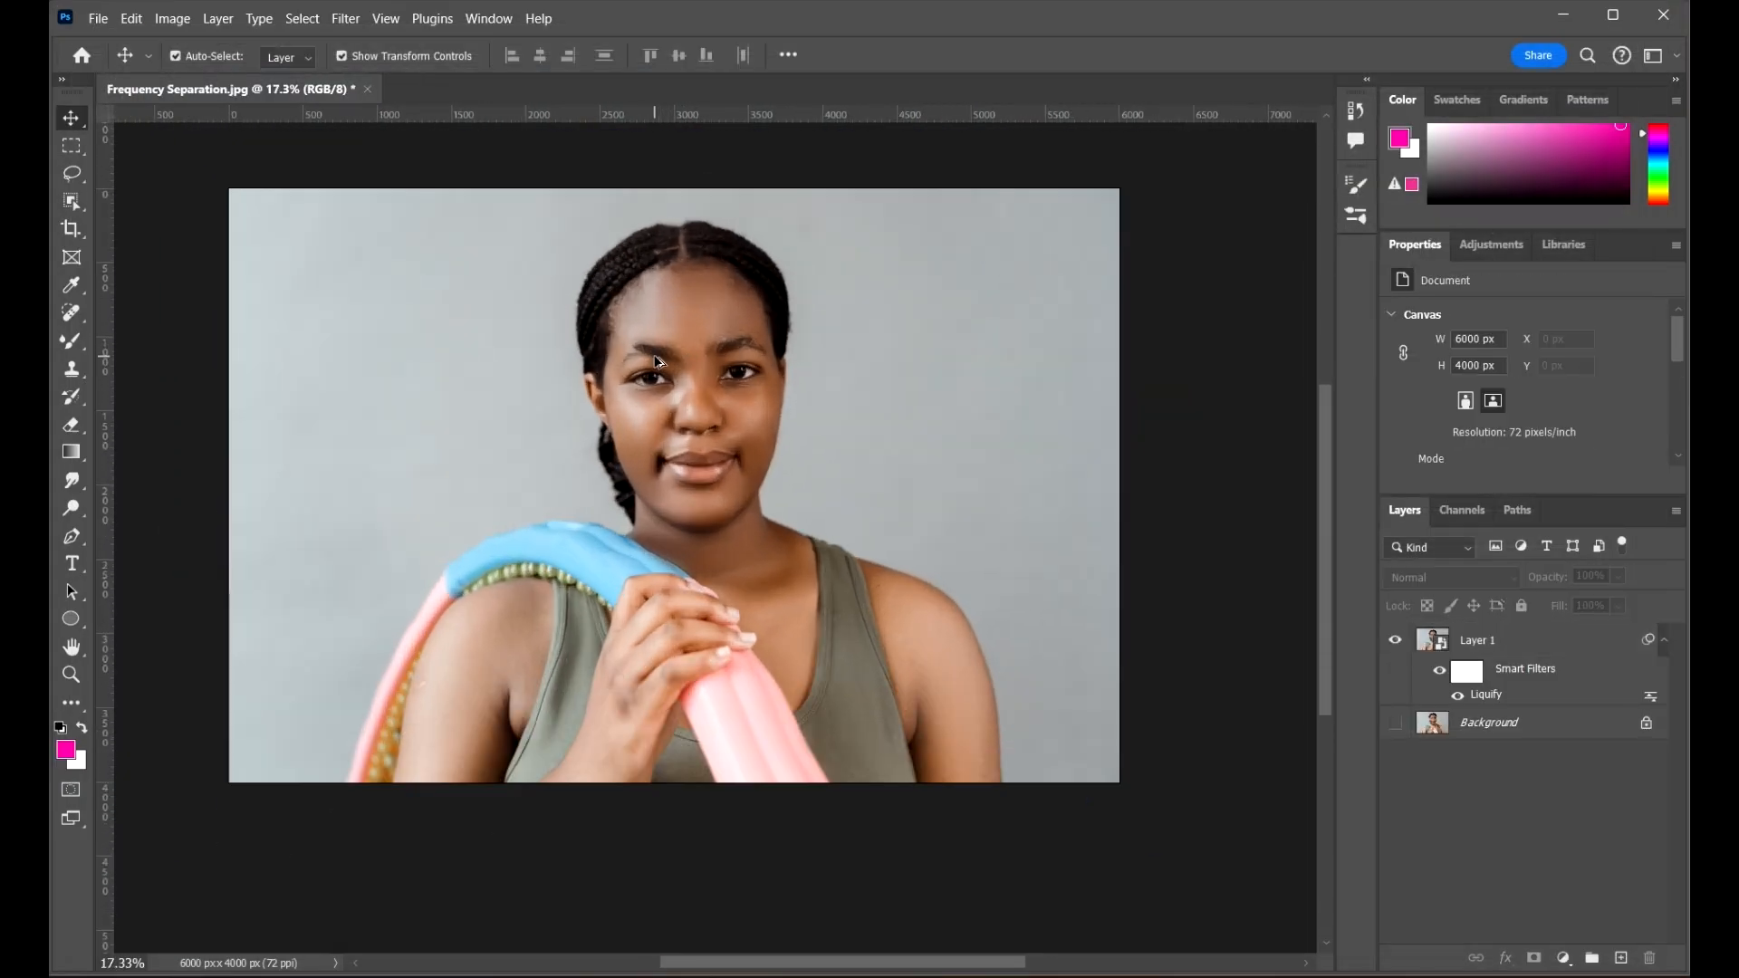
mouse_move(813, 423)
left_mouse_down()
mouse_move(866, 435)
mouse_move(804, 470)
left_mouse_up()
scroll(771, 439, "up", 1)
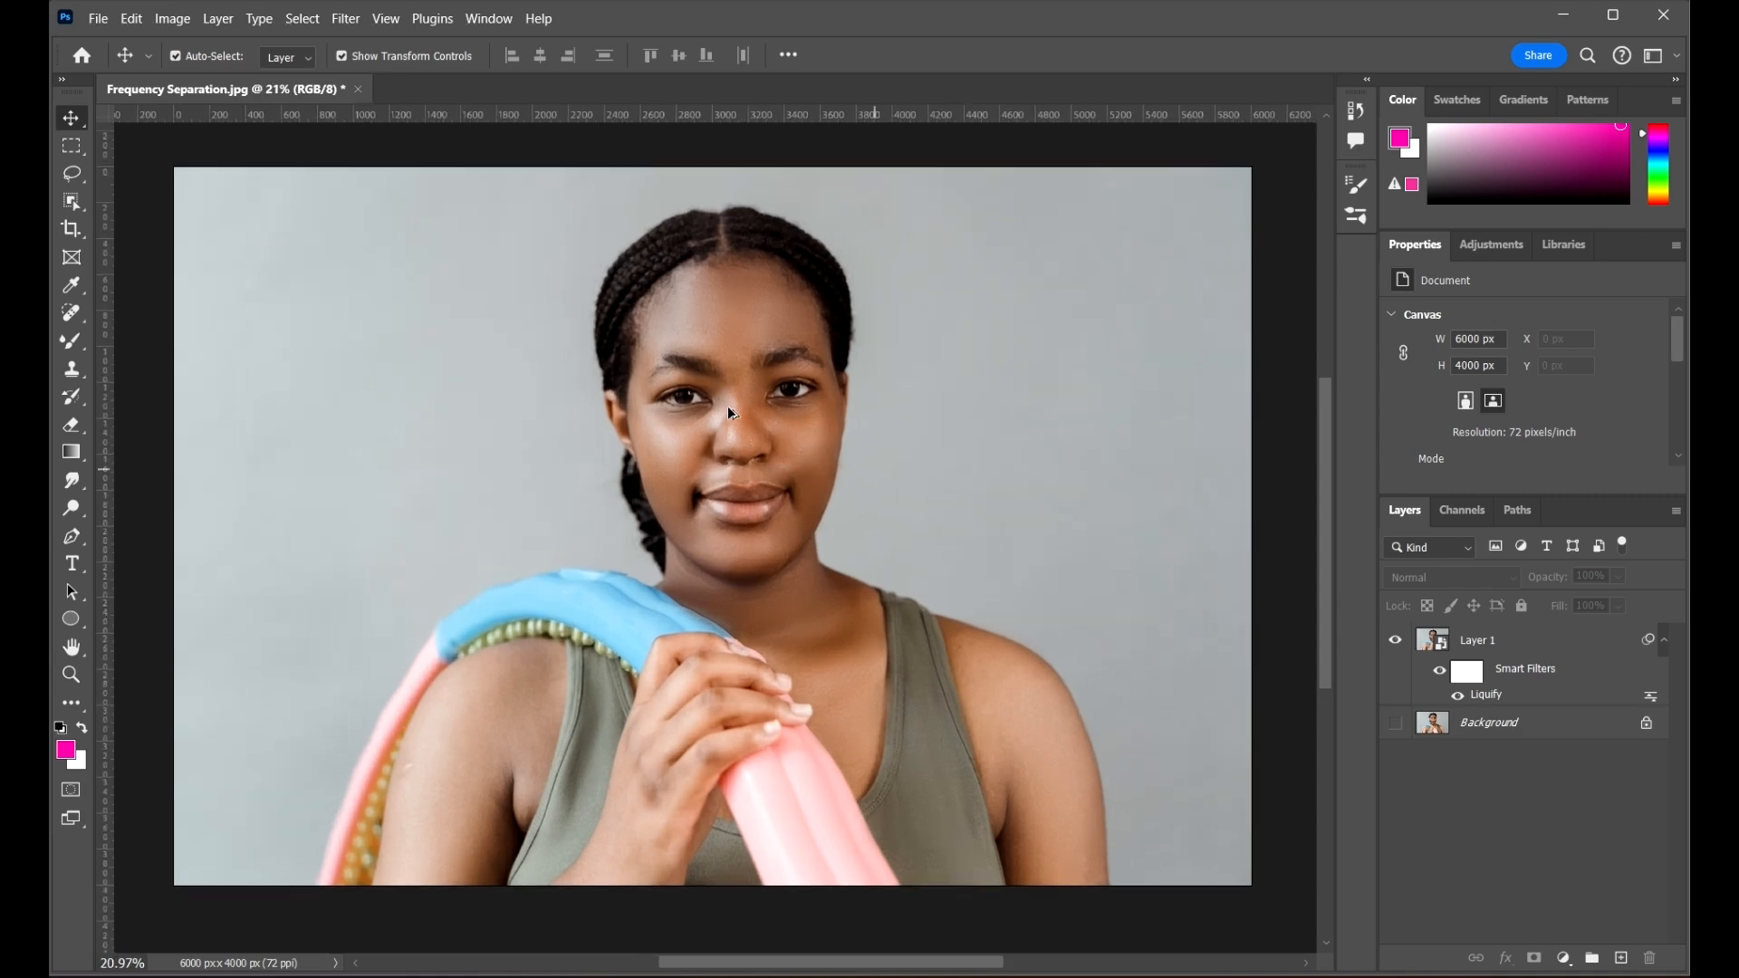
scroll(731, 413, "down", 1)
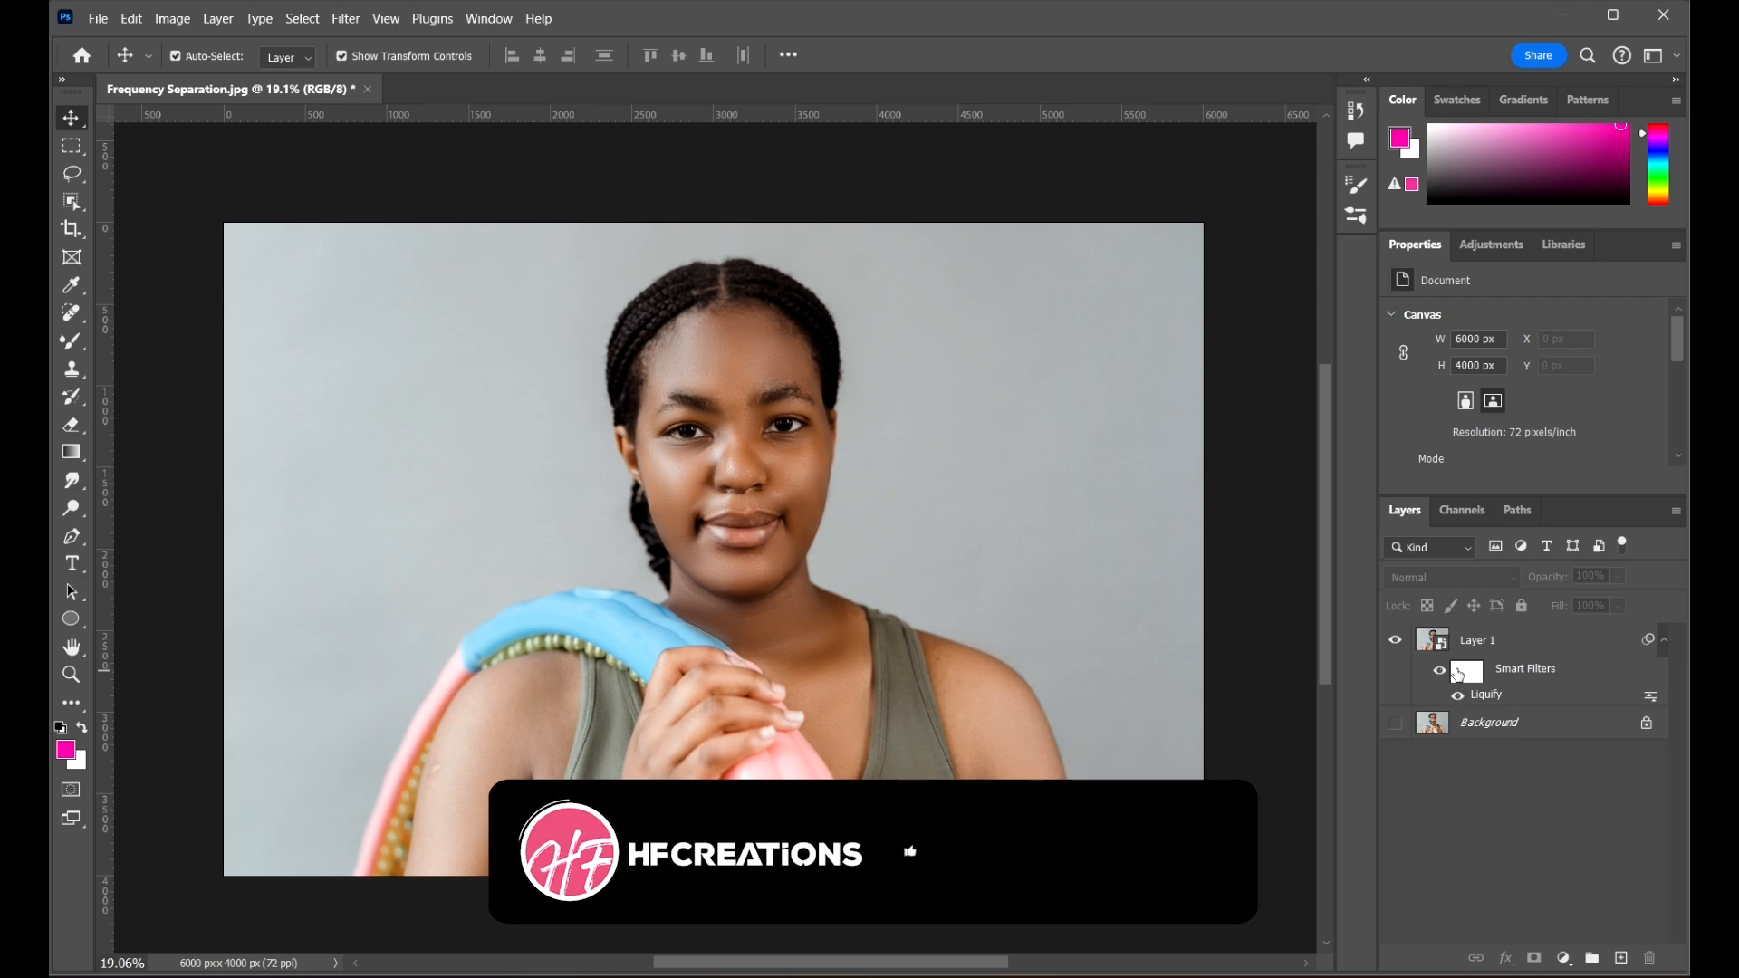
left_click(1438, 678)
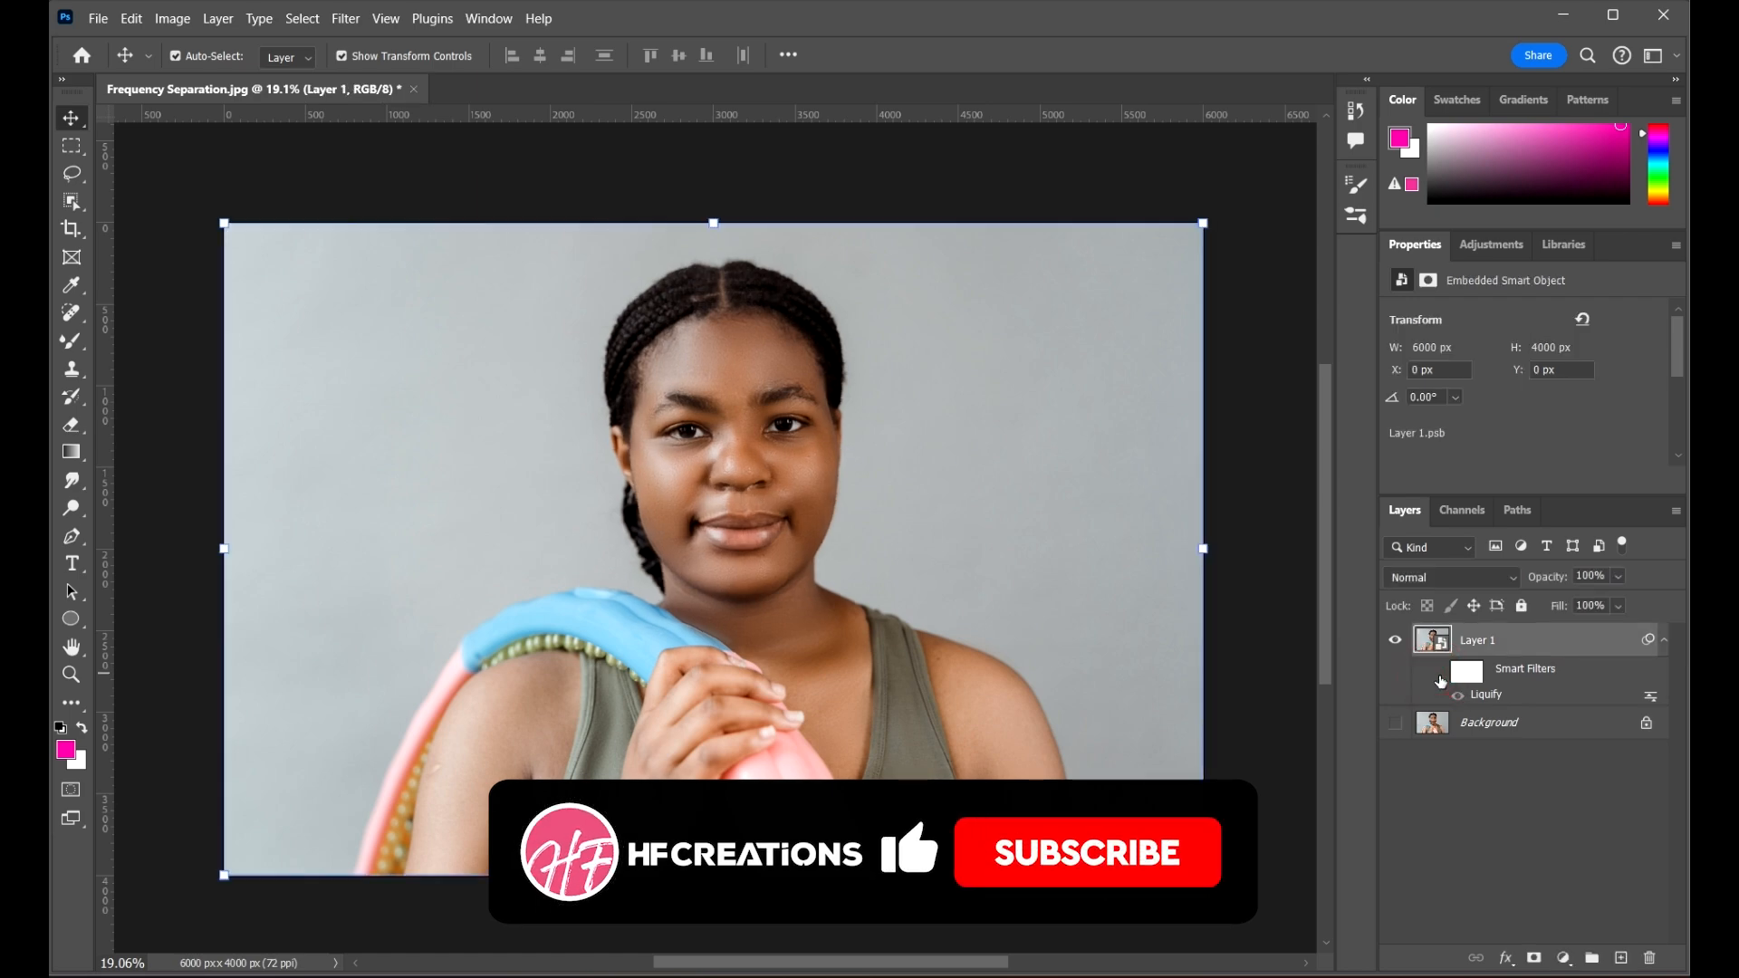
left_click(1440, 678)
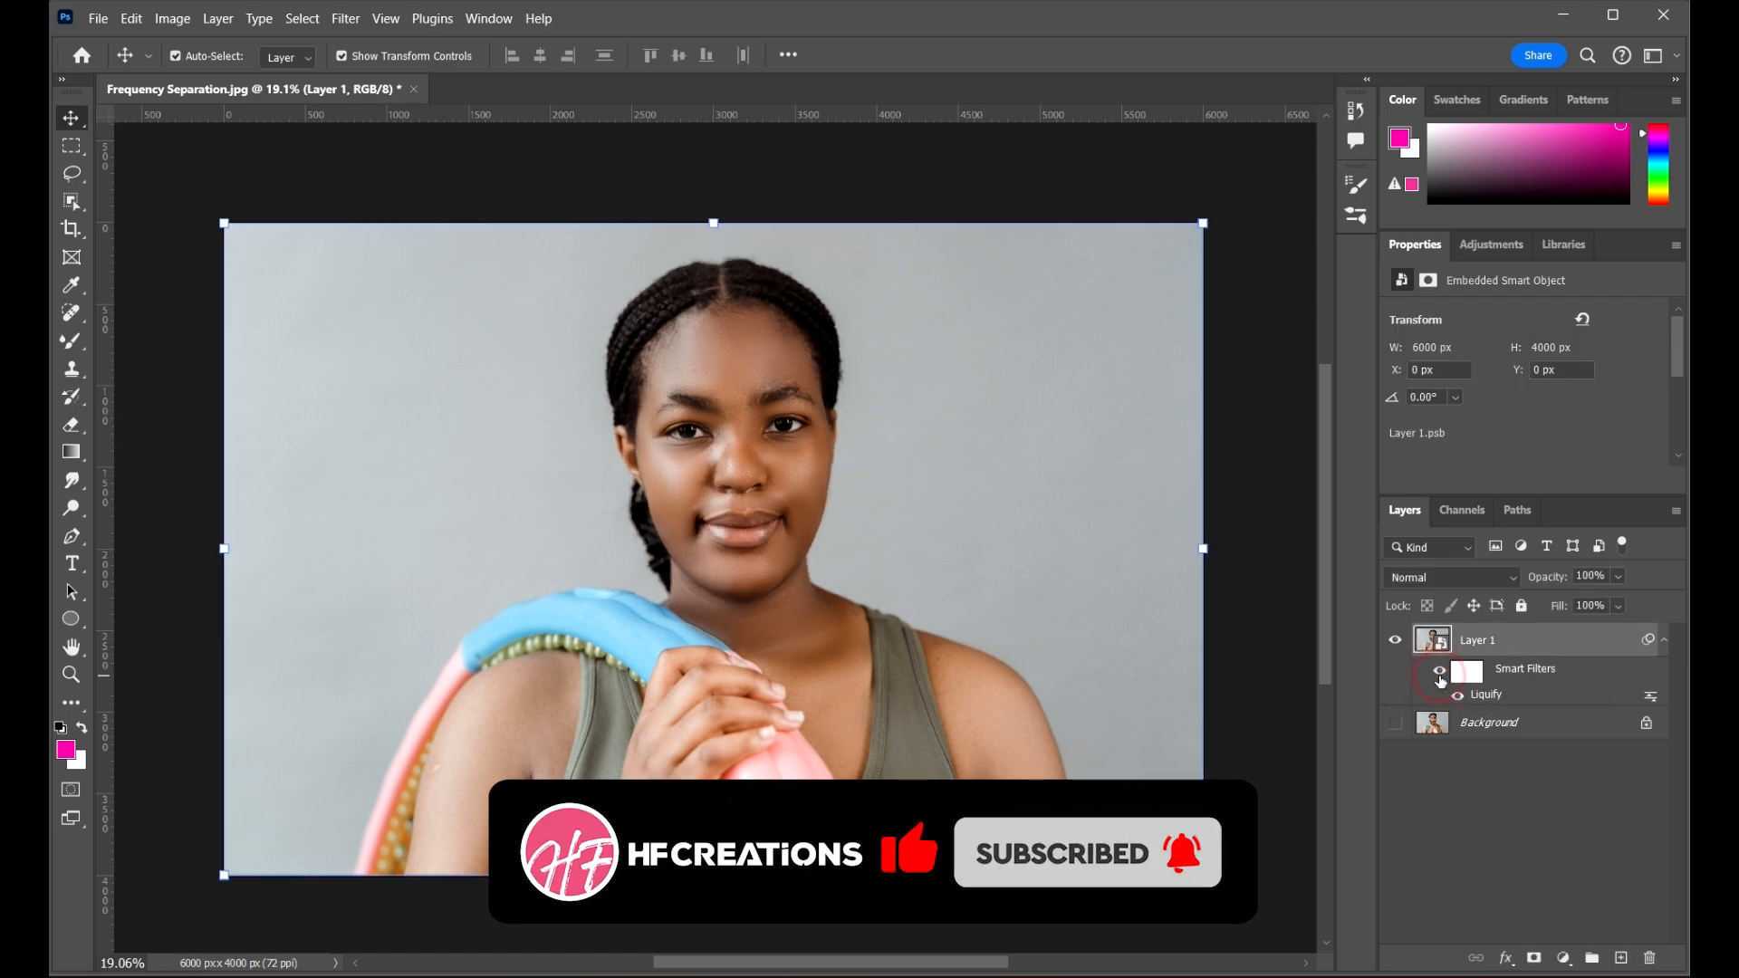